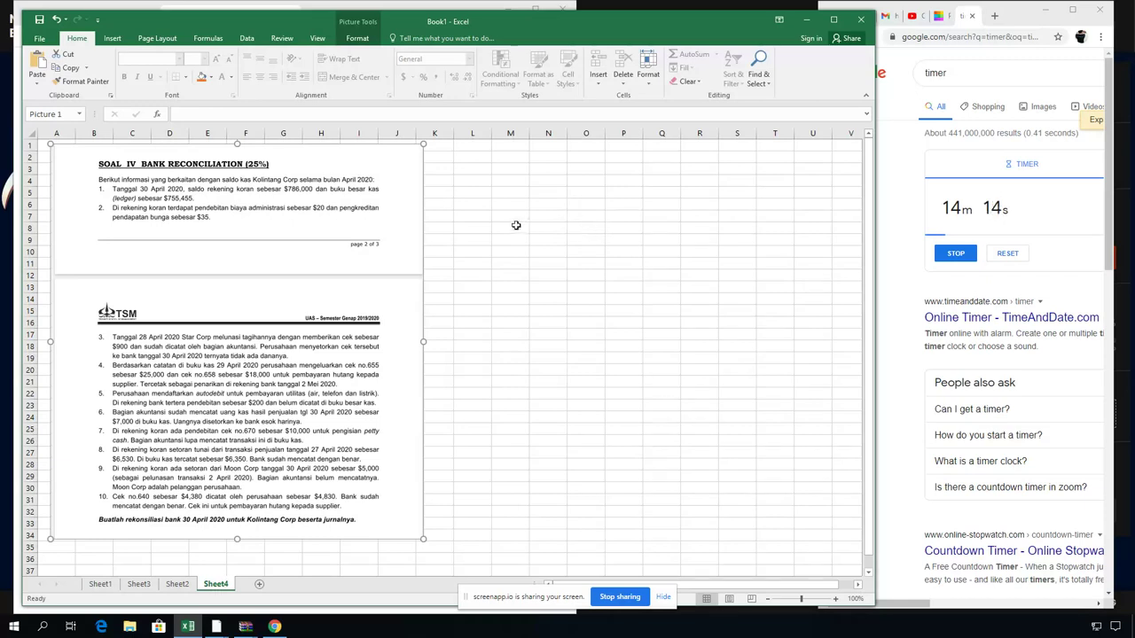
Shift the problem picture slightly and enter the company heading Kolintang Corp in cell L3.
left_click_drag(390, 222, 386, 220)
left_click(461, 203)
left_click(481, 168)
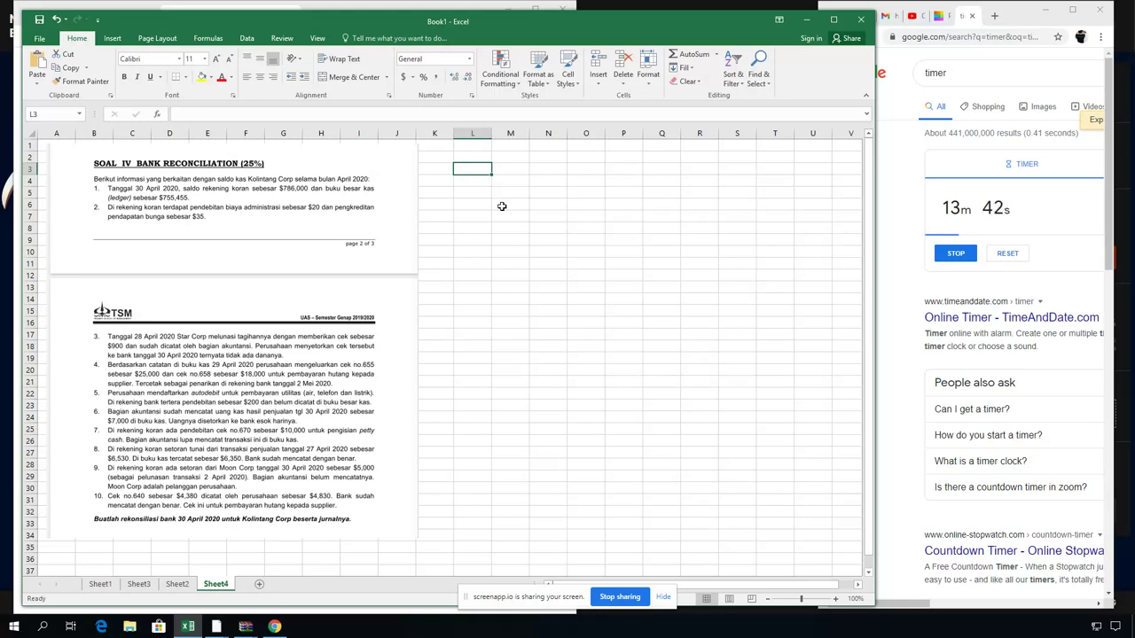
type("Kolintang Corp")
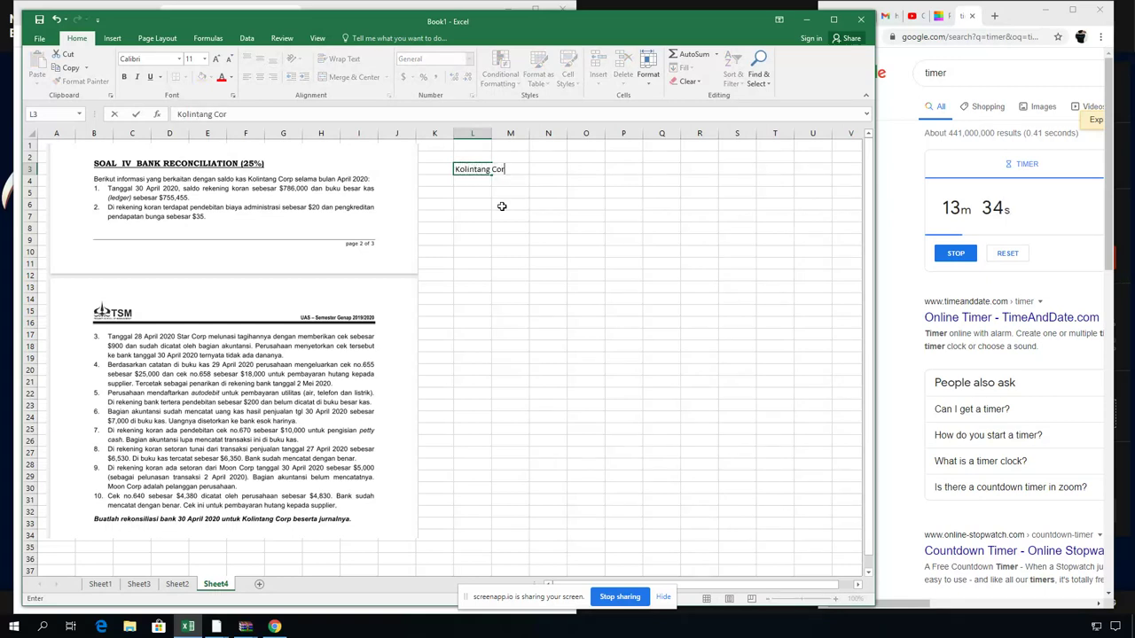
key("Return")
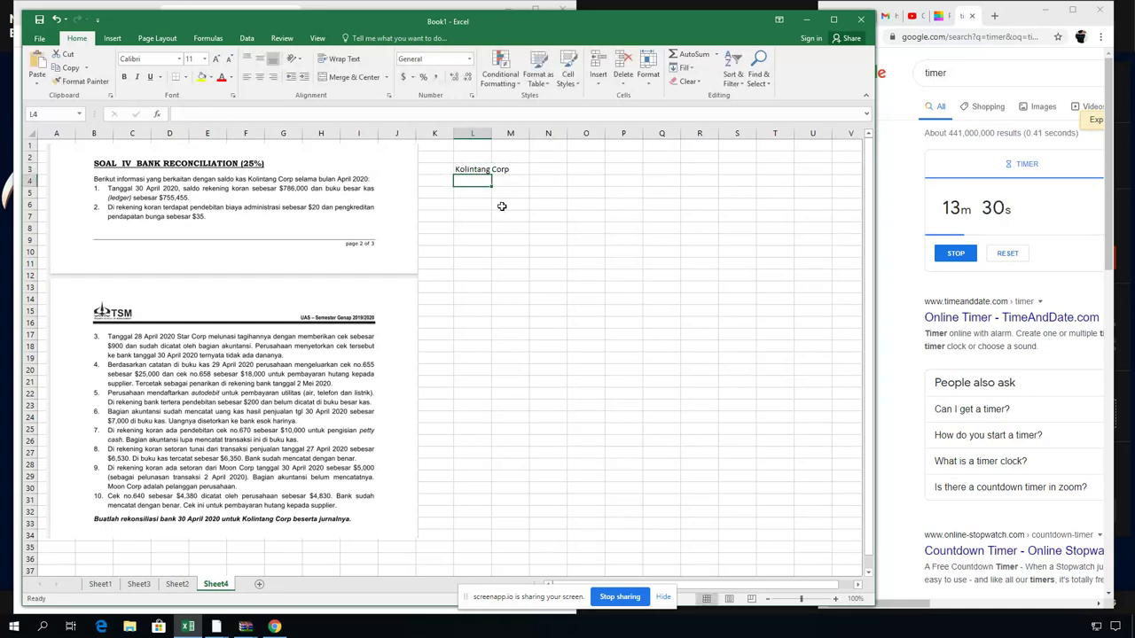
Enter the report title Bank Reconciliation in cell L4.
type("Bank")
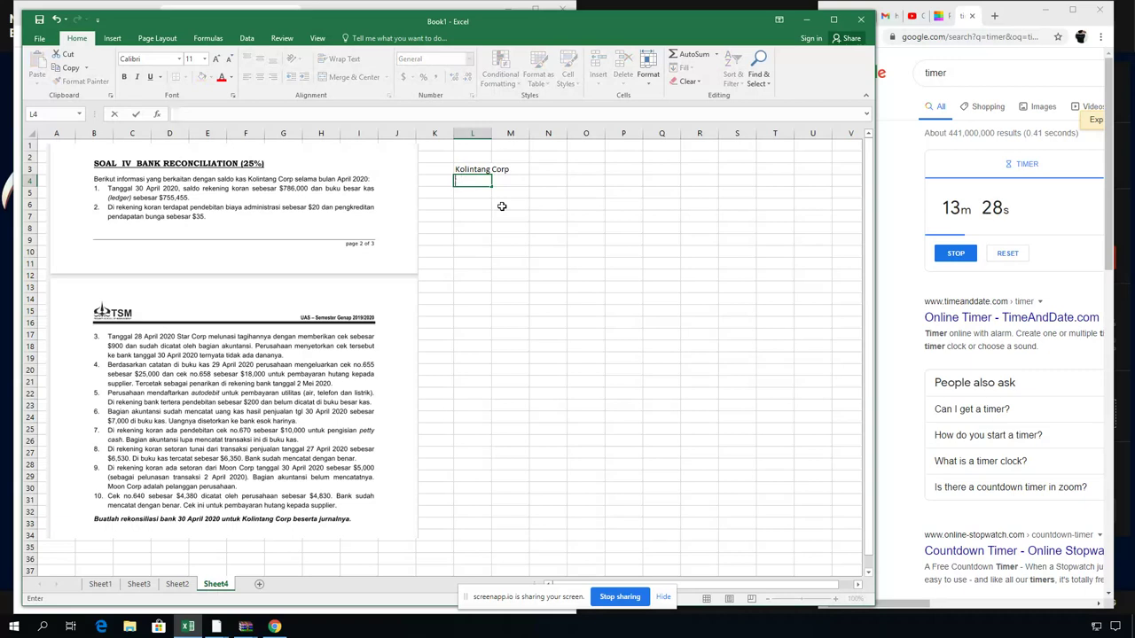
type(" Receon")
key("BackSpace")
key("BackSpace")
key("BackSpace")
key("BackSpace")
type("oncilia")
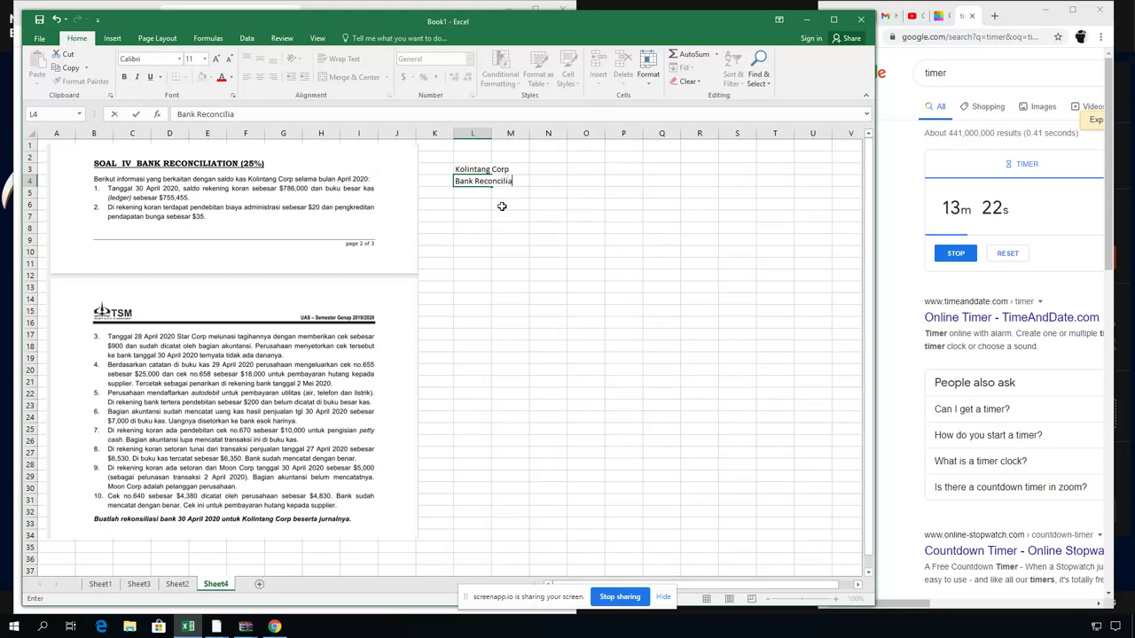
type("tion")
key("Return")
Enter the report date April 30, 2020 as text in cell L5.
type("P")
key("BackSpace")
type("'Apri")
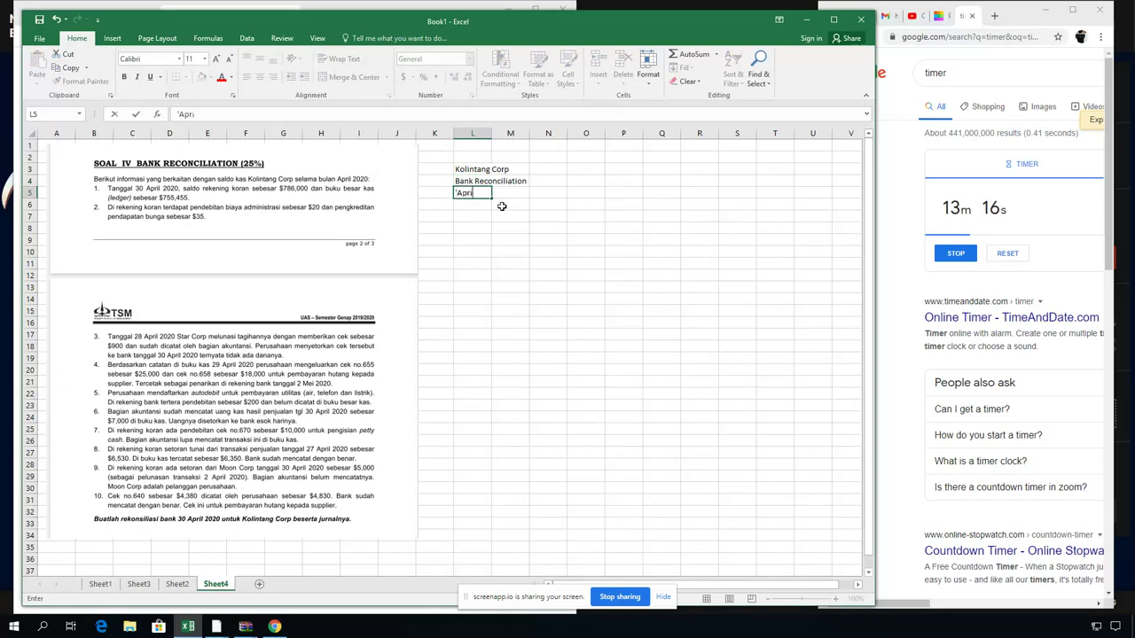
type("l 30, 2020")
key("Tab")
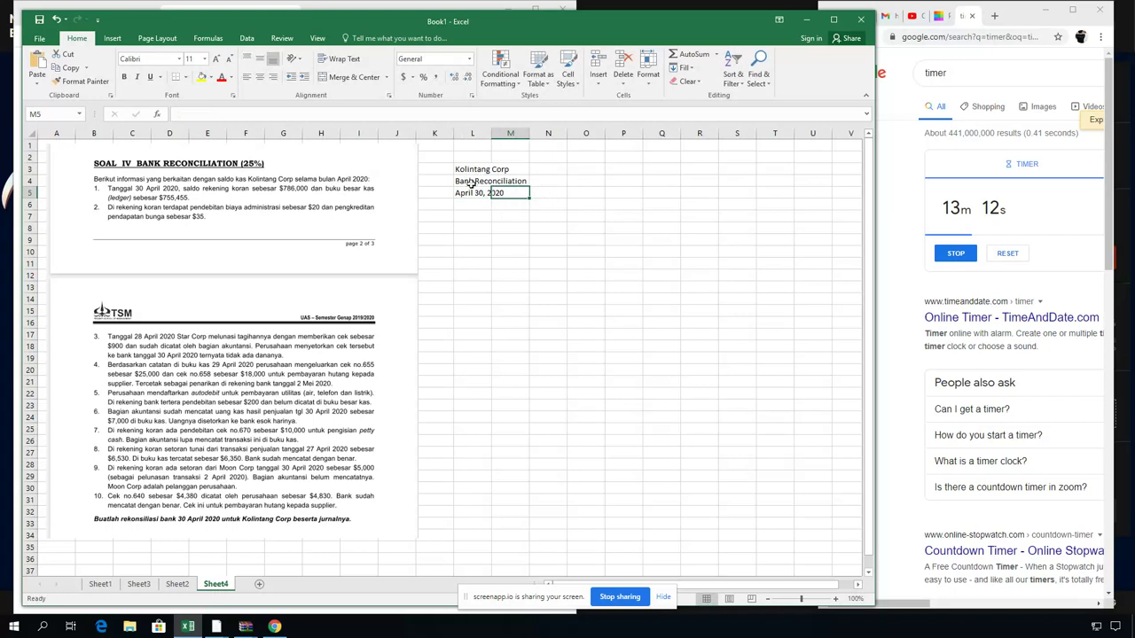
Enter the label Cash Balance per bank statement in cell L7.
left_click(472, 216)
type("Cash")
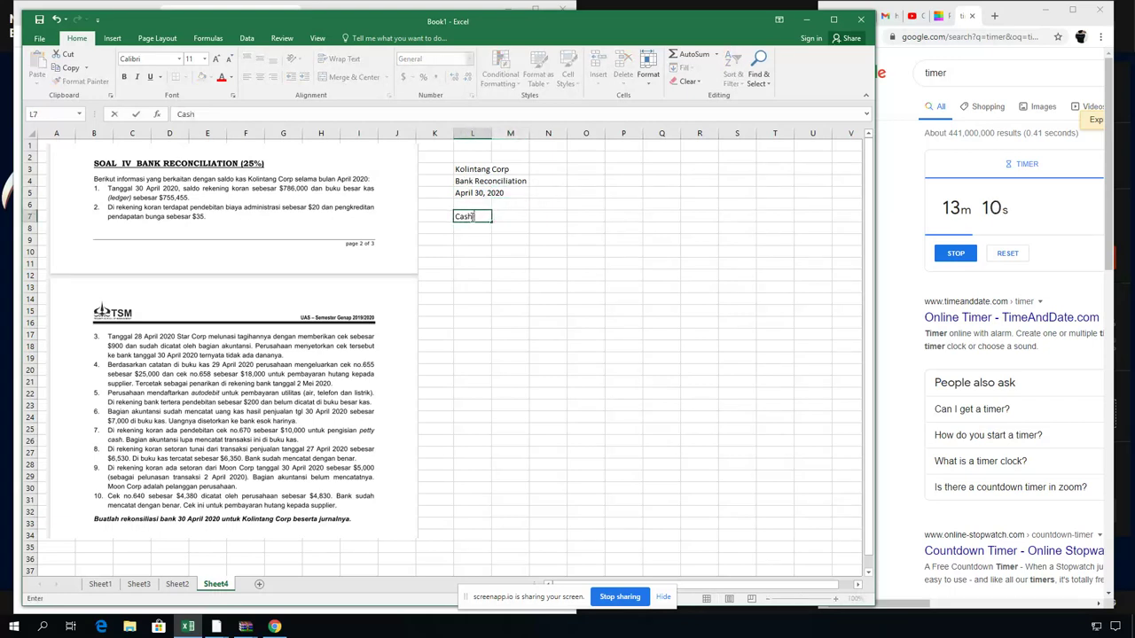
type(" Bal;a")
key("BackSpace")
key("BackSpace")
type("ab")
key("BackSpace")
type("nce per bank ")
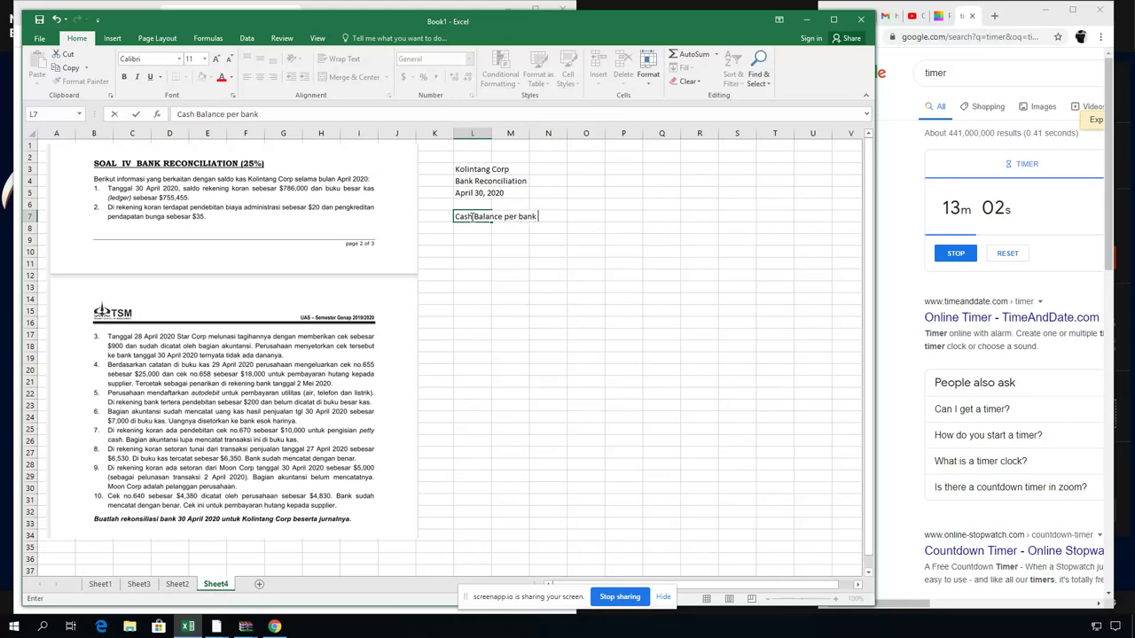
type("sta")
type("tem")
type("enrt")
key("BackSpace")
type("t")
key("Return")
Label the bank section's adjustments with Add : in L8 and Less : in L11.
type("Asd")
key("BackSpace")
key("BackSpace")
key("BackSpace")
type("Add")
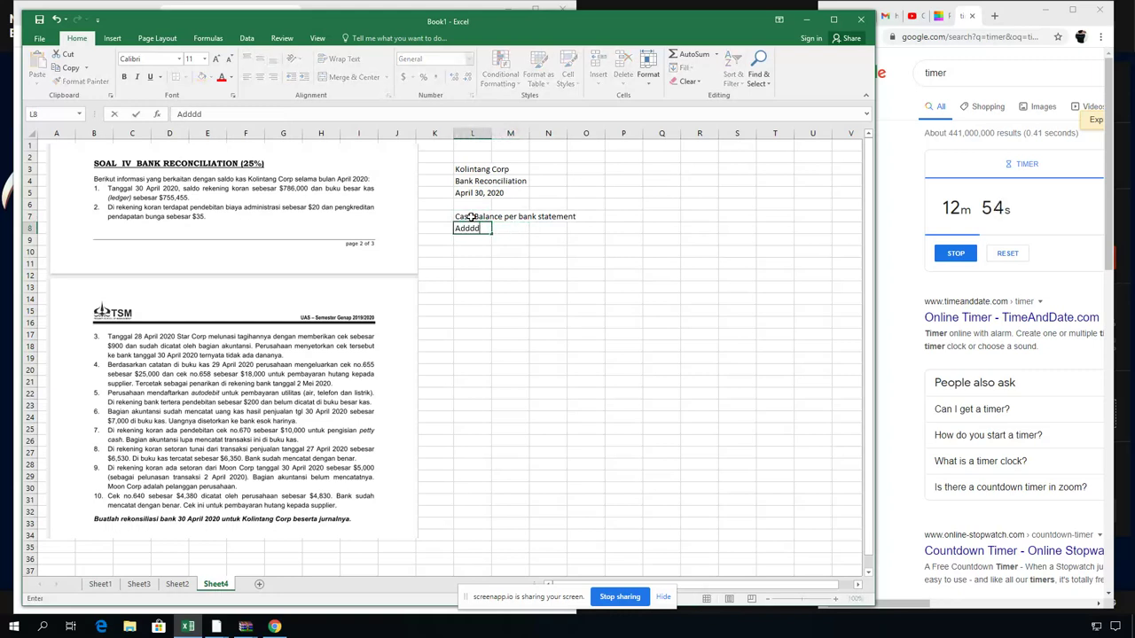
type(" :")
key("Return")
key("Return")
key("Return")
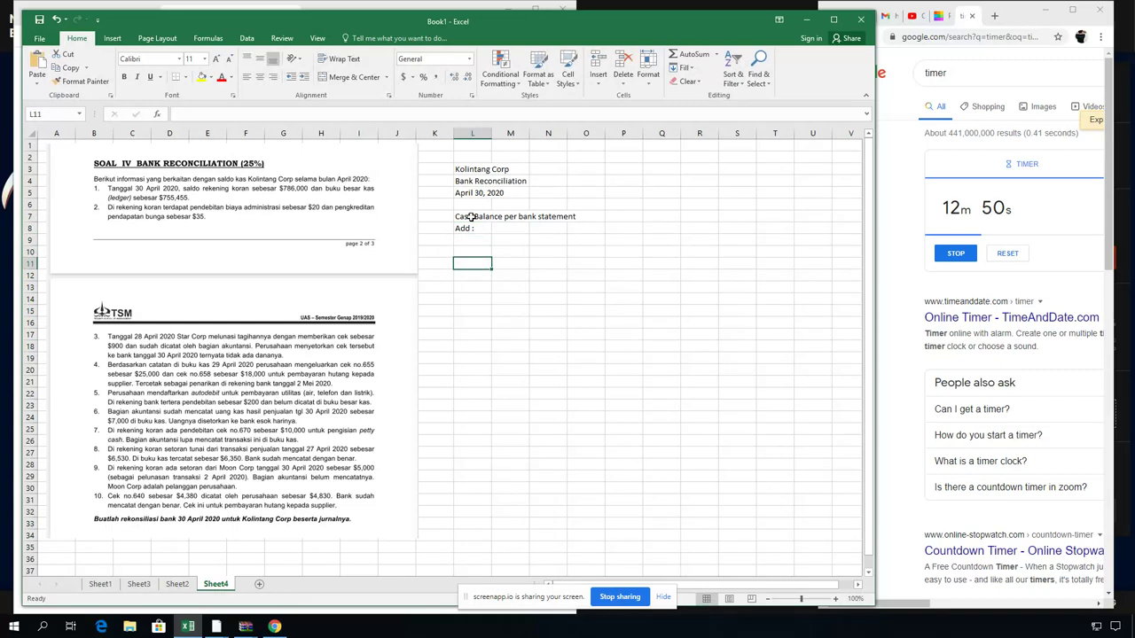
type("Less :")
key("Return")
key("Return")
key("Return")
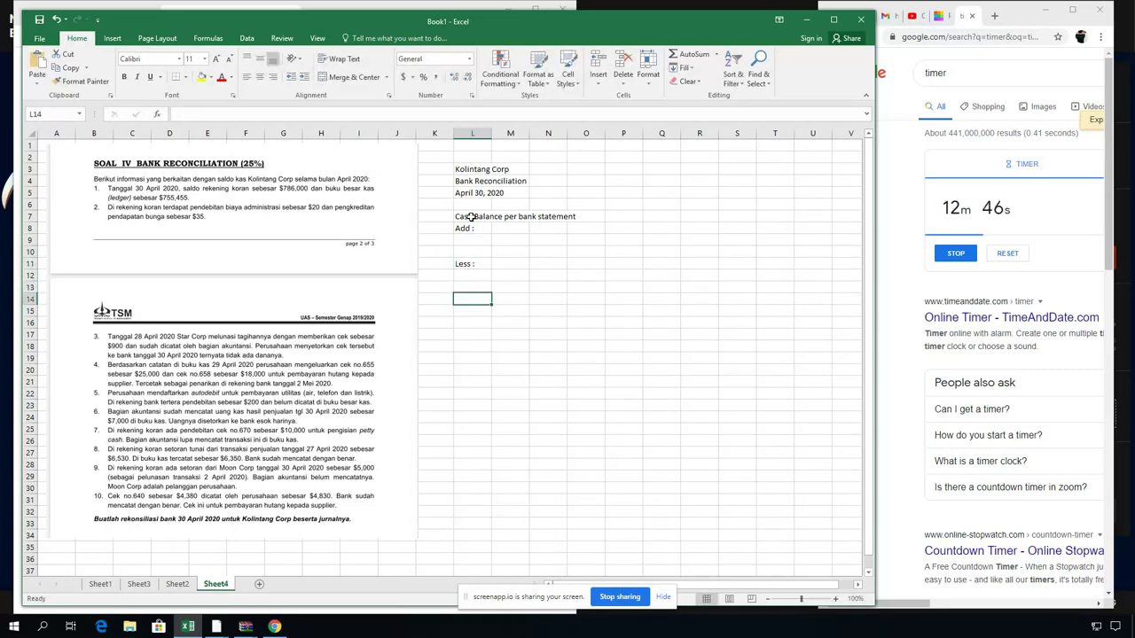
Enter the label Cash Balance per book in cell L14.
type("Cassh")
key("BackSpace")
key("BackSpace")
type("h Balance per book")
key("Return")
Label the book section's adjustments with Add : in L15 and Less: in L21.
type("Add :")
key("Return")
key("Return")
key("Return")
key("Return")
key("Down")
key("Down")
type("Lesss")
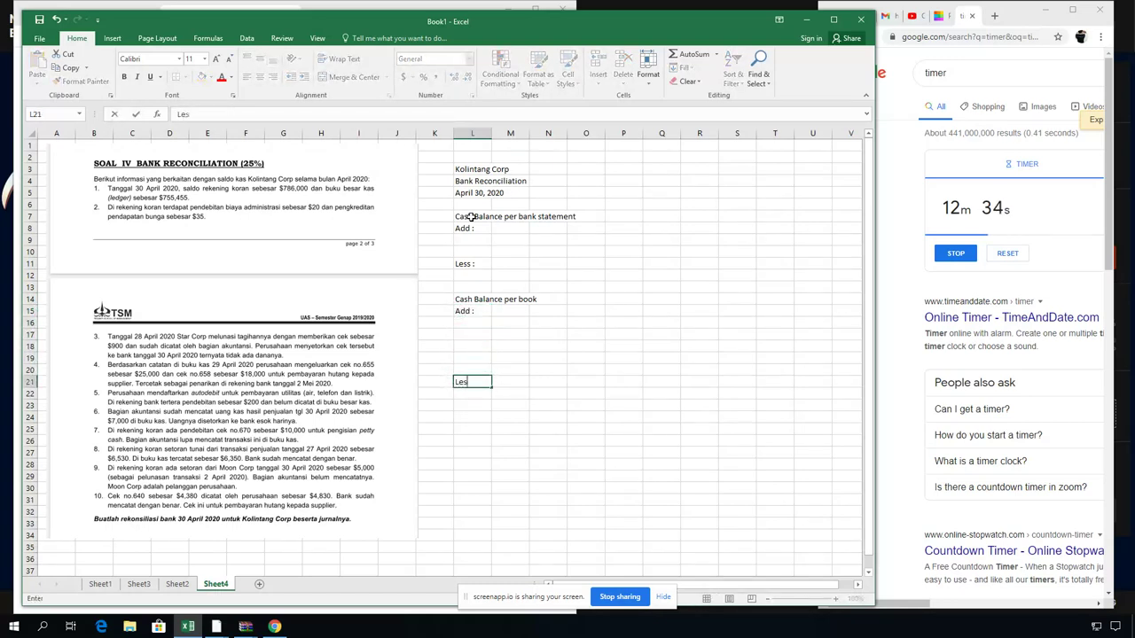
key("BackSpace")
Enter 786000 in R7 as the cash balance per bank statement.
key("Up")
key("Up")
key("Up")
key("Up")
key("Up")
key("Up")
key("Up")
key("Up")
key("Up")
key("Up")
key("Up")
key("Up")
key("Up")
key("Up")
key("Up")
left_click(471, 217)
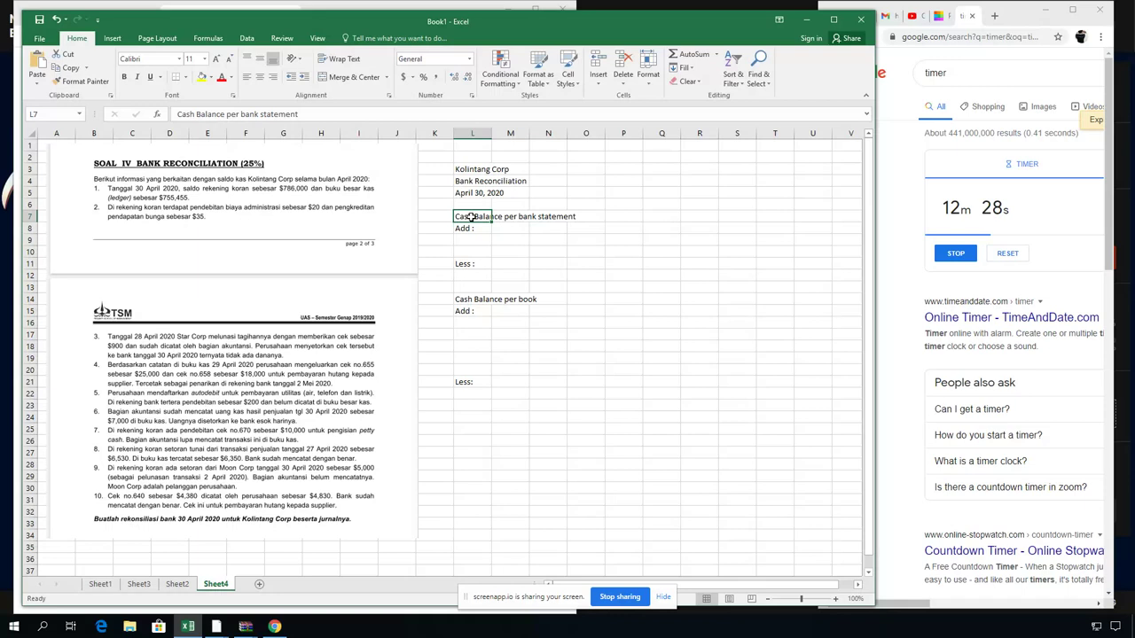
key("Right")
key("Right")
key("Right")
key("Right")
key("Right")
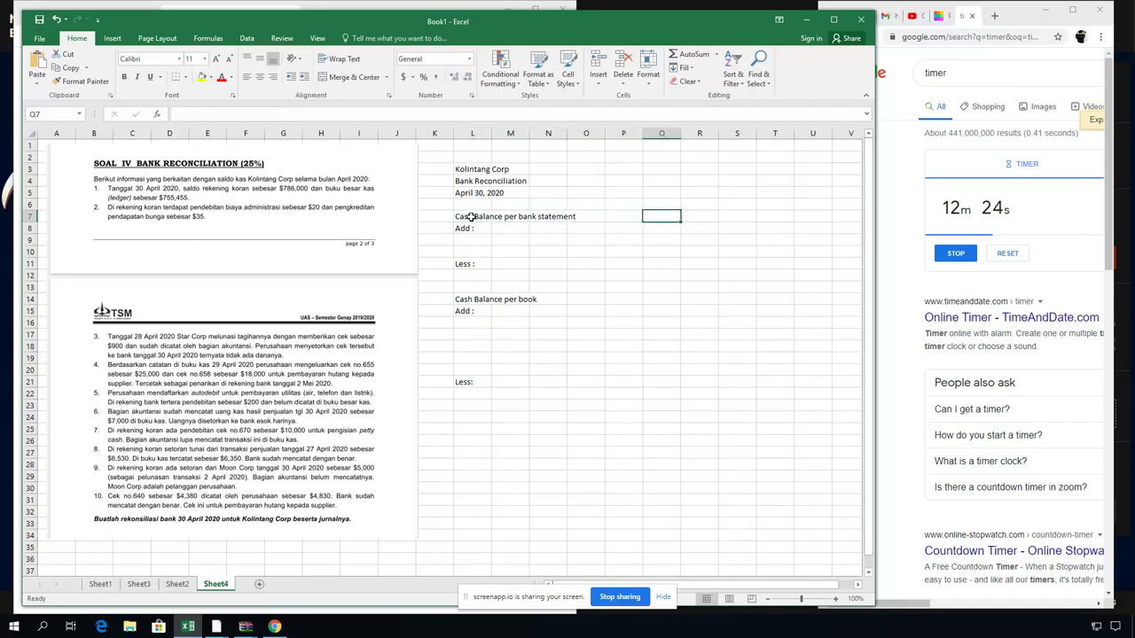
key("Right")
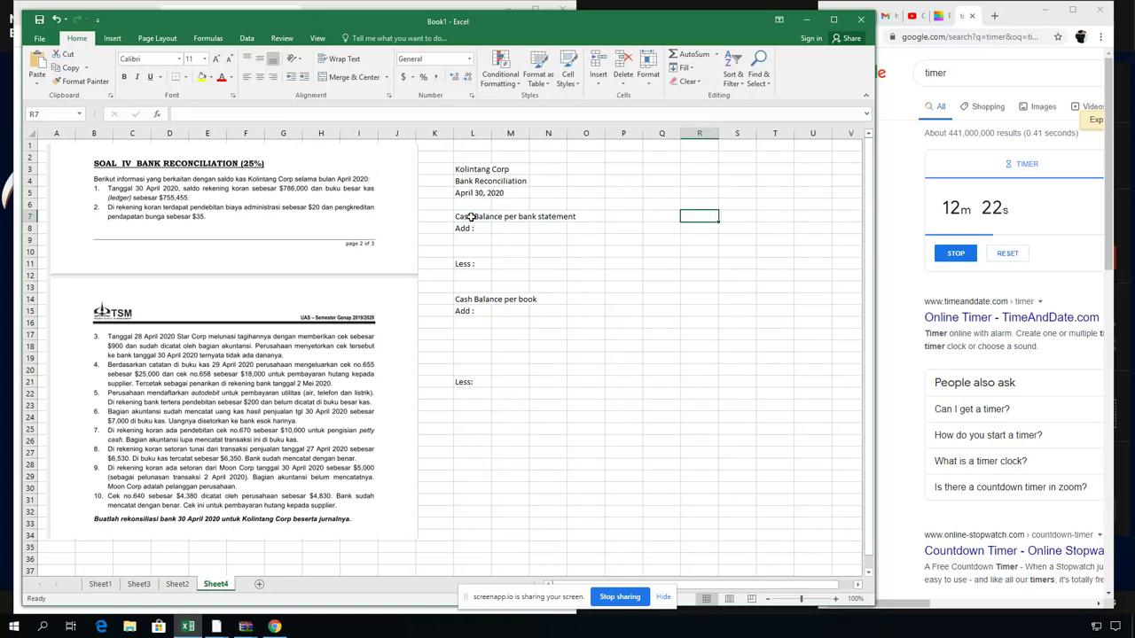
type("786000")
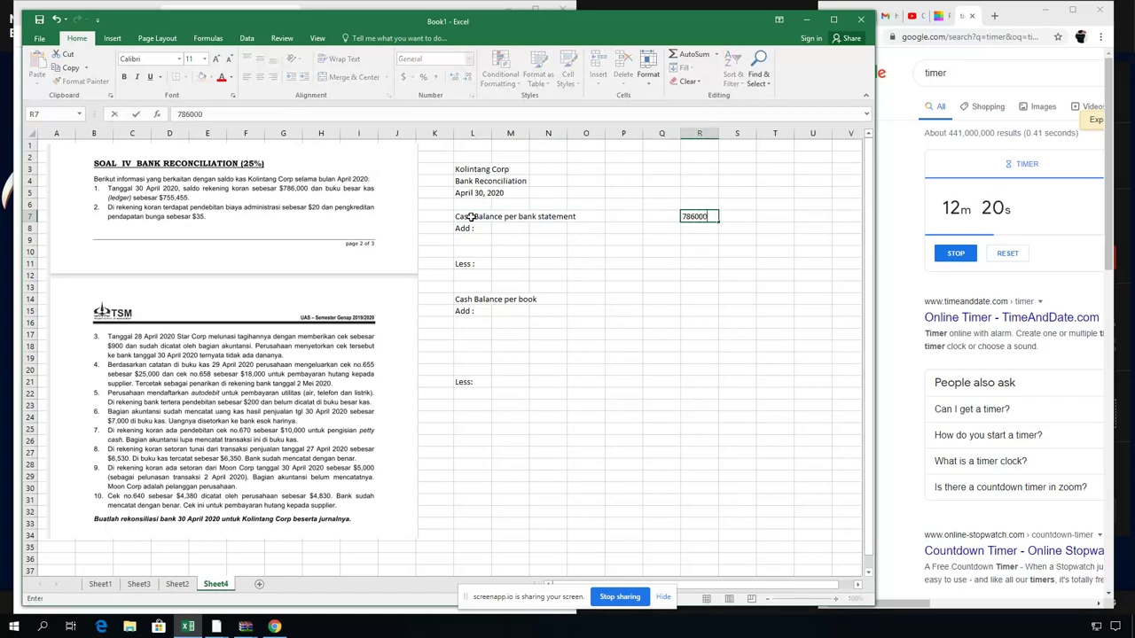
key("Return")
Enter 755455 in R14 as the cash balance per book.
key("Left")
key("Left")
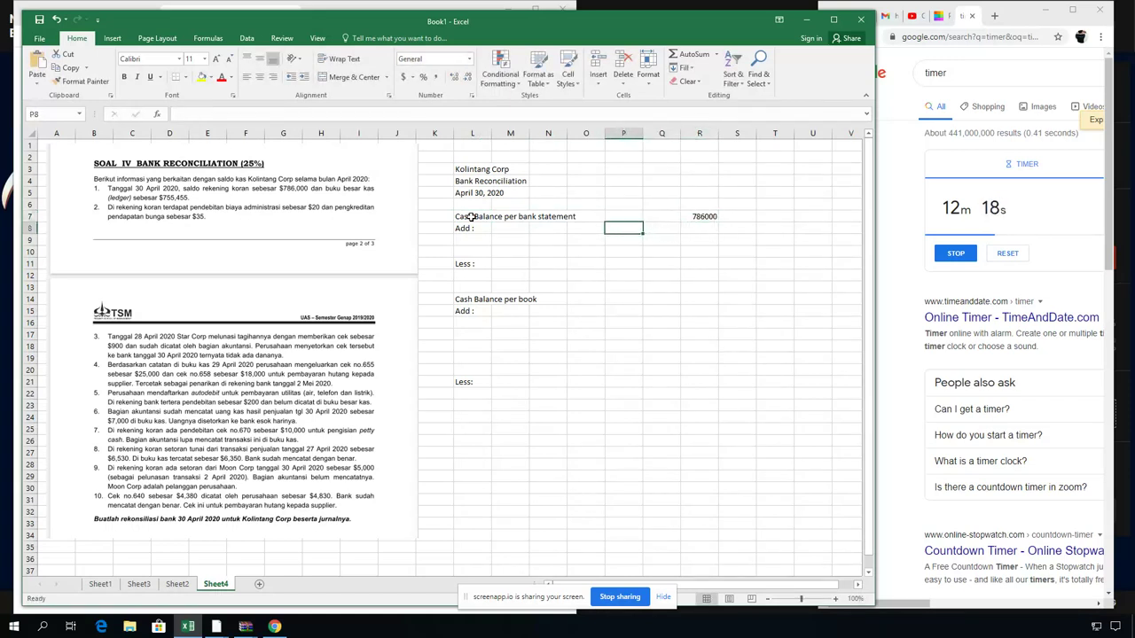
key("Down")
key("Down")
key("Down")
key("Down")
key("Down")
key("Down")
key("Right")
key("Right")
type("755455")
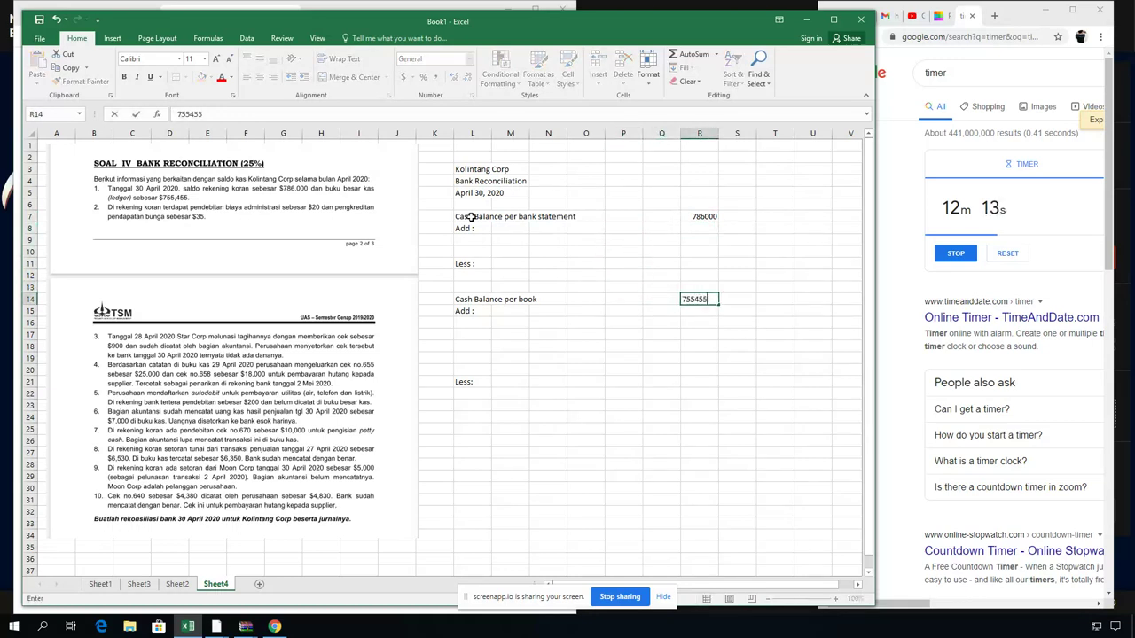
key("Right")
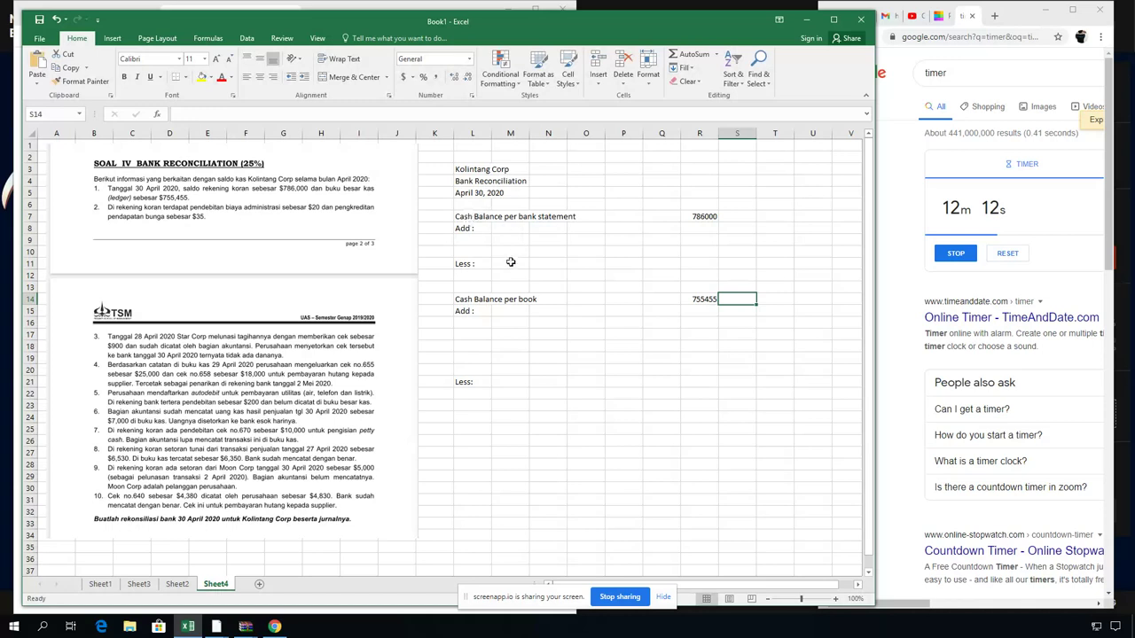
Format column R with thousands separators and no decimal places.
left_click(707, 133)
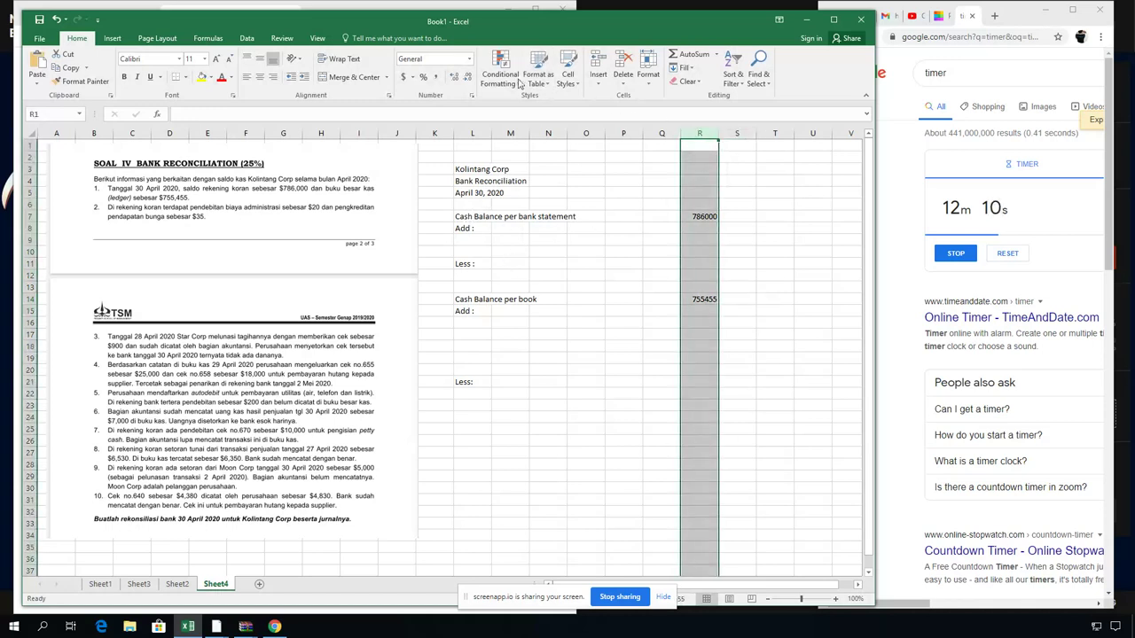
left_click(436, 77)
left_click(467, 77)
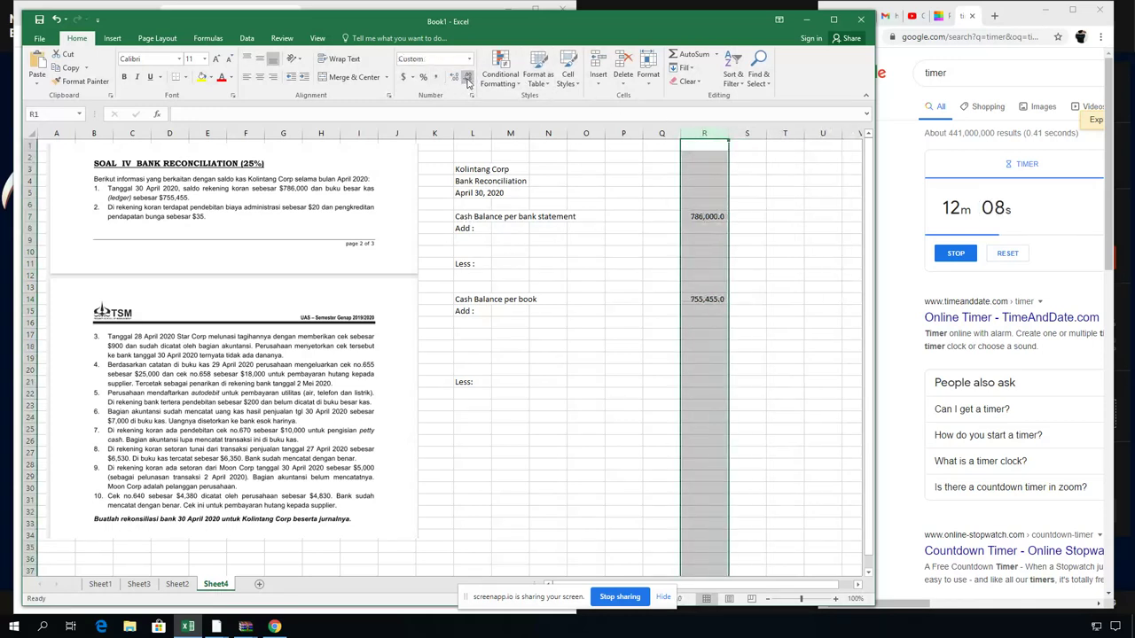
left_click(467, 77)
Enter Interest Earned (2) 35 interest less 20 bank charge in M15 as an addition to the book balance.
left_click(518, 227)
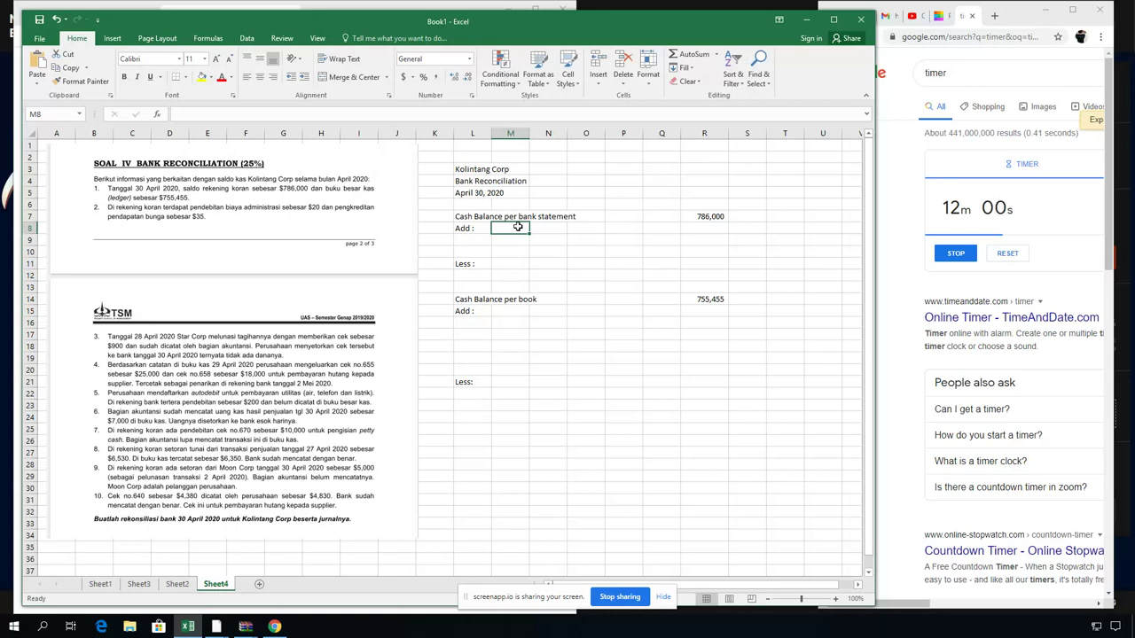
key("Down")
key("Down")
key("Down")
key("Down")
key("Down")
key("Down")
key("Down")
type("(")
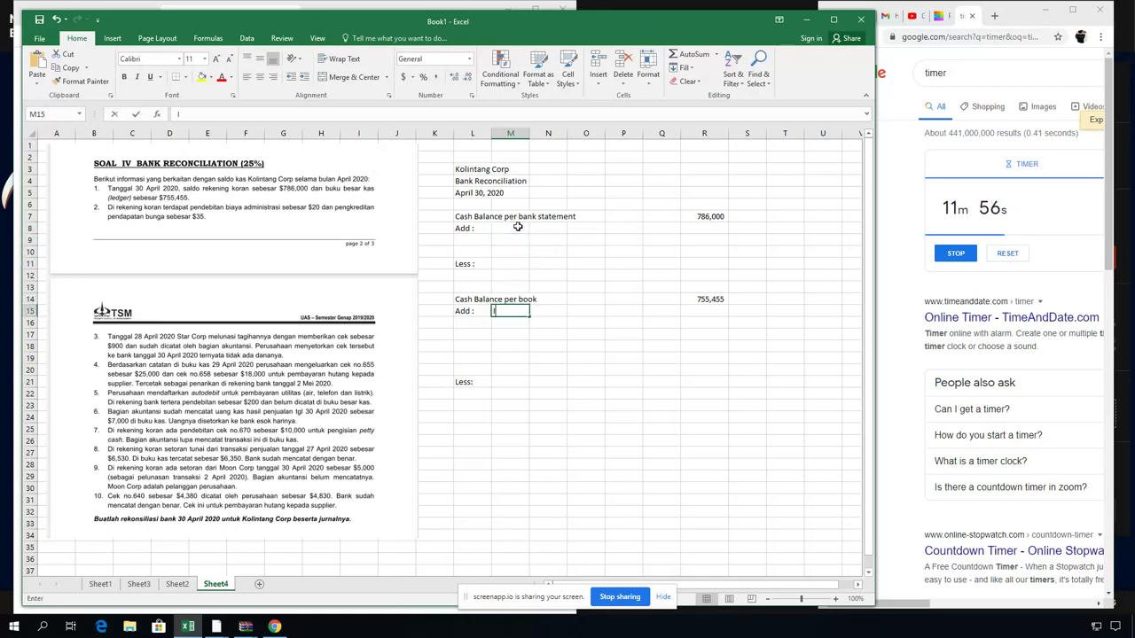
type("nterest Earne")
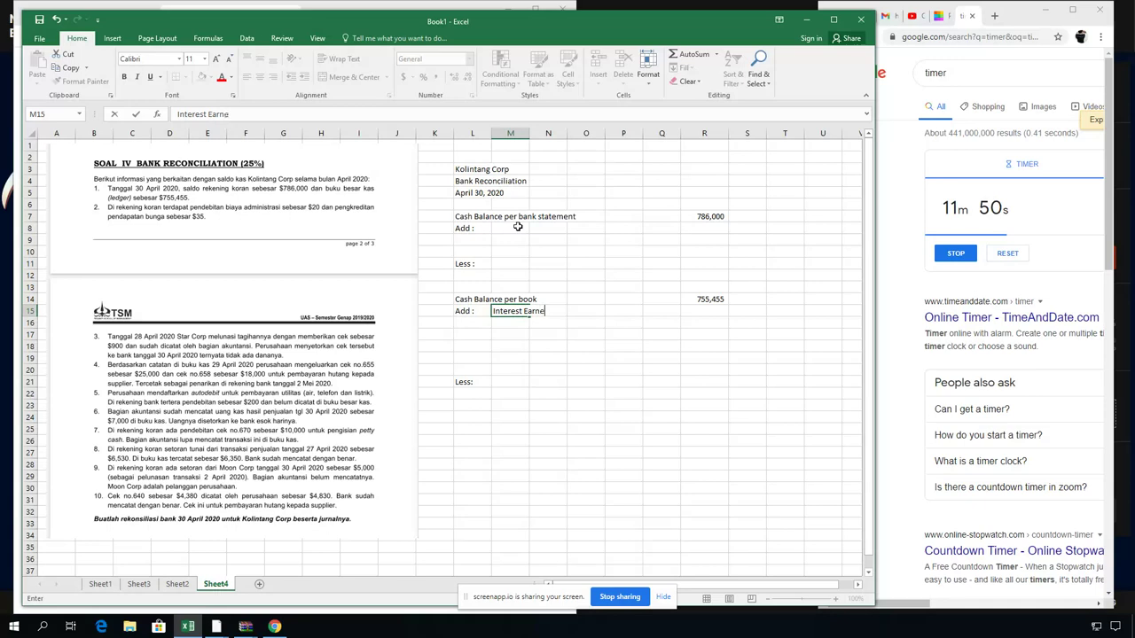
type("d (2) 35 inter")
key("BackSpace")
key("BackSpace")
key("BackSpace")
type("terest Earned (2) 35 interest")
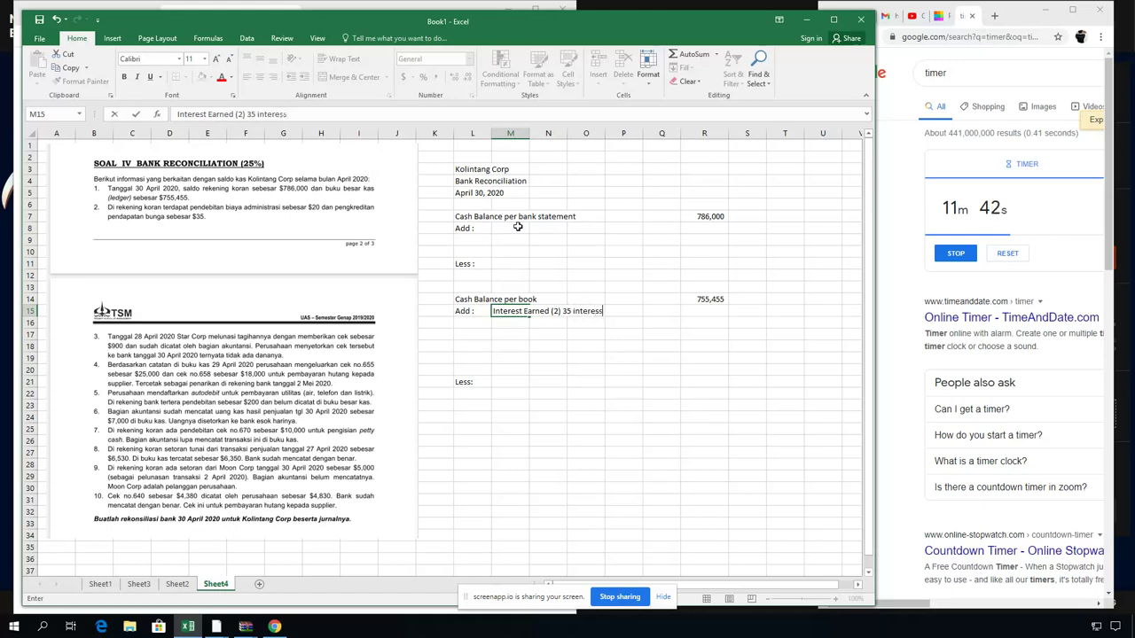
type(" less 20 bank c")
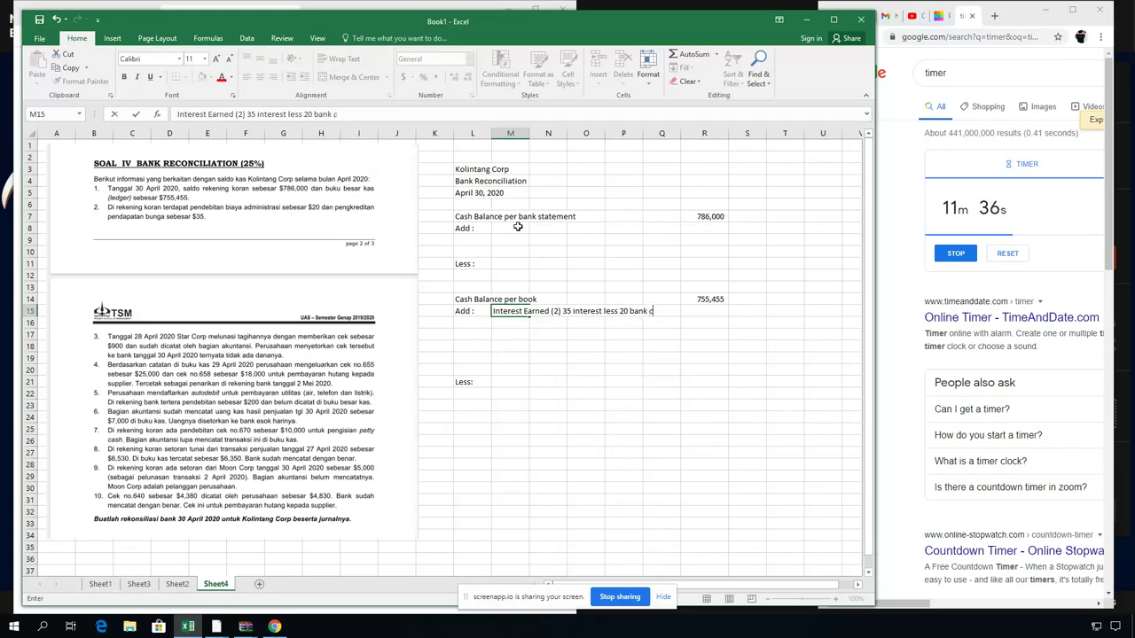
type("harge")
Enter 15 in R15 as the amount for the interest earned less bank charge.
key("Right")
key("Right")
key("Right")
key("Right")
key("Right")
type("15")
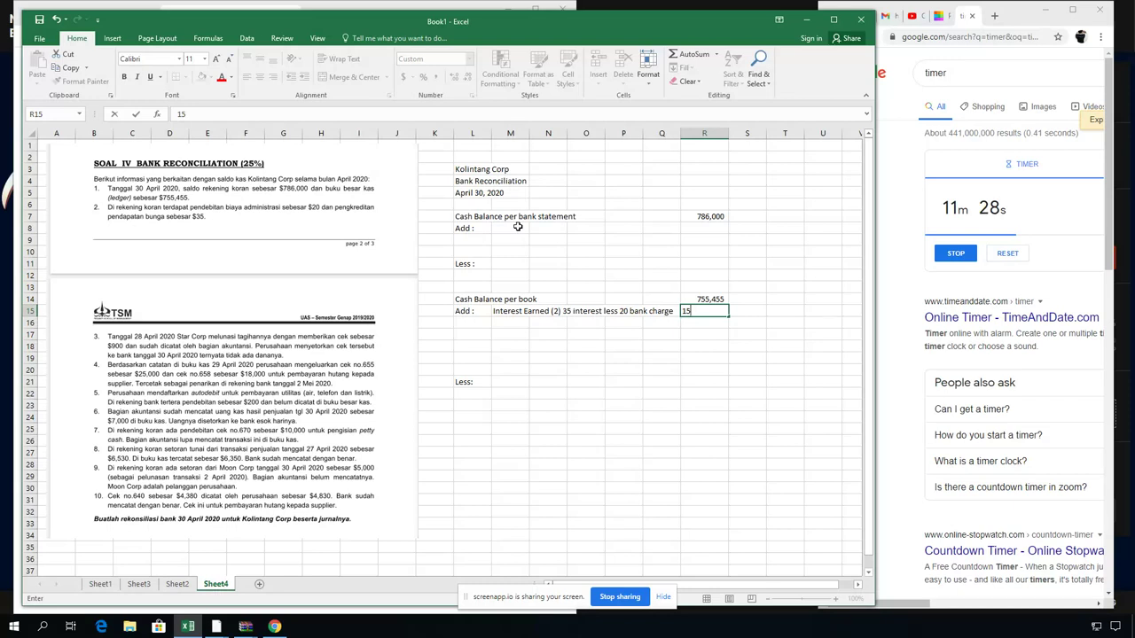
key("Return")
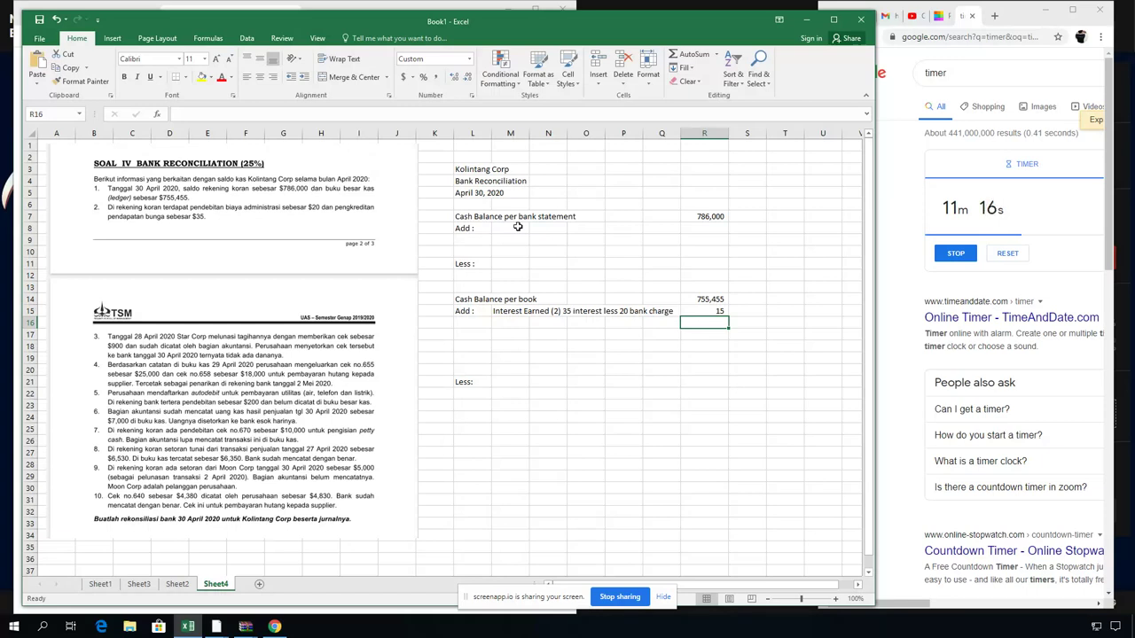
Enter NSF Check (3) in M21 as a deduction from the book balance.
key("Down")
key("Down")
key("Down")
key("Down")
key("Down")
key("Left")
key("Left")
key("Left")
key("Left")
key("Left")
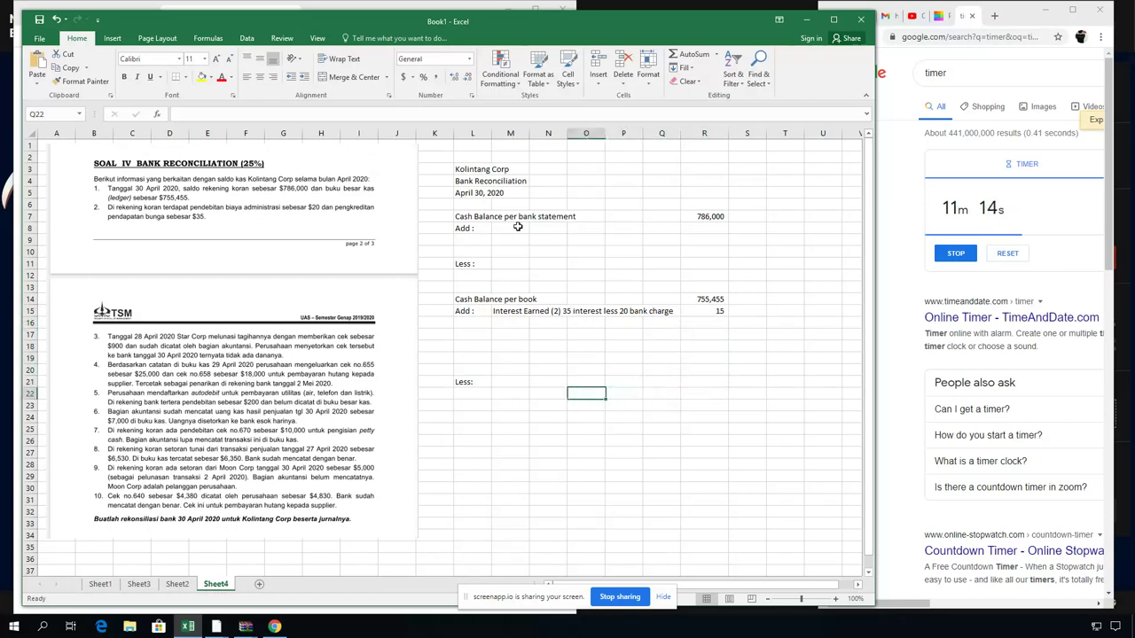
type("NSF Check (")
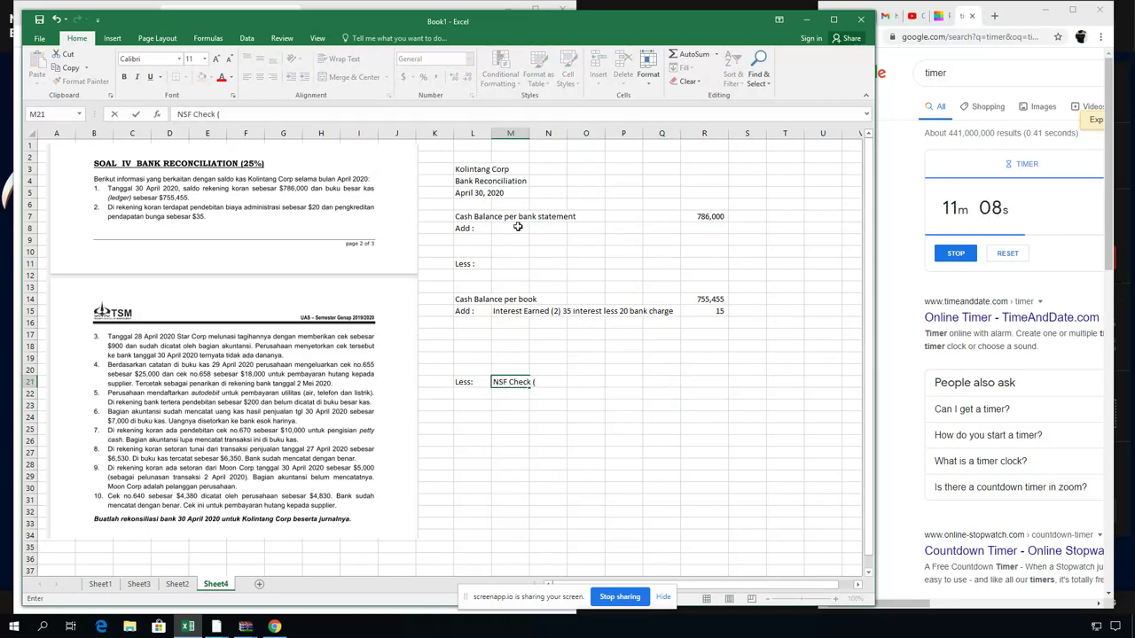
type("3)")
Enter 900 in R21 as the NSF check amount.
key("Tab")
key("Tab")
key("Tab")
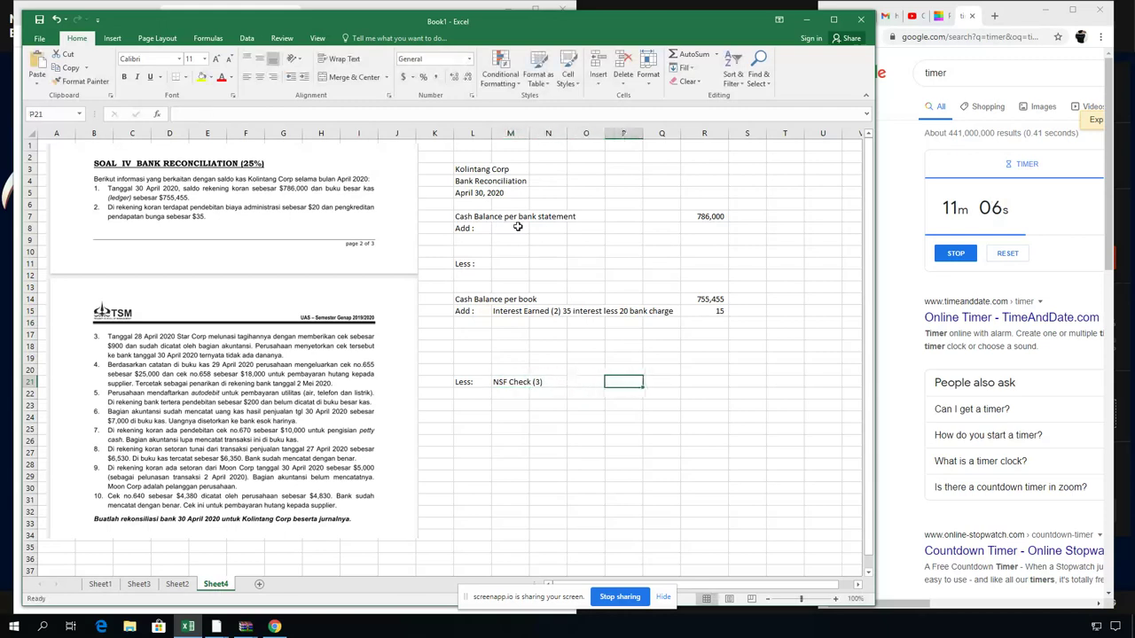
key("Tab")
key("Tab")
type("9000")
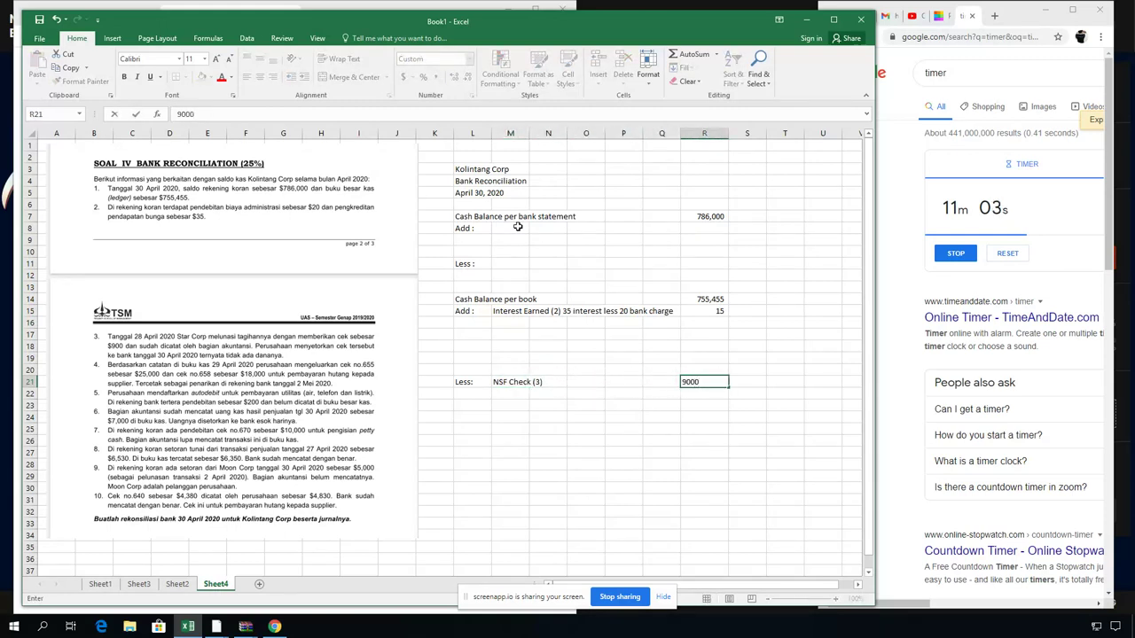
key("BackSpace")
key("Return")
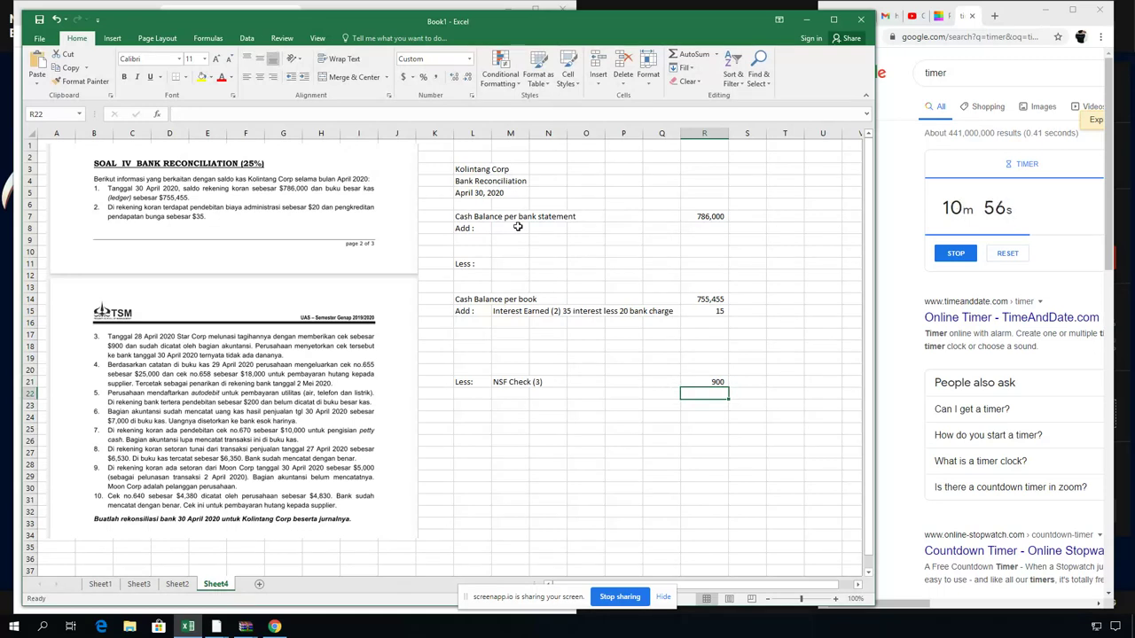
Enter Outstanding Check in M11 as a deduction from the bank statement balance.
key("Left")
key("Left")
key("Left")
key("Left")
key("Left")
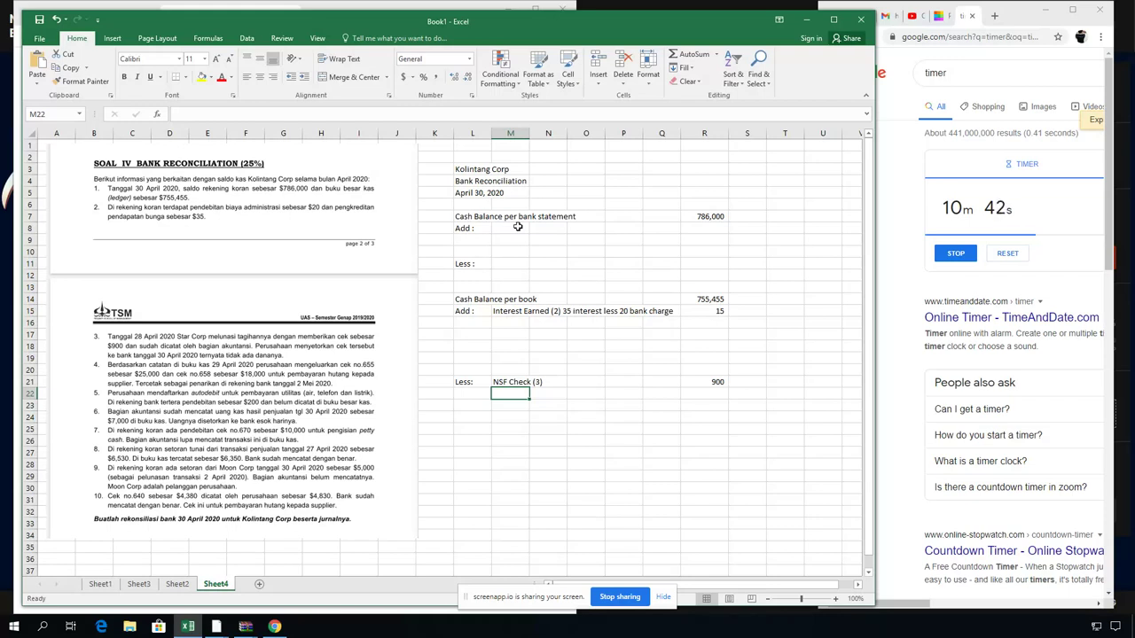
key("Up")
key("Up")
key("Up")
key("Up")
key("Up")
key("Up")
key("Up")
key("Up")
key("Up")
key("Up")
key("Up")
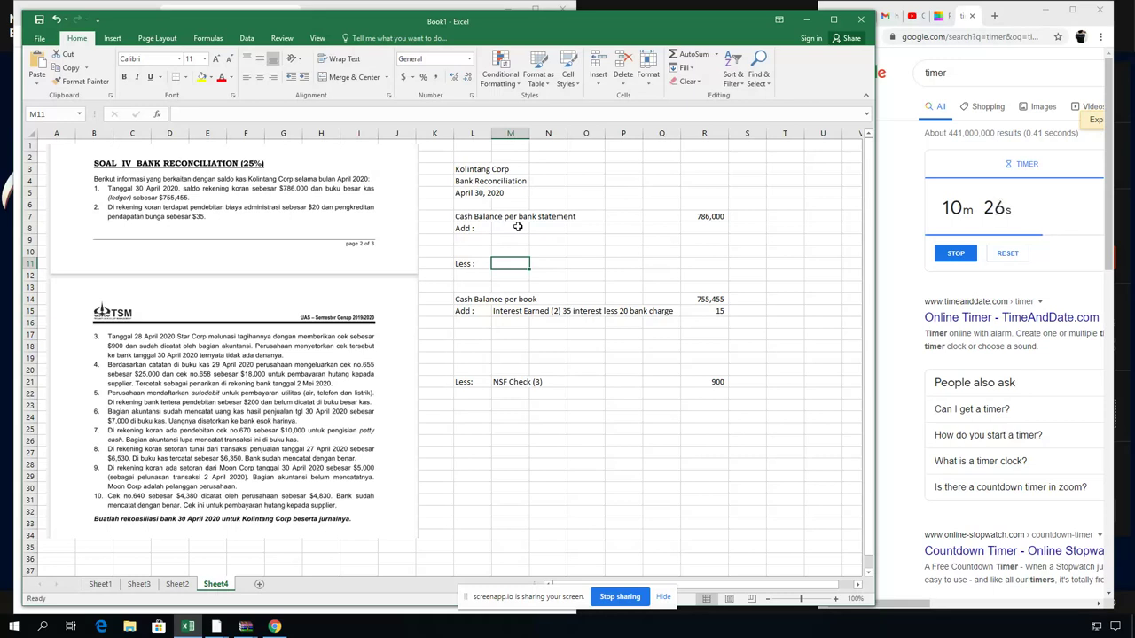
type("Outstand")
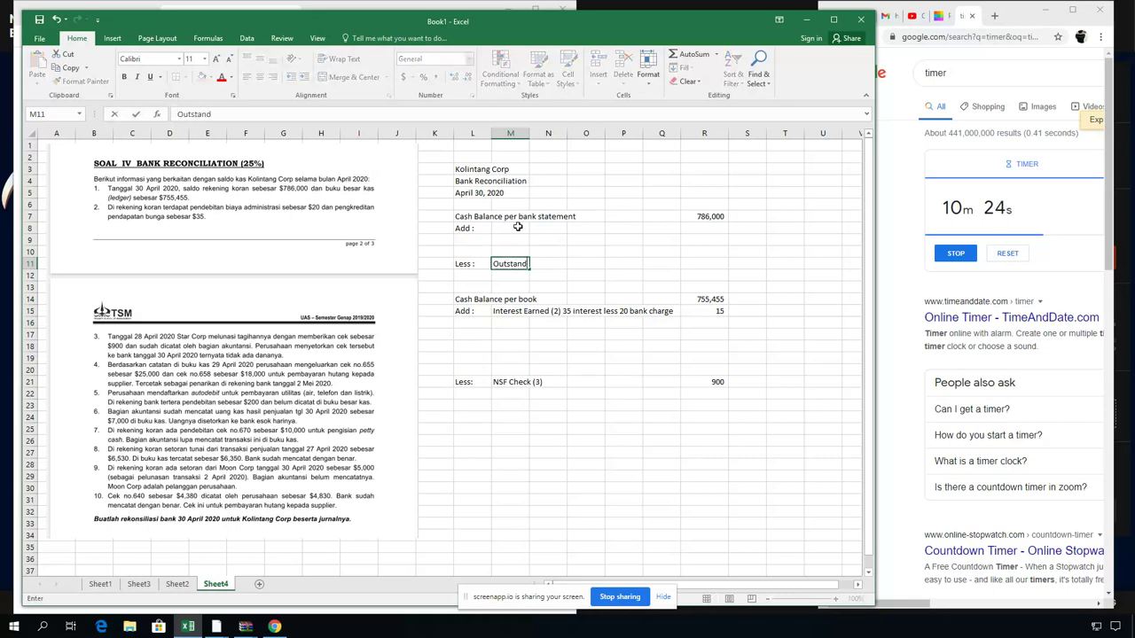
type("ing Check")
key("Return")
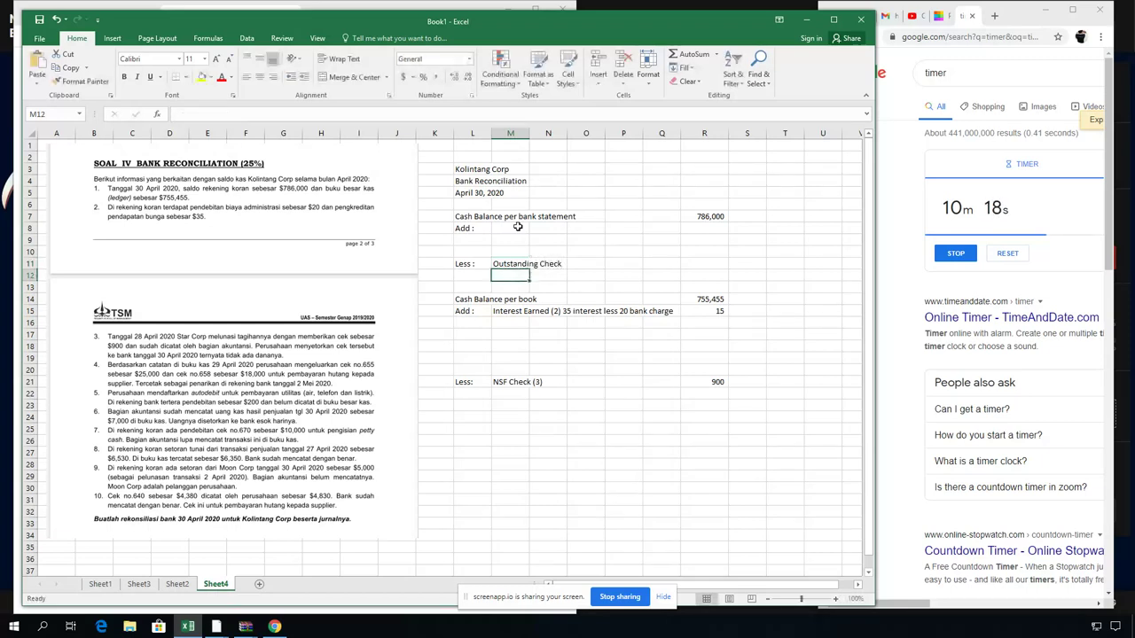
List outstanding check No. 655 in M12 with its amount of 25000 in R12.
type("No.")
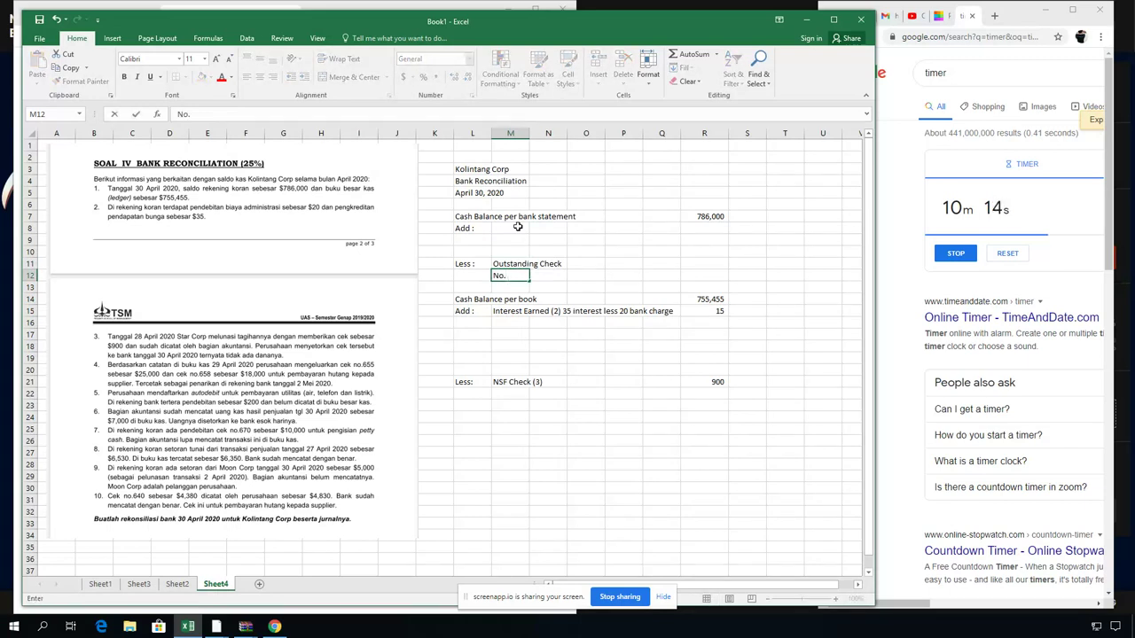
type(" 655")
key("Right")
key("Right")
key("Right")
key("Right")
key("Right")
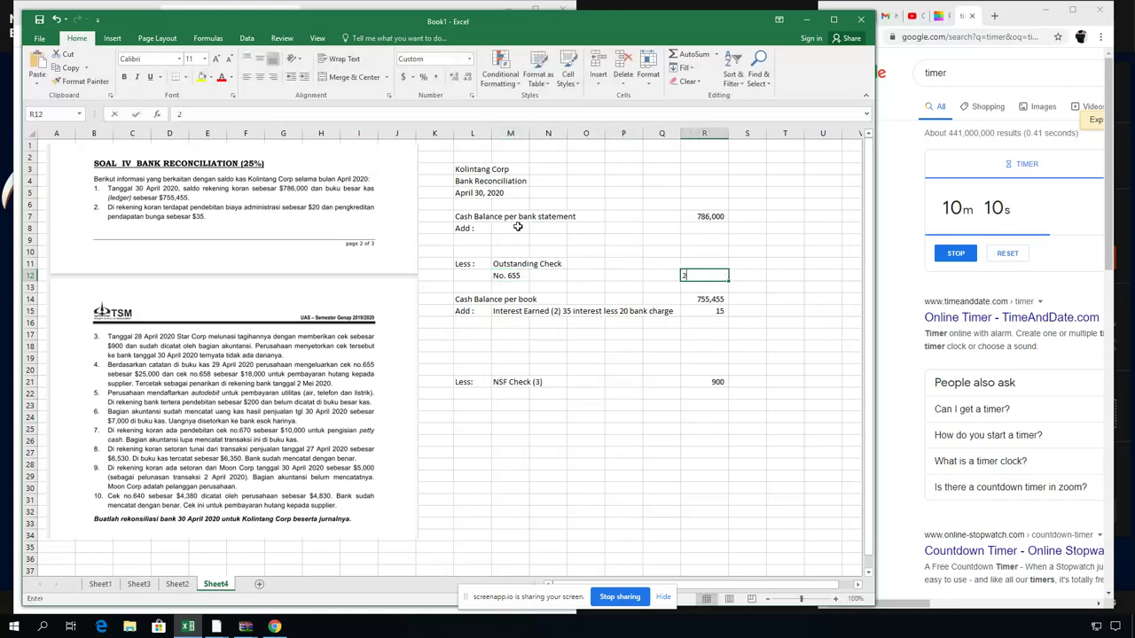
type("25000")
key("Return")
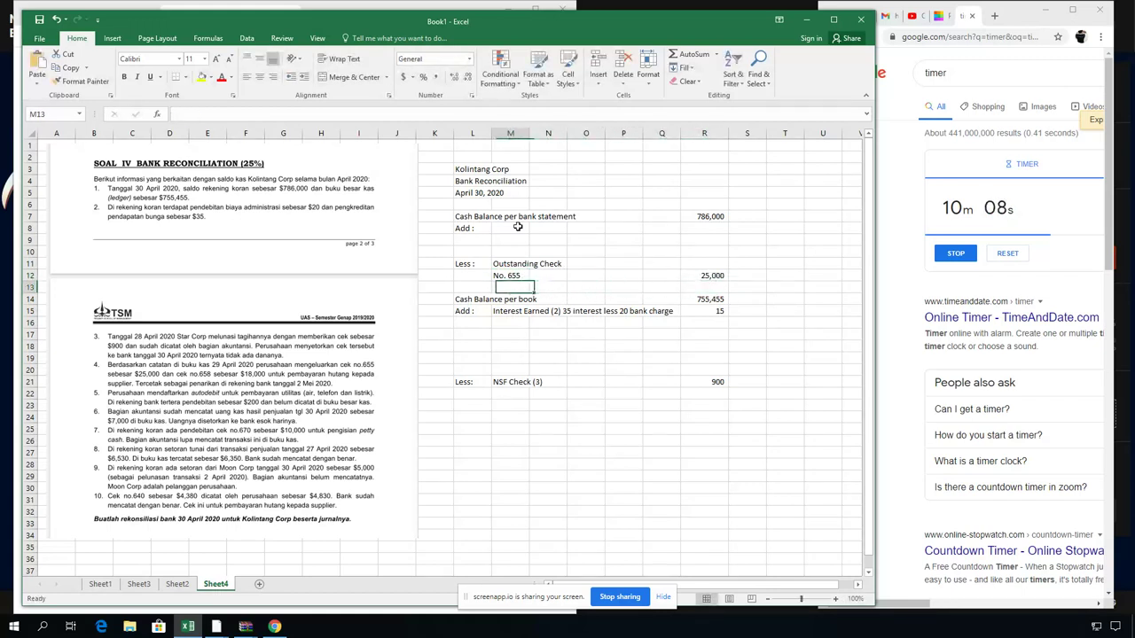
List outstanding check No. 658 in M13 with its amount of 18000 in R13.
type("No. 658")
key("Right")
key("Right")
key("Right")
key("Right")
key("Right")
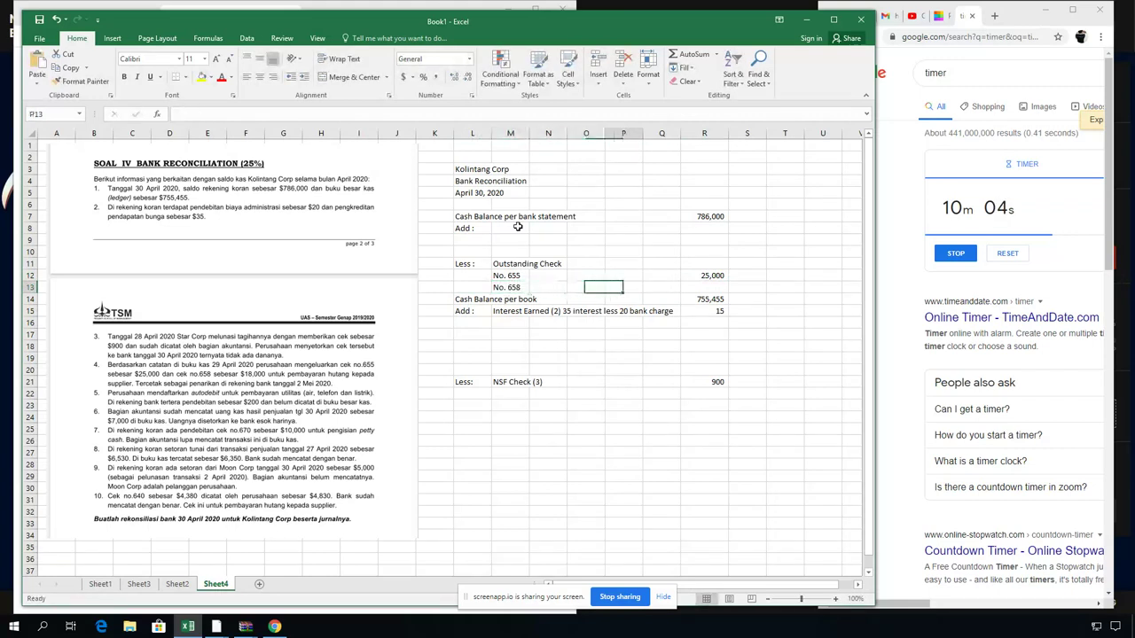
type("18000")
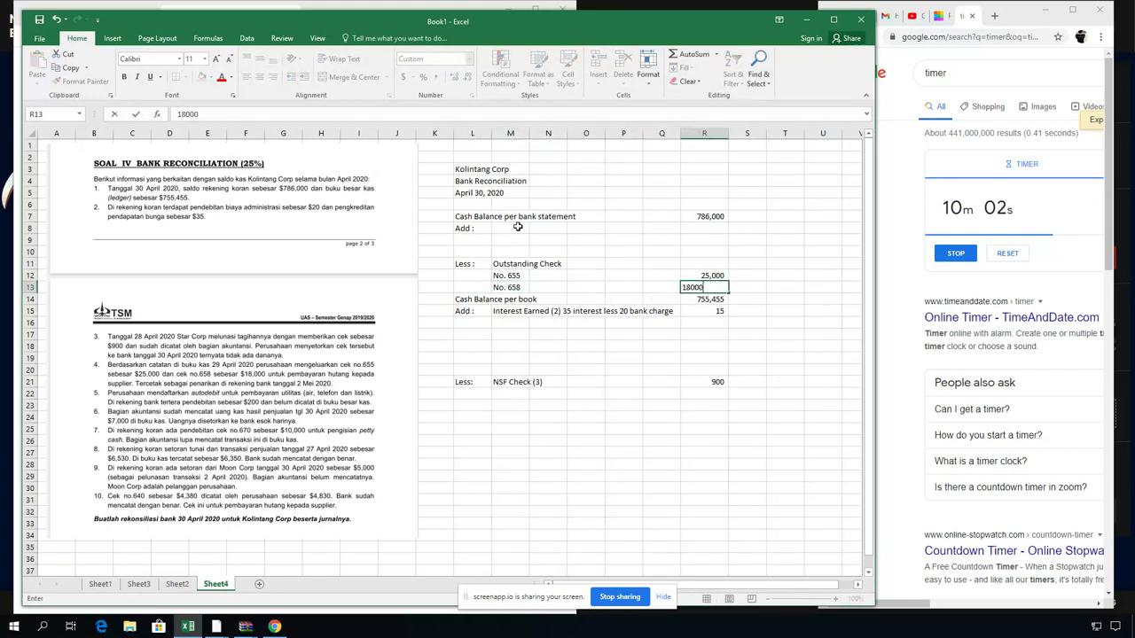
Move the outstanding check deduction block L11:R13 up one row so it starts at L10.
key("Right")
key("Up")
key("Up")
key("Left")
key("Left")
key("Left")
key("Left")
key("Left")
key("Left")
key("Left")
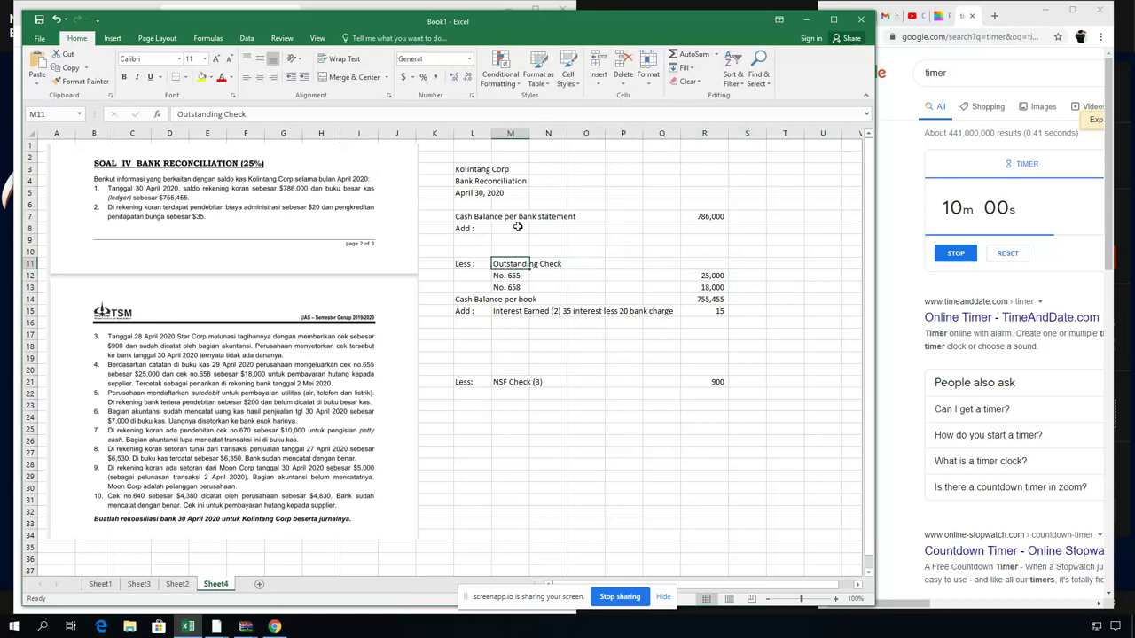
key("shift+Right")
key("shift+Right")
key("shift+Right")
key("shift+Right")
key("shift+Right")
key("shift+Right")
key("shift+Down")
key("shift+Down")
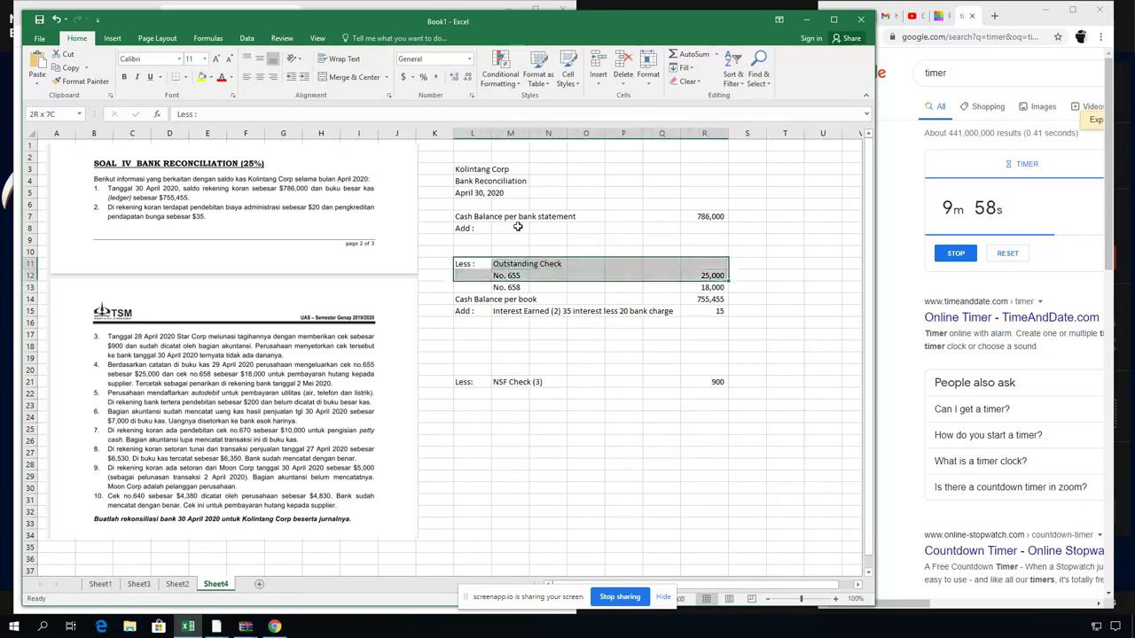
key("ctrl+x")
key("Up")
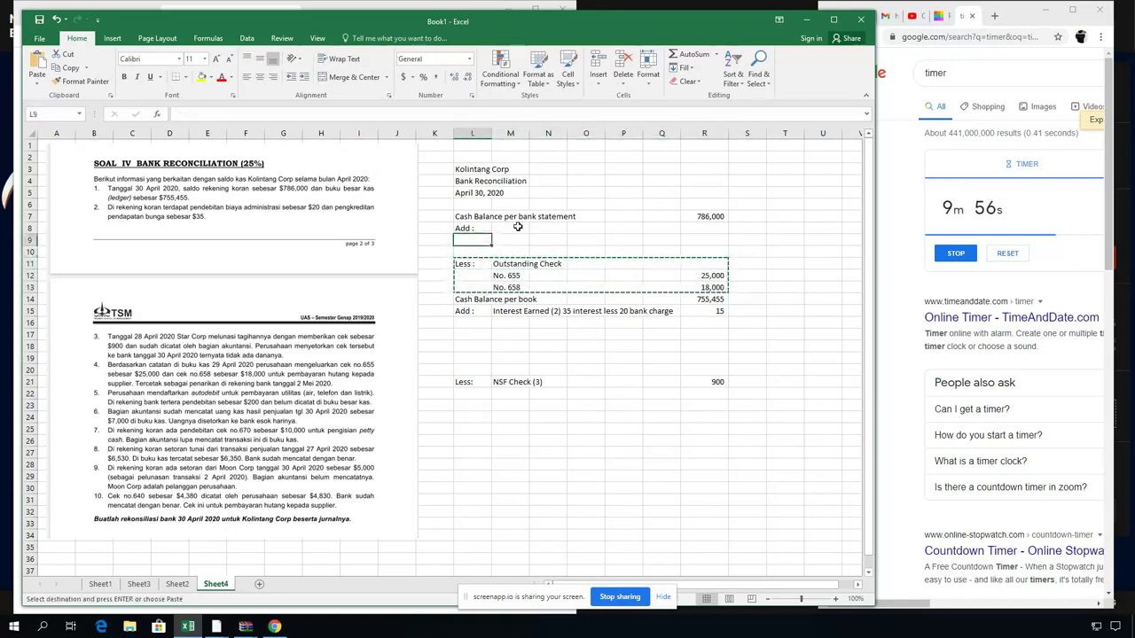
key("ctrl+v")
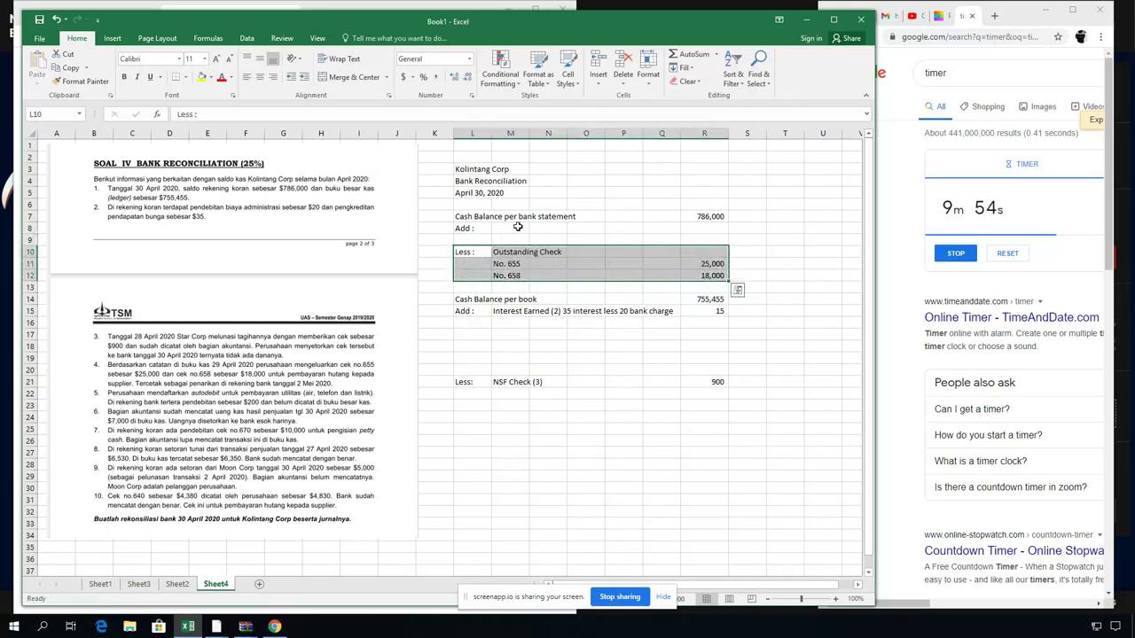
Move the cash balance per book section L14:R21 down one row so it starts at L15.
key("Down")
key("Down")
key("Down")
key("Down")
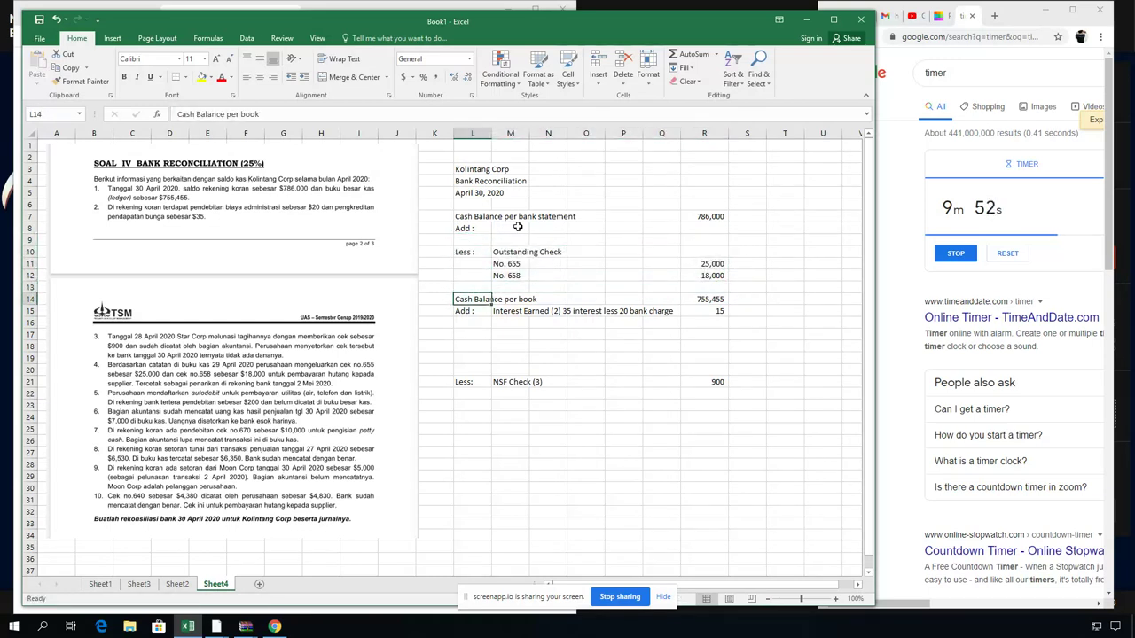
key("shift+Right")
key("shift+Right")
key("shift+Right")
key("shift+Right")
key("shift+Right")
key("shift+Right")
key("shift+Down")
key("shift+Down")
key("shift+Down")
key("shift+Down")
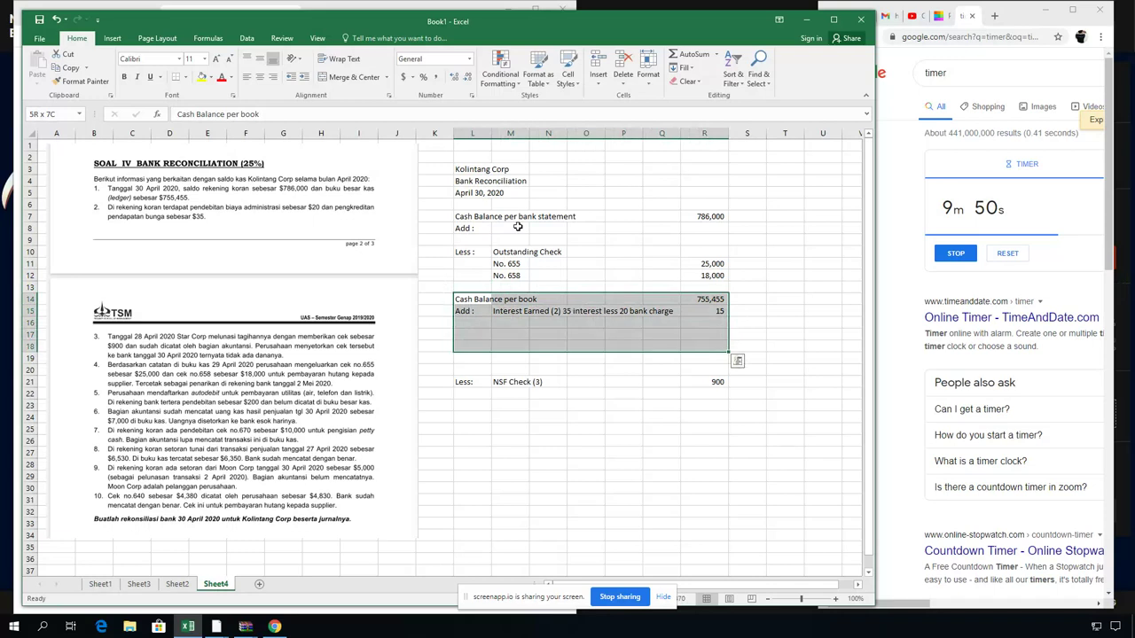
key("shift+Down")
key("shift+Down")
key("shift+Down")
key("ctrl+x")
key("Down")
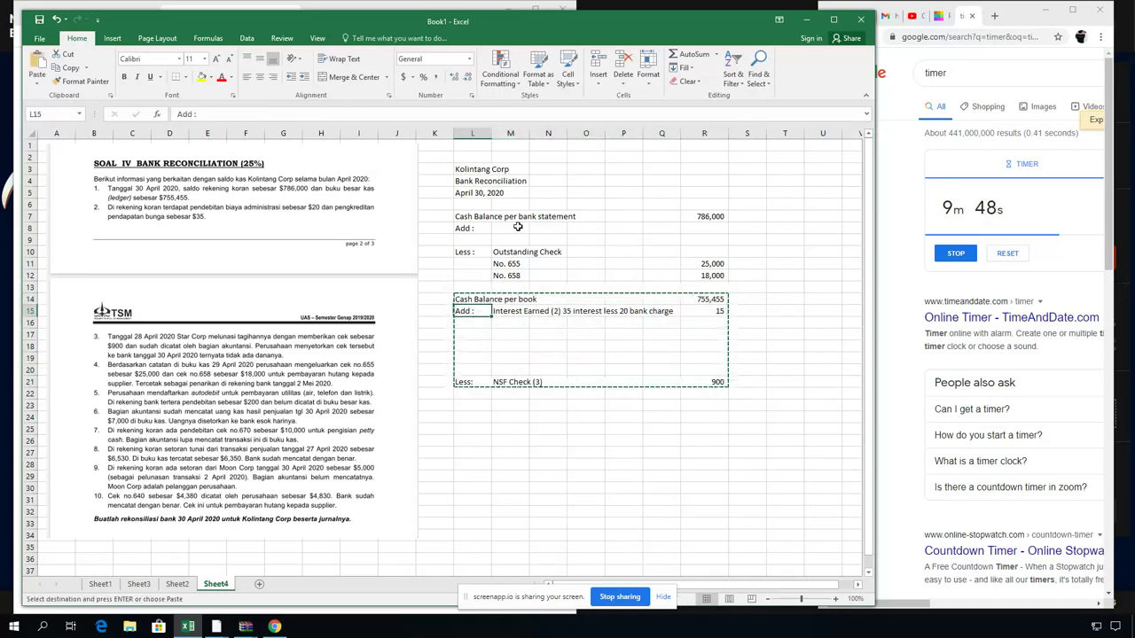
key("ctrl+v")
Enter Utilities Expense (5) in M23 as a deduction from the book balance.
key("Up")
key("Up")
key("Up")
key("Up")
key("Up")
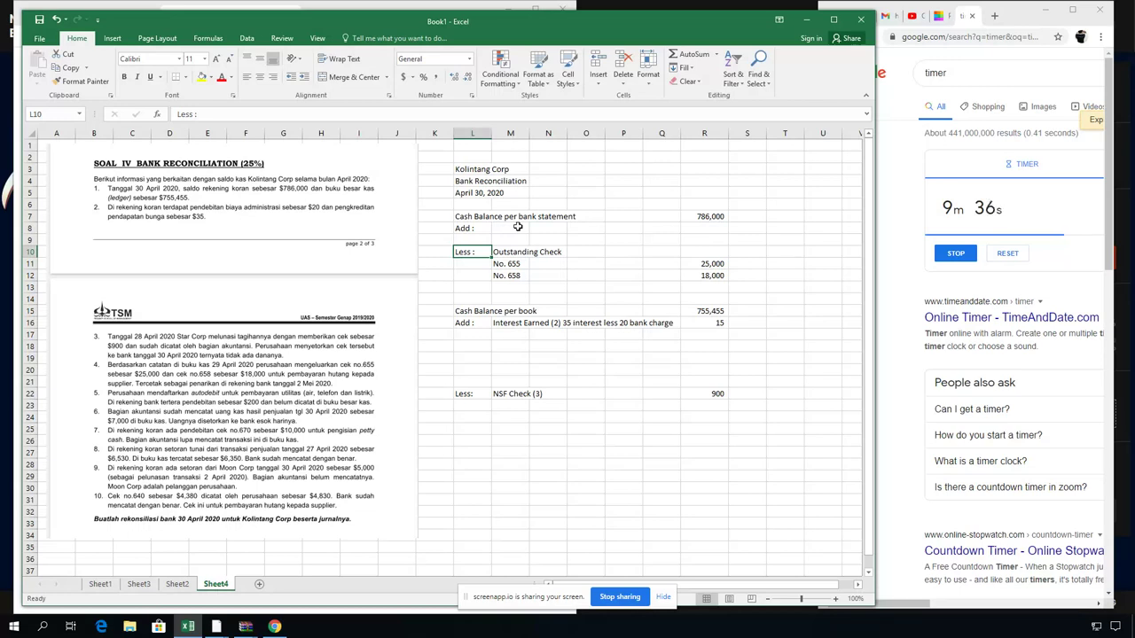
key("Down")
key("Down")
key("Down")
key("Down")
key("Down")
key("Down")
key("Down")
key("Down")
key("Down")
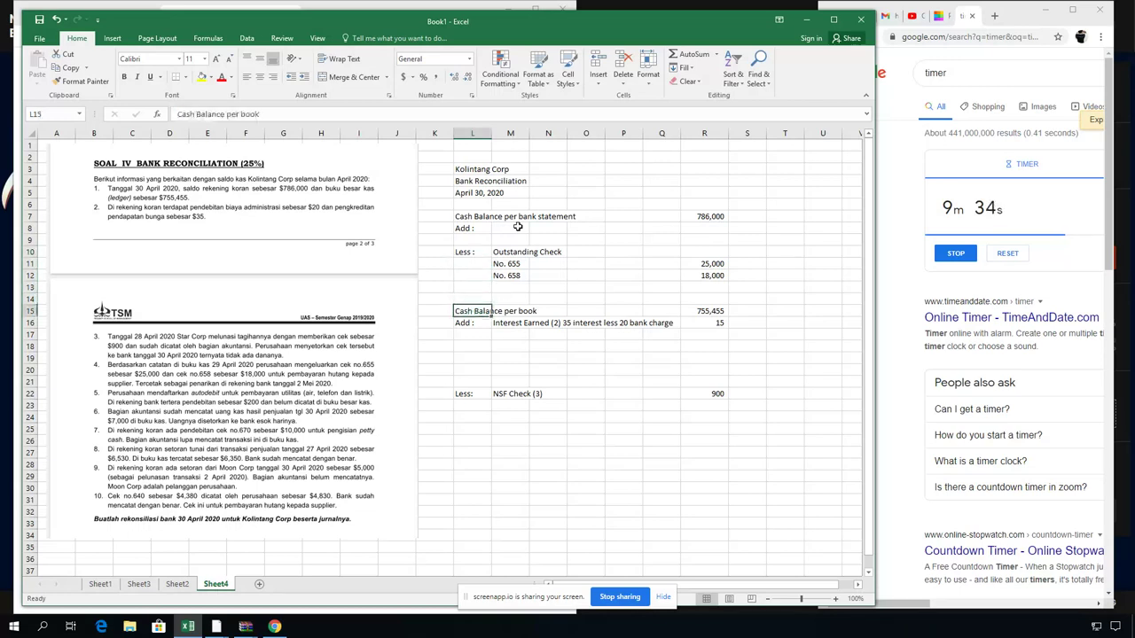
key("Down")
key("Down")
key("Down")
key("Down")
key("Right")
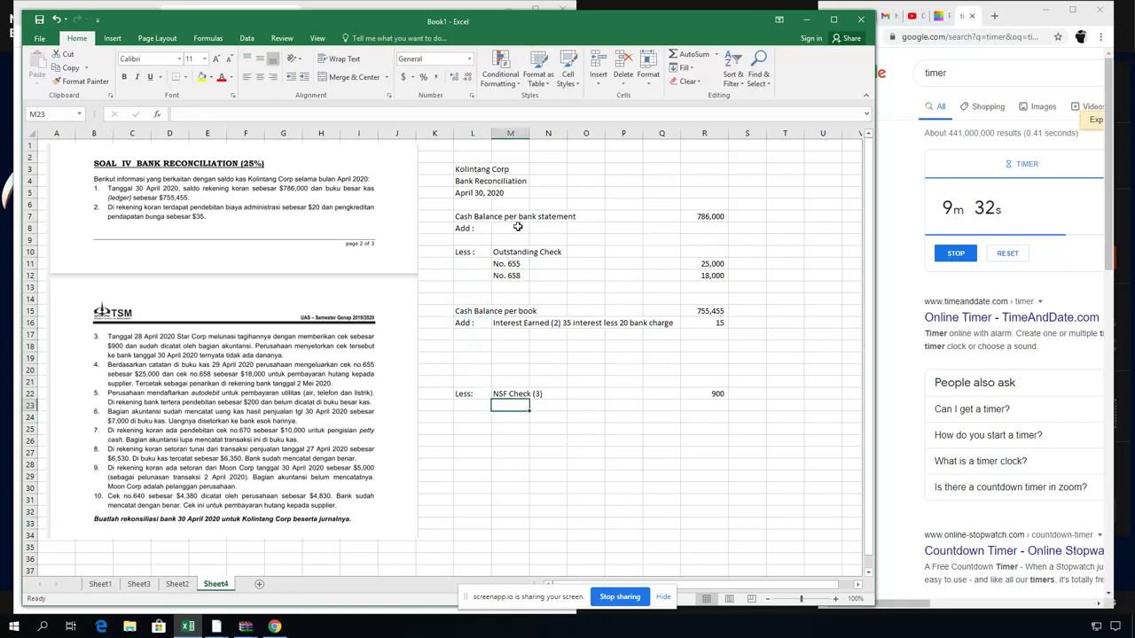
type("Utilitie")
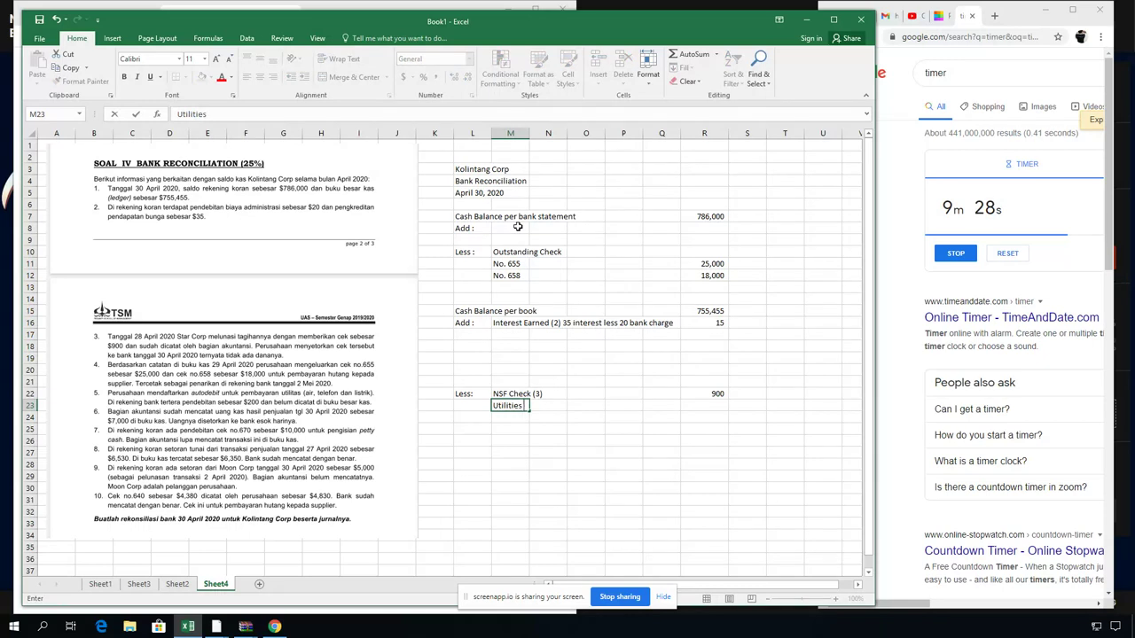
type("s Expenb")
key("BackSpace")
type("se (5)")
Enter 200 in R23 as the utilities expense amount.
key("Right")
key("Right")
key("Right")
key("Right")
key("Right")
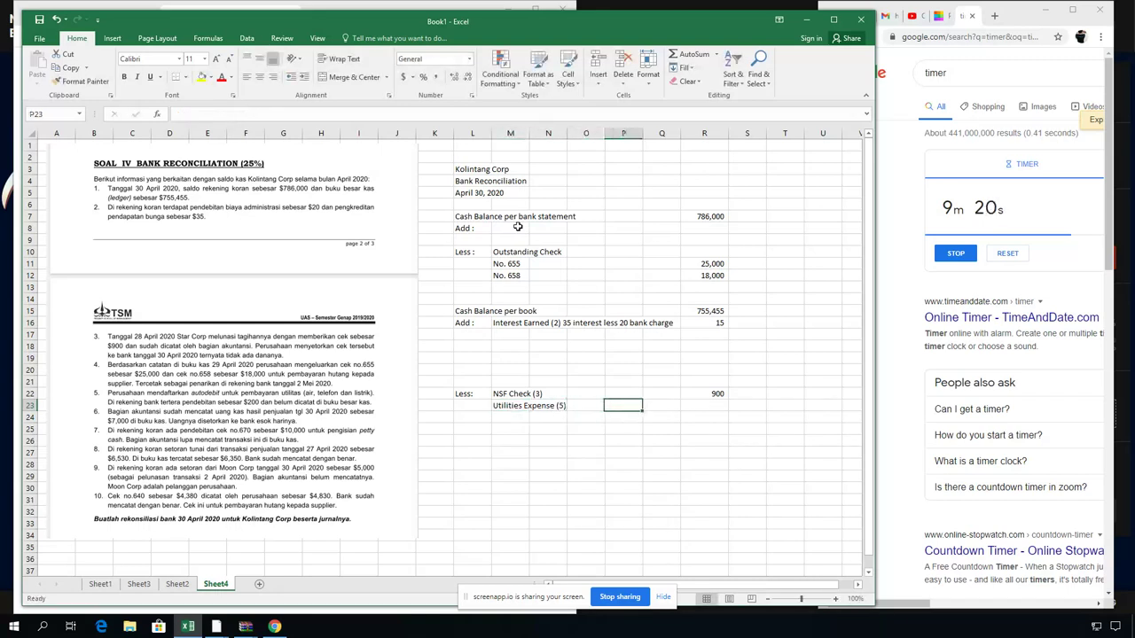
type("200")
key("Right")
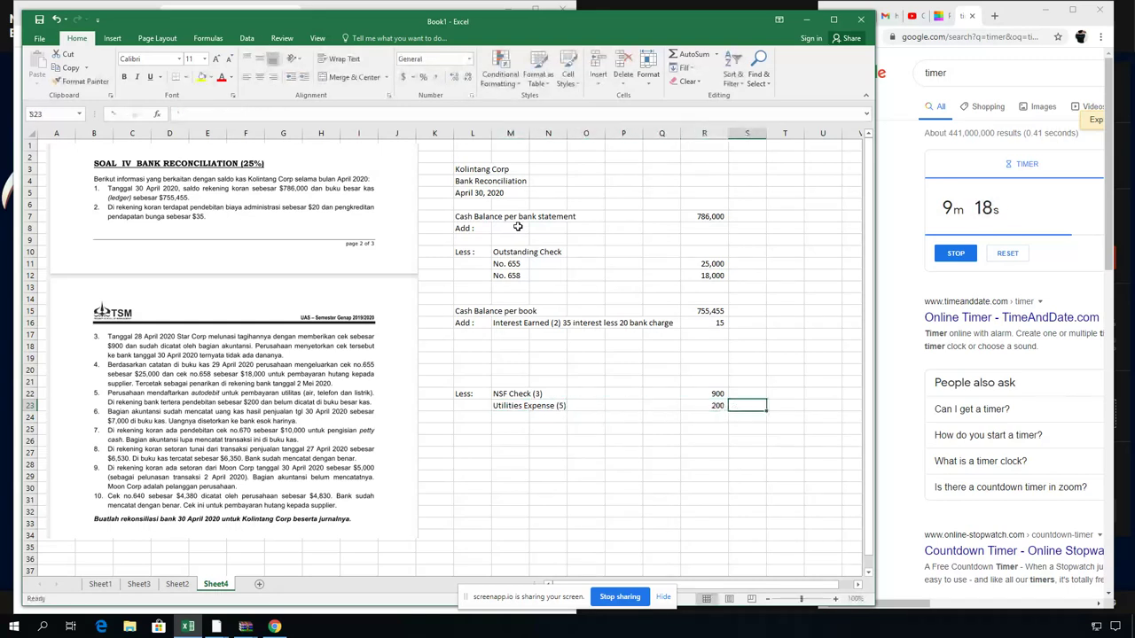
Append the item reference (4) to the Outstanding Check label in M10.
left_click(524, 244)
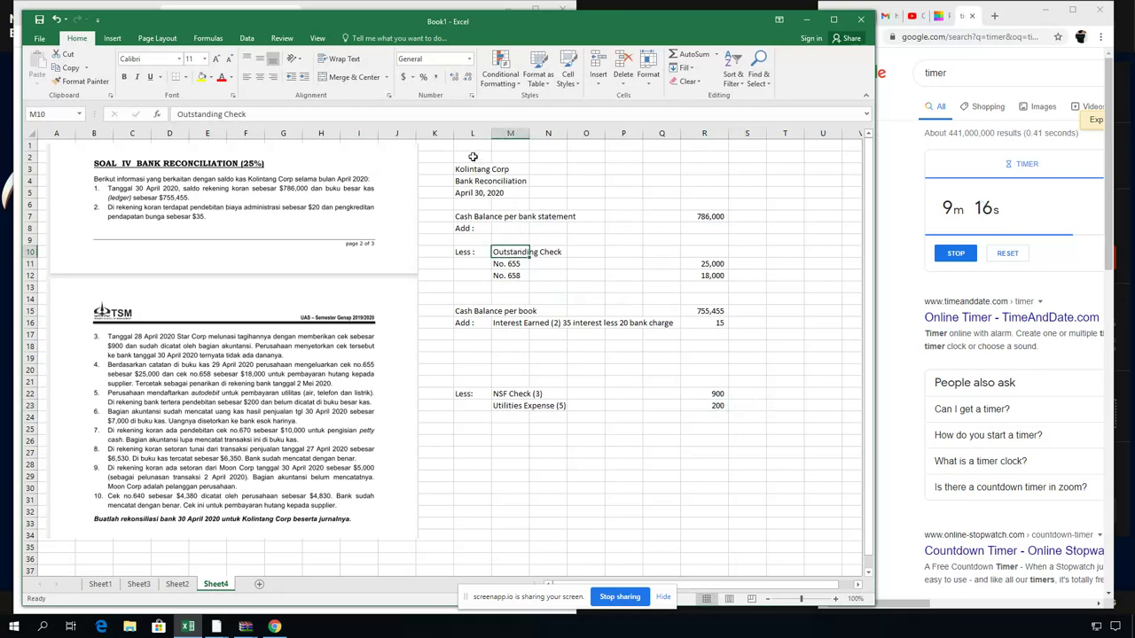
left_click(291, 113)
type("()40")
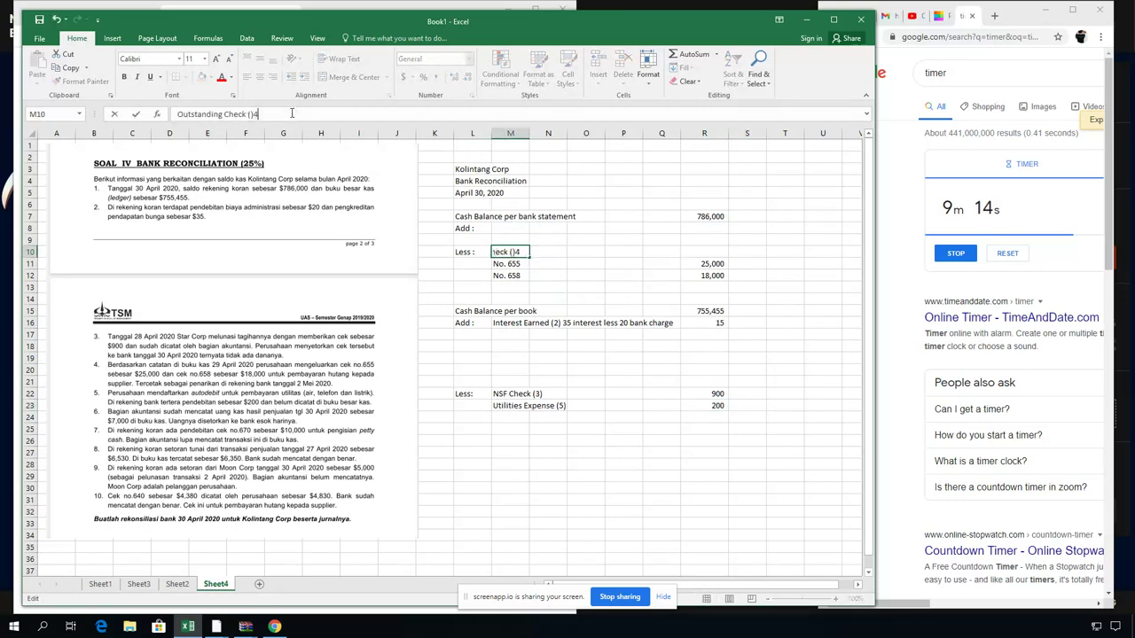
key("BackSpace")
key("BackSpace")
type("4)")
left_click(548, 450)
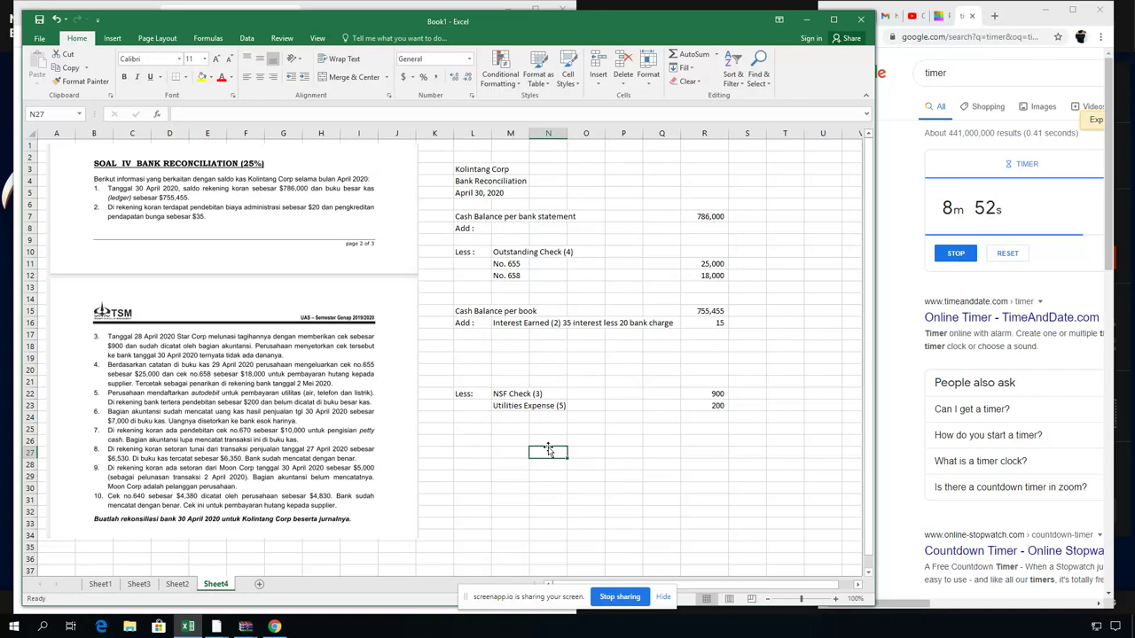
Enter Deposit in Transit (6) in M8 as an addition to the bank balance, with 7000 in R8.
left_click(511, 229)
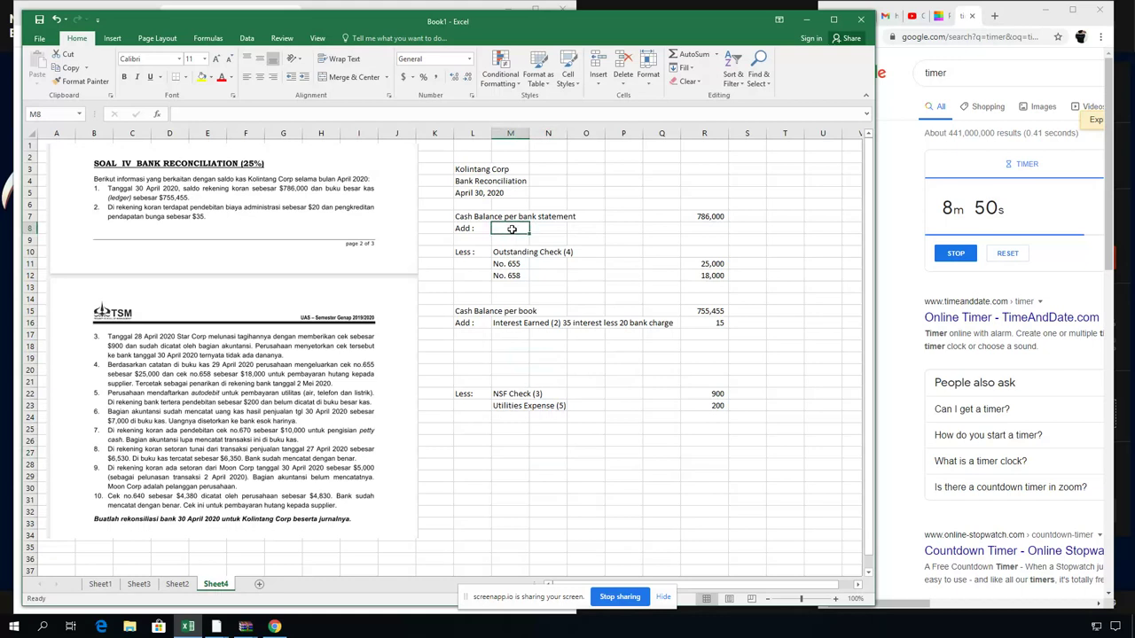
type("Deposit in Transit (")
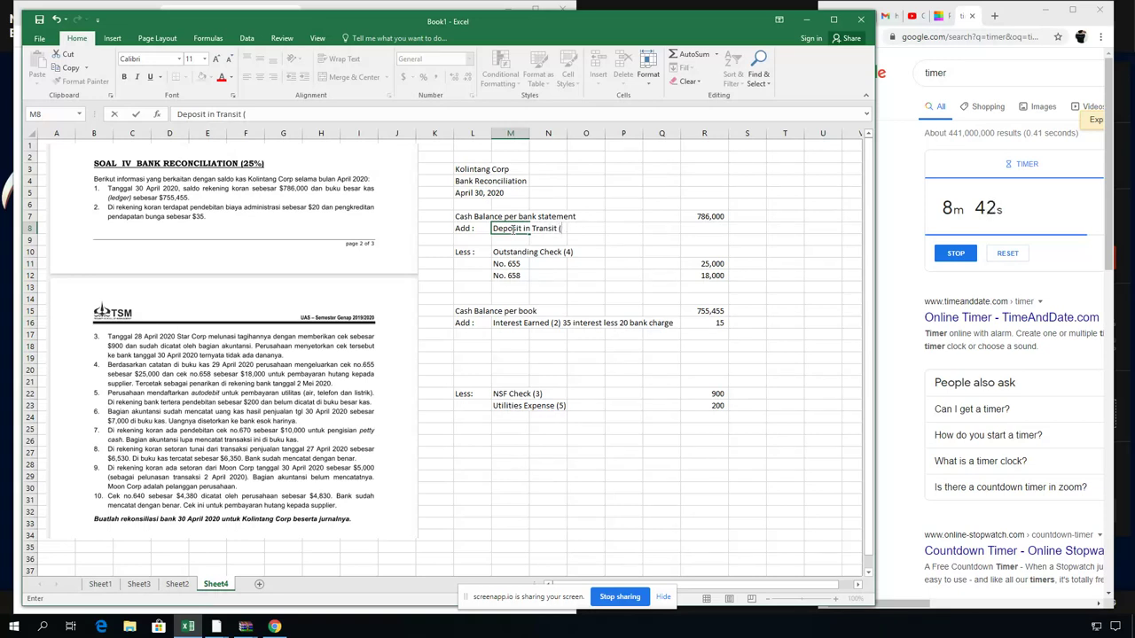
type("6)")
key("Tab")
key("Tab")
key("Tab")
key("Tab")
key("Tab")
type("700")
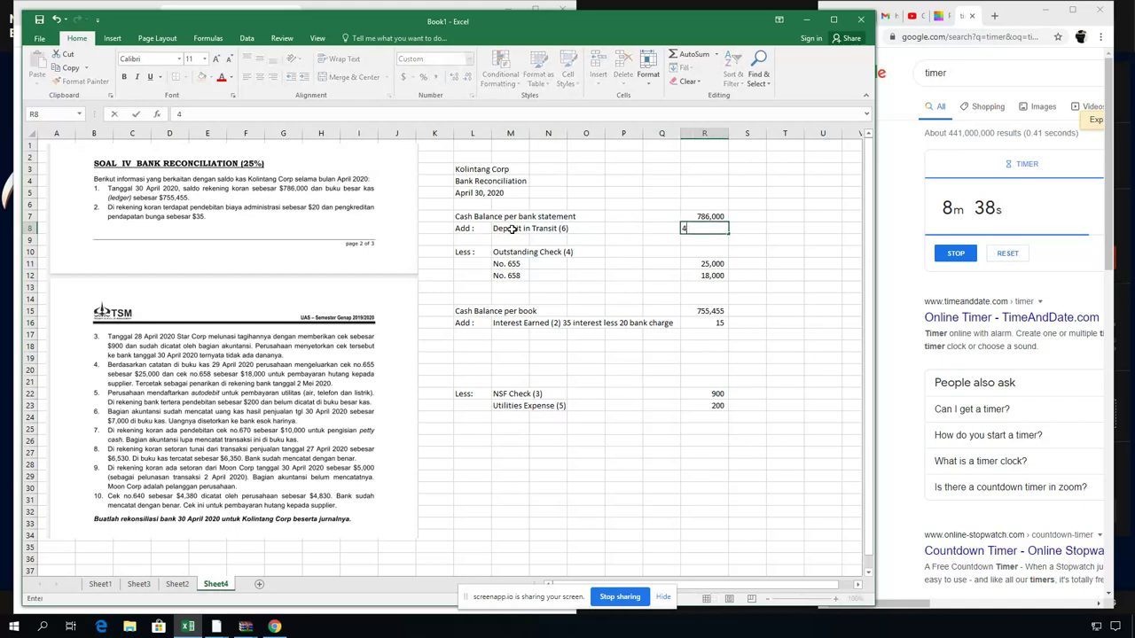
type("0")
key("Return")
Enter Recording error on record petty cash (7) in M24 as a deduction from the book balance.
key("Return")
key("Return")
key("Return")
key("Return")
key("Return")
key("Return")
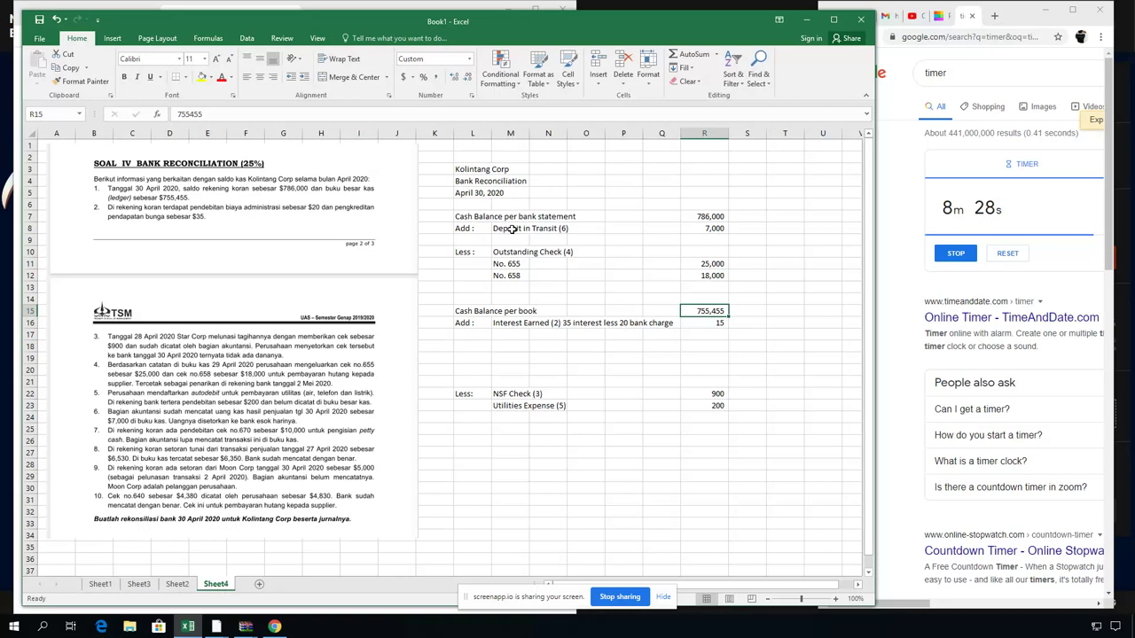
key("Down")
key("Down")
key("Down")
key("Down")
key("Down")
key("Down")
key("Down")
key("Down")
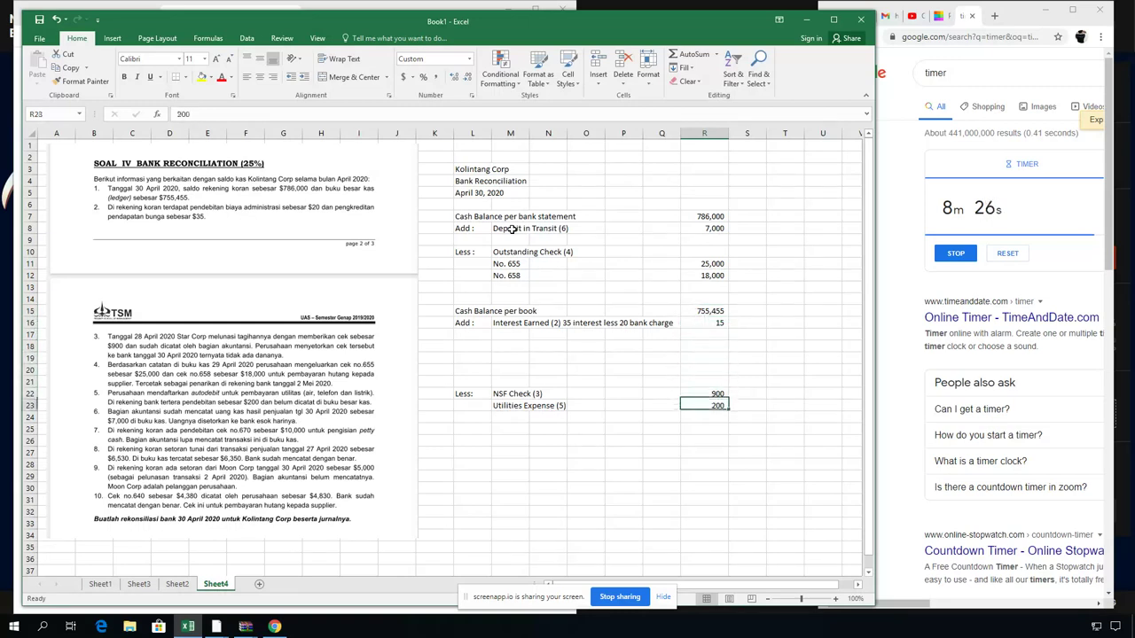
key("Down")
key("Left")
key("Left")
key("Left")
key("Left")
key("Left")
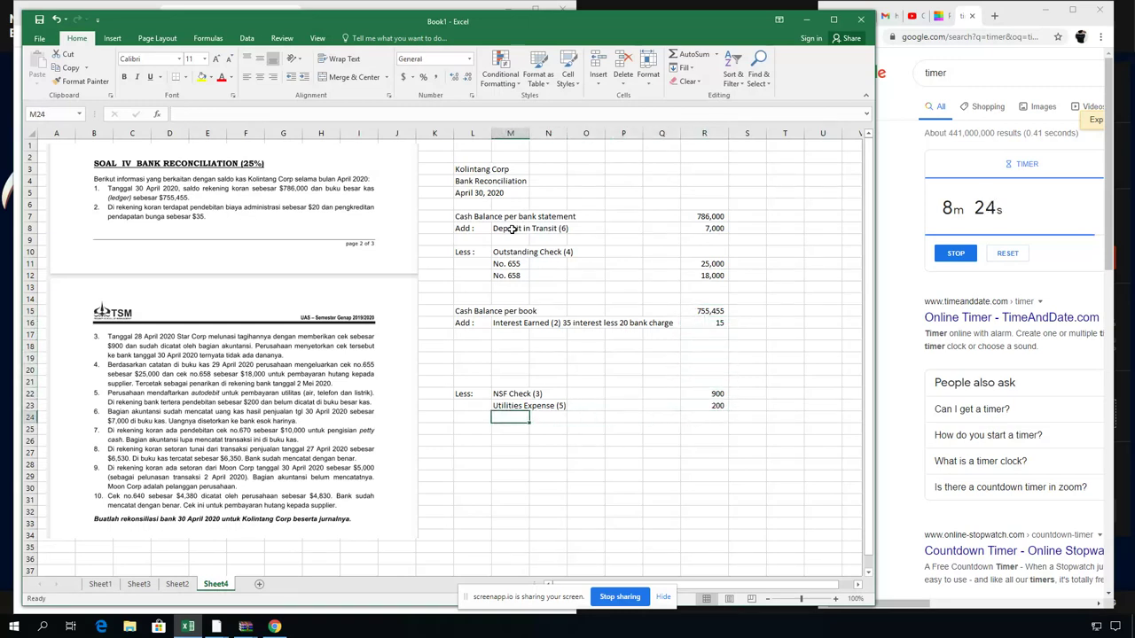
type("Recording error")
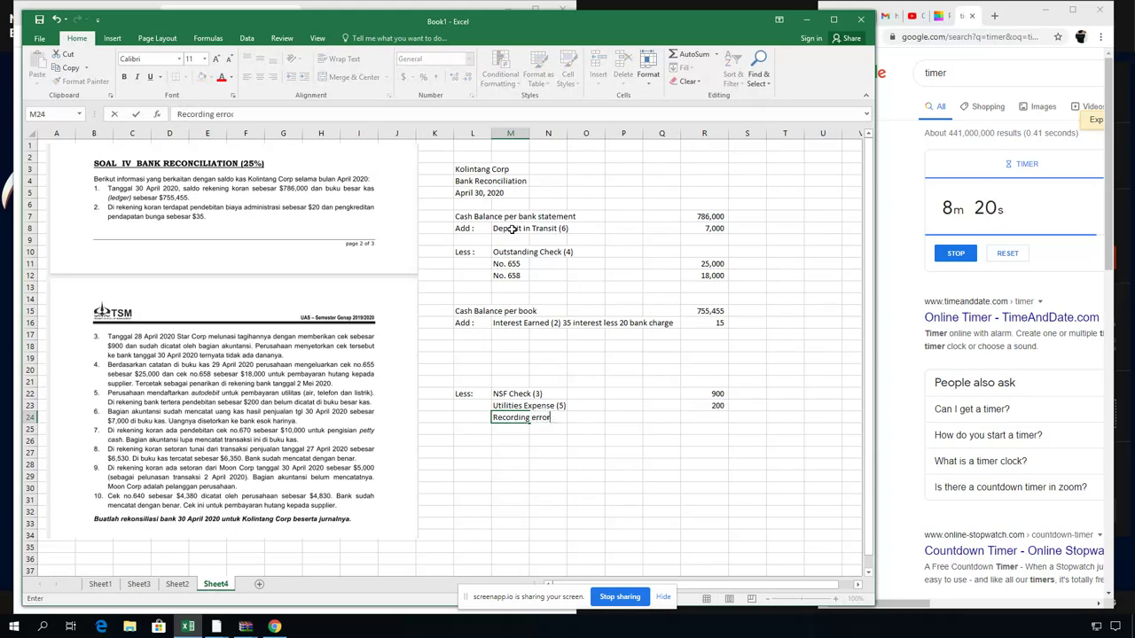
type(" on reci")
key("BackSpace")
type("ord ")
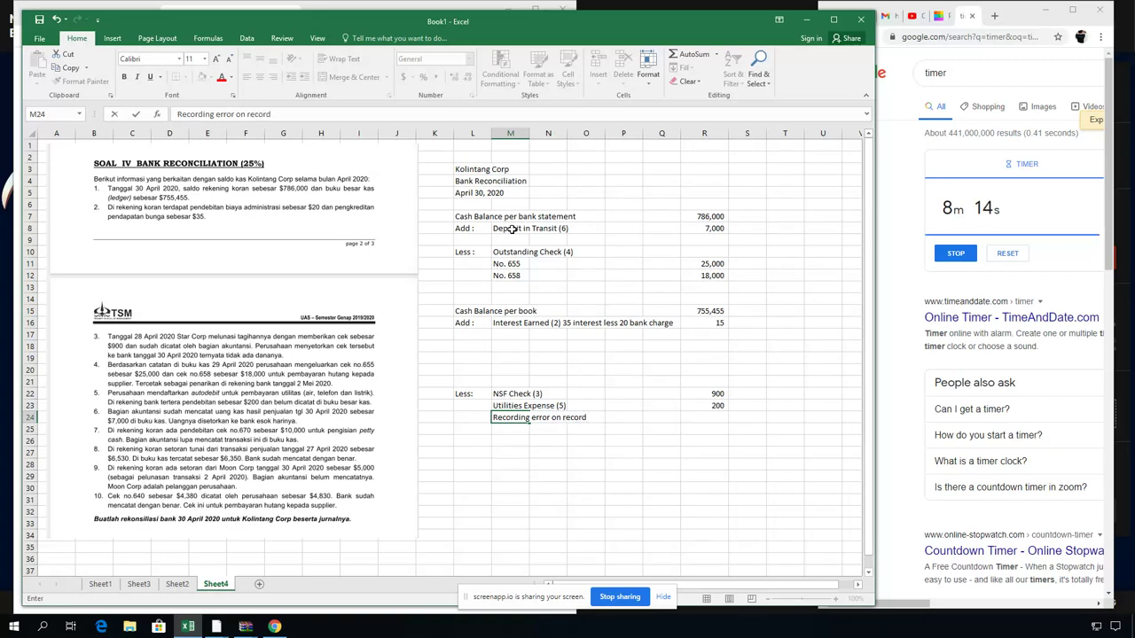
type("petty cash (7)")
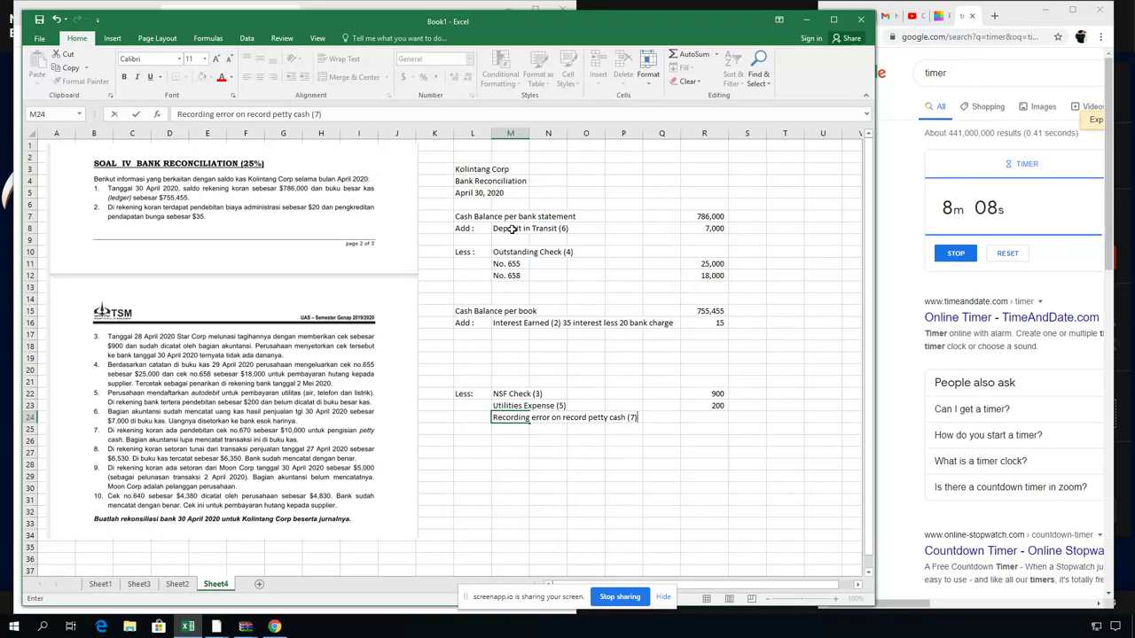
Enter 10000 in R24 as the amount of the petty cash recording error.
key("Tab")
key("Tab")
key("Tab")
key("Tab")
key("Tab")
type("10,00")
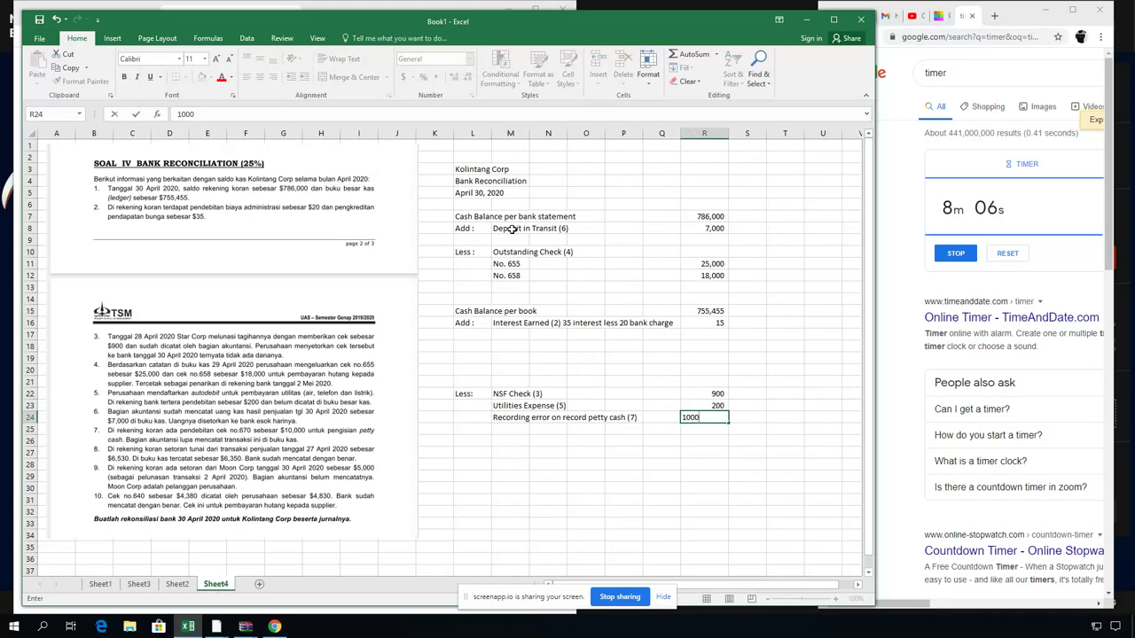
type("0")
key("Return")
key("Left")
key("Left")
key("Left")
key("Left")
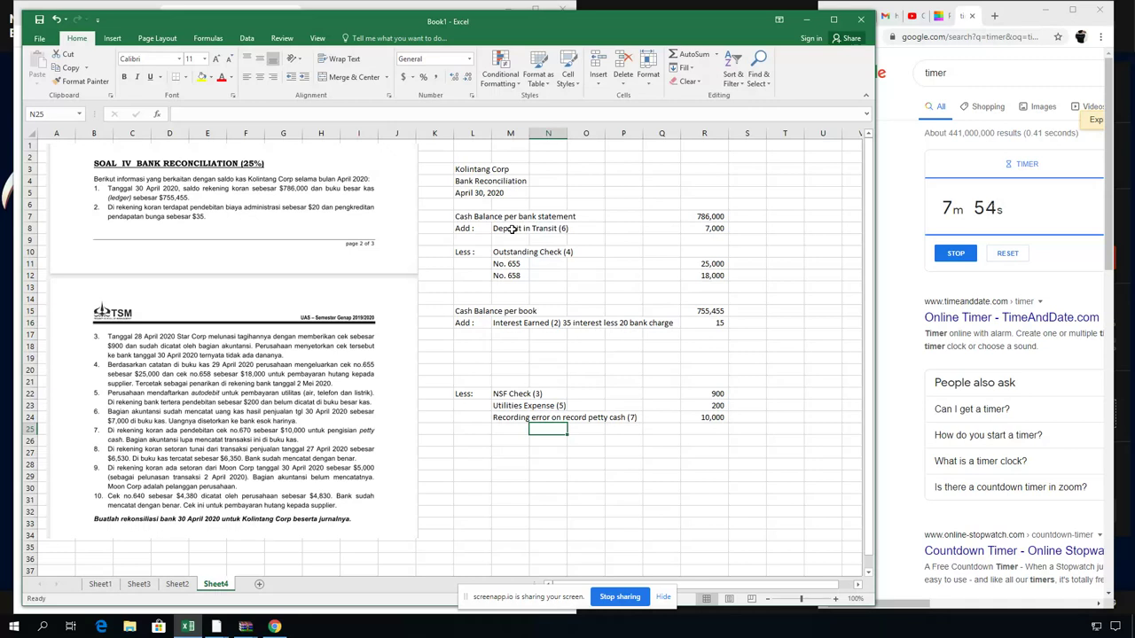
Enter the item 8 deposit amounts beside the reconciliation, with 6530 in T20 and 6350 in T21.
key("Right")
key("Right")
key("Right")
key("Right")
key("Up")
key("Up")
key("Up")
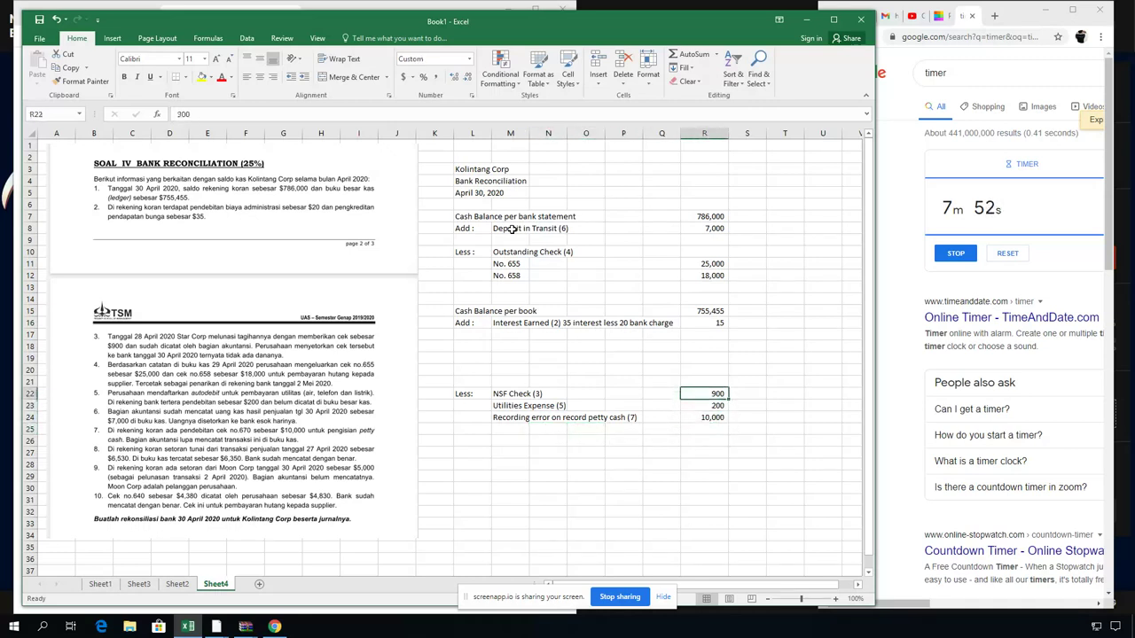
key("Up")
key("Right")
key("Up")
key("Right")
type("65.30")
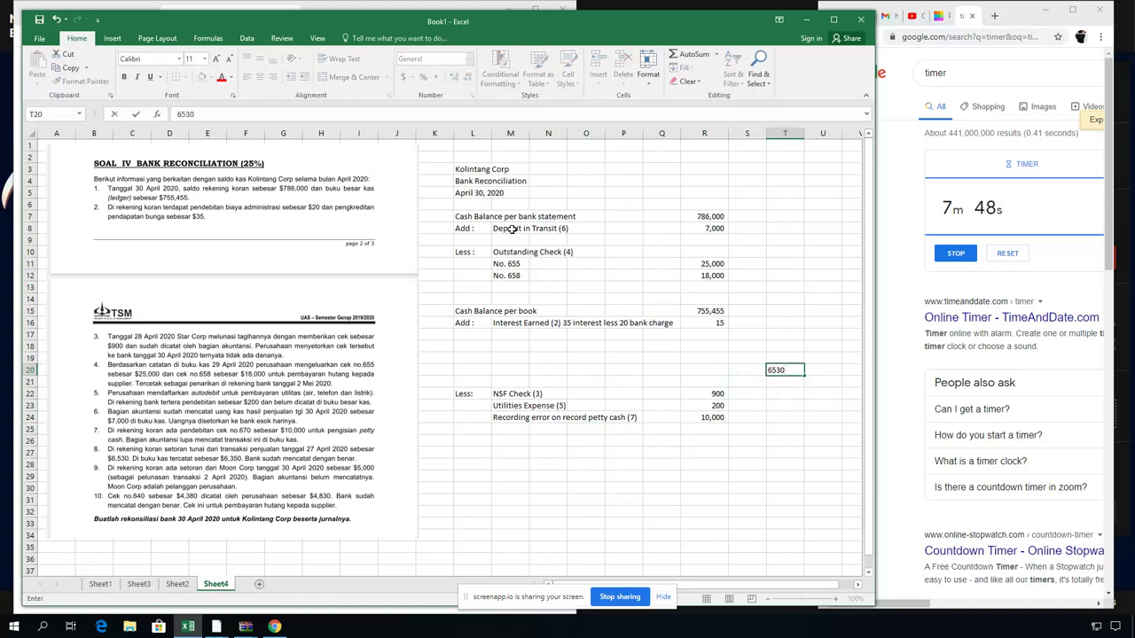
key("Return")
type("6350")
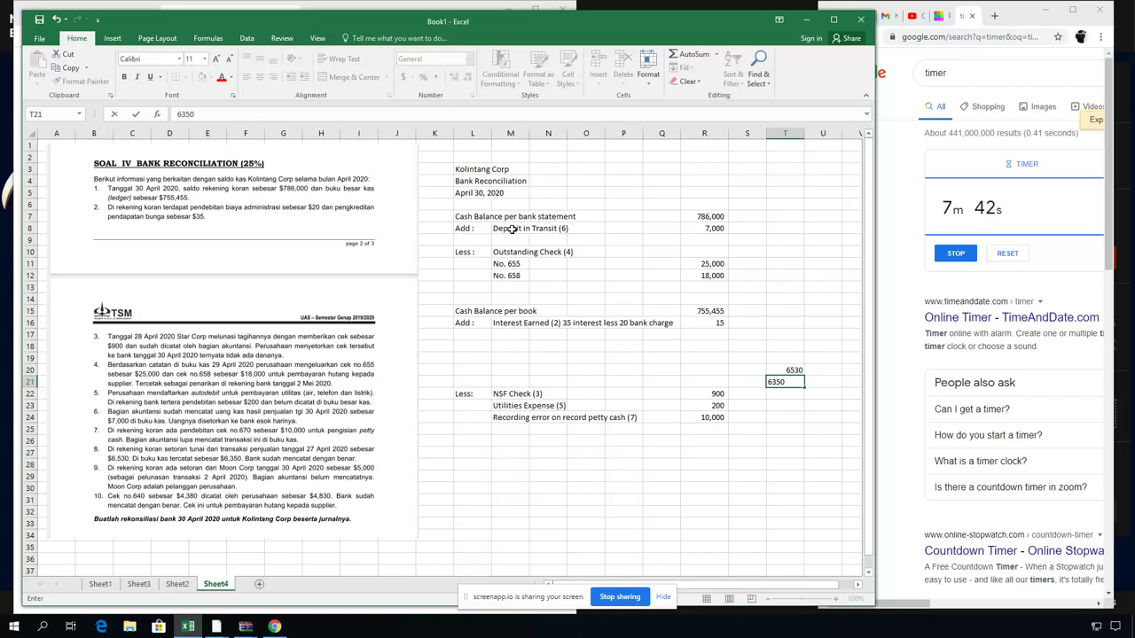
key("Return")
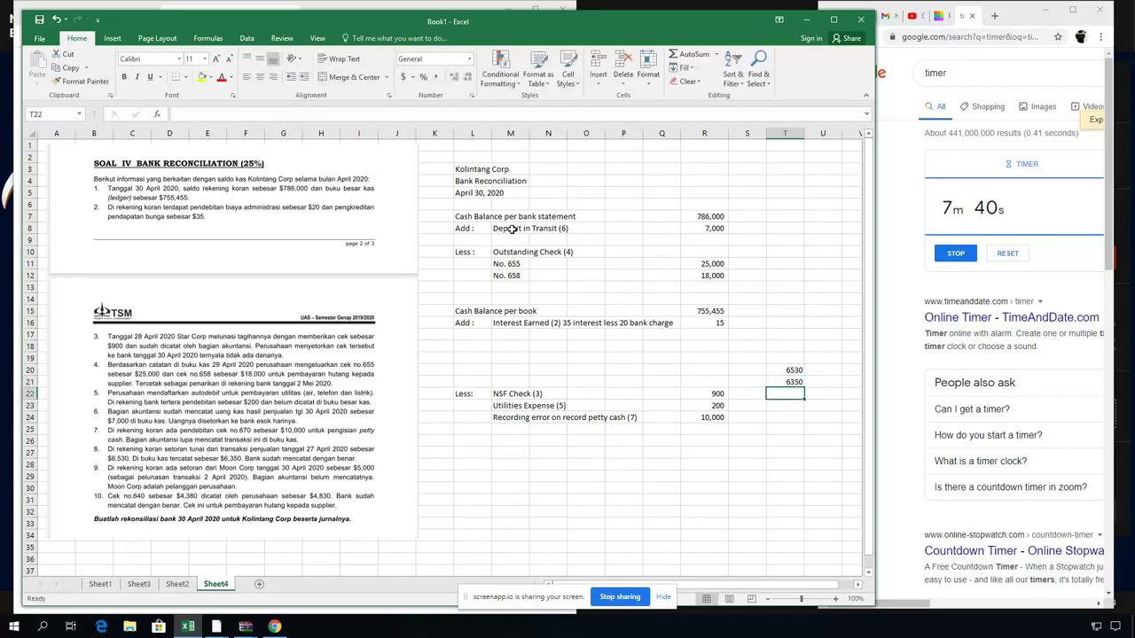
Calculate the difference between the two deposit amounts in T22 with the formula =T20-T21.
type("=")
key("Up")
key("Up")
type("-")
key("Up")
key("Return")
key("Up")
key("Up")
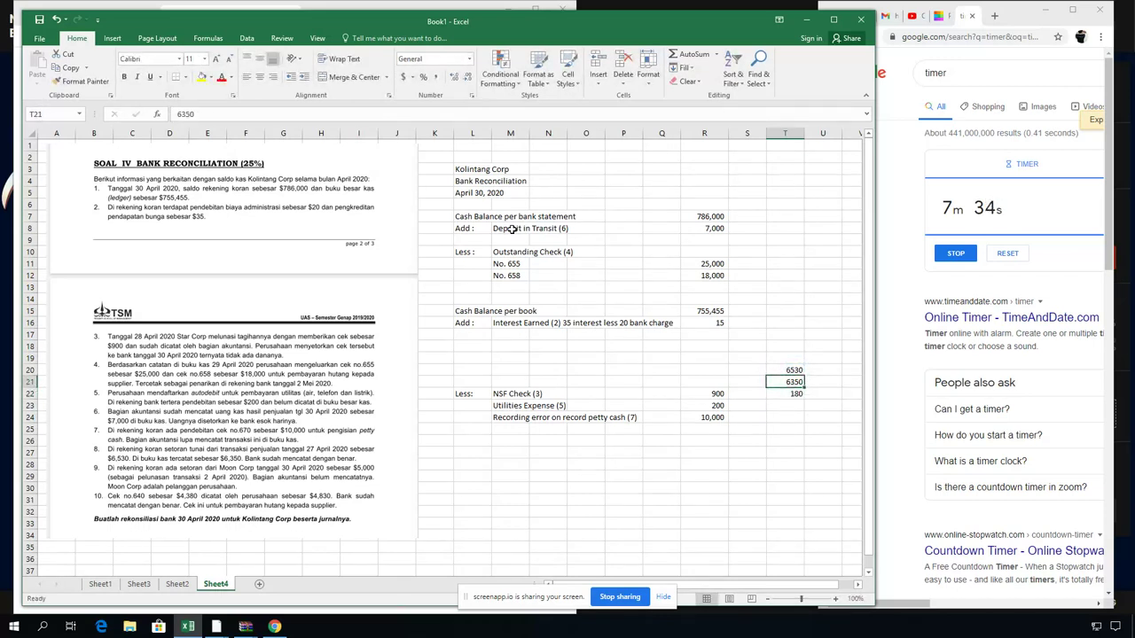
key("Up")
key("Down")
key("Down")
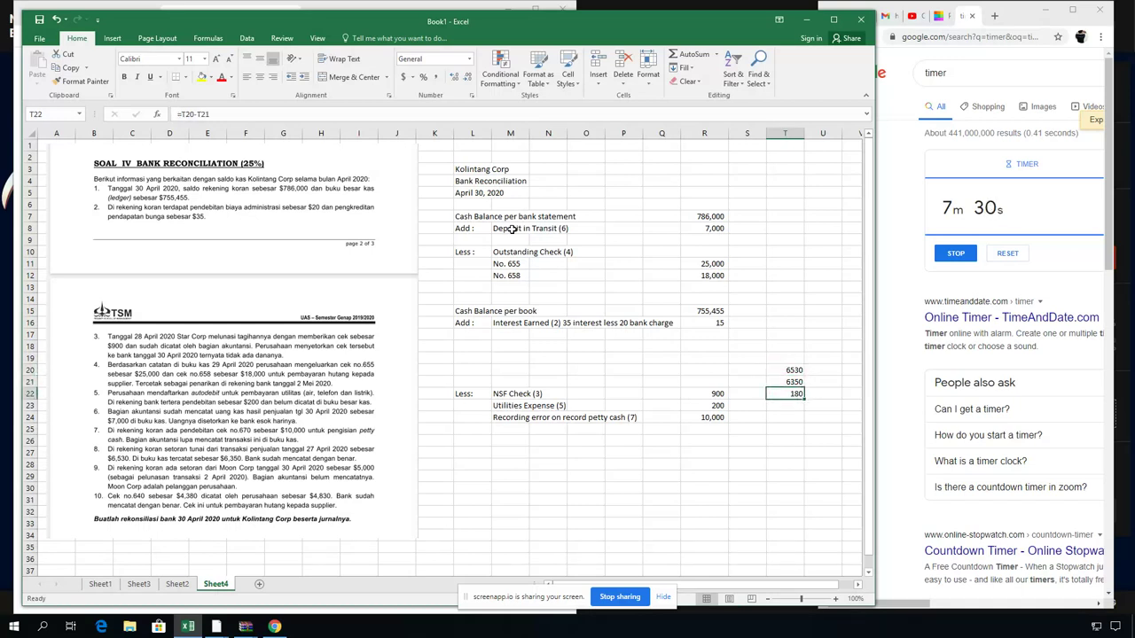
Enter Recording Error (8) in M17 as an addition to the book balance.
key("Up")
key("Up")
key("Up")
key("Up")
key("Up")
key("Left")
key("Left")
key("Left")
key("Left")
key("Left")
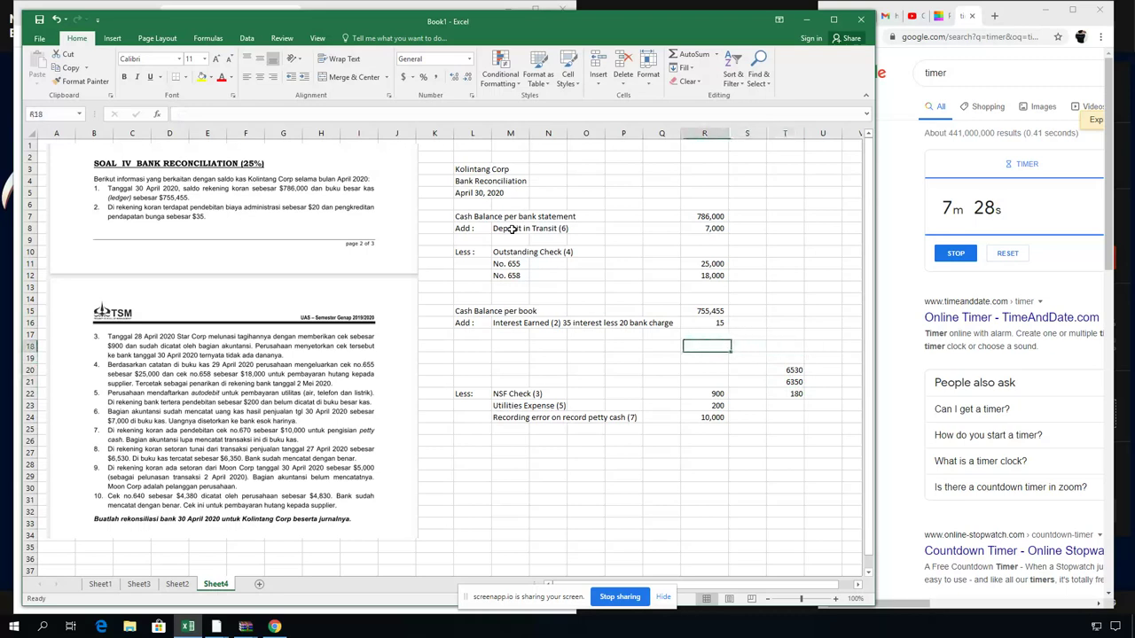
key("Left")
key("Left")
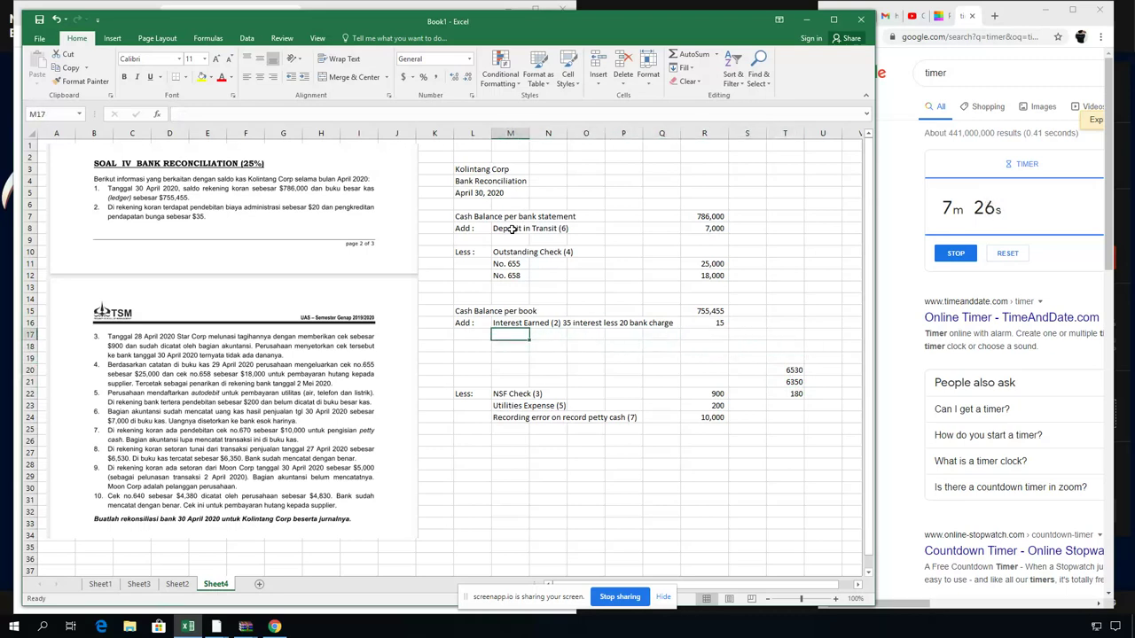
type("Recording EWr")
key("BackSpace")
key("BackSpace")
type("rror (8)")
Enter 180 in R17 as the amount of recording error (8).
key("Right")
key("Right")
key("Right")
key("Right")
key("Right")
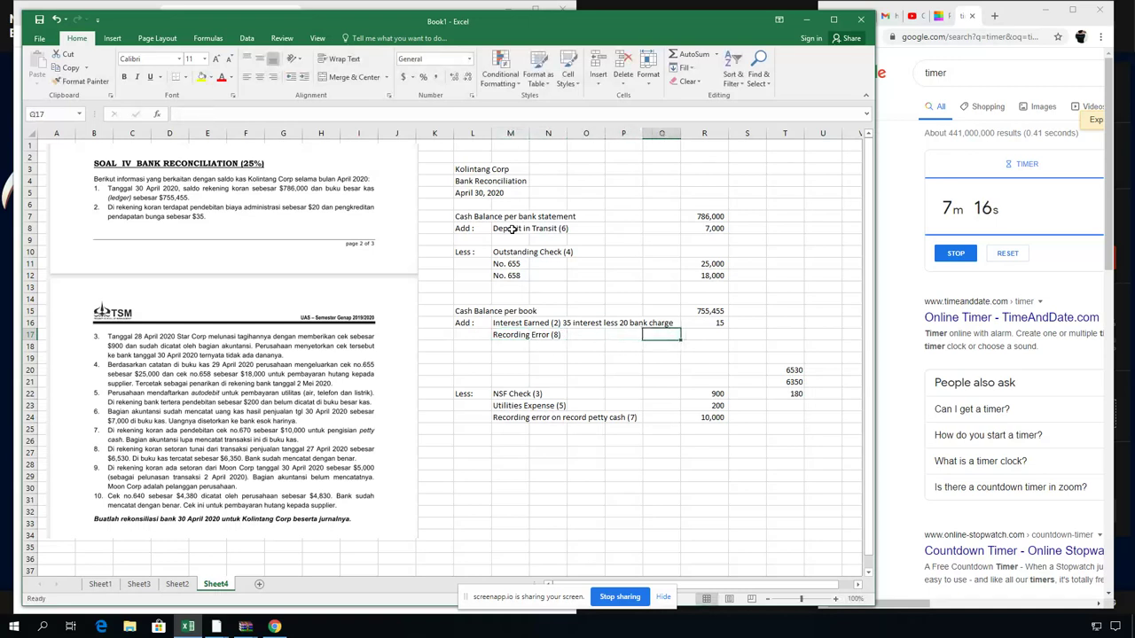
type("180")
key("Return")
Enter Collection of Account Receivable in M18 as another addition to the book balance.
key("Left")
key("Left")
key("Left")
key("Left")
key("Left")
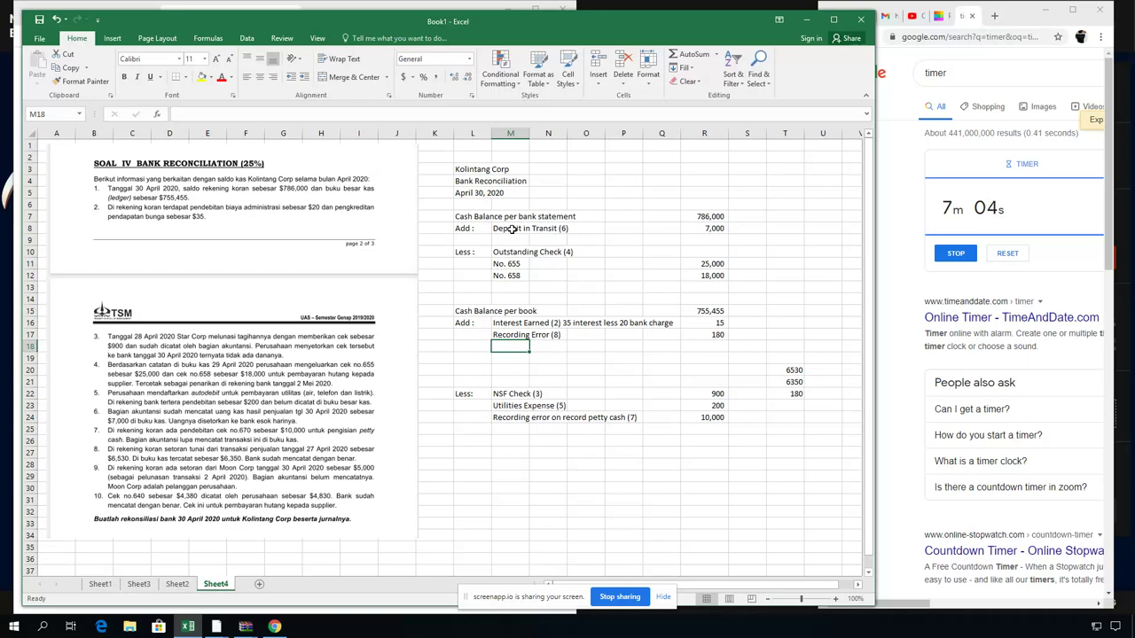
type("Co")
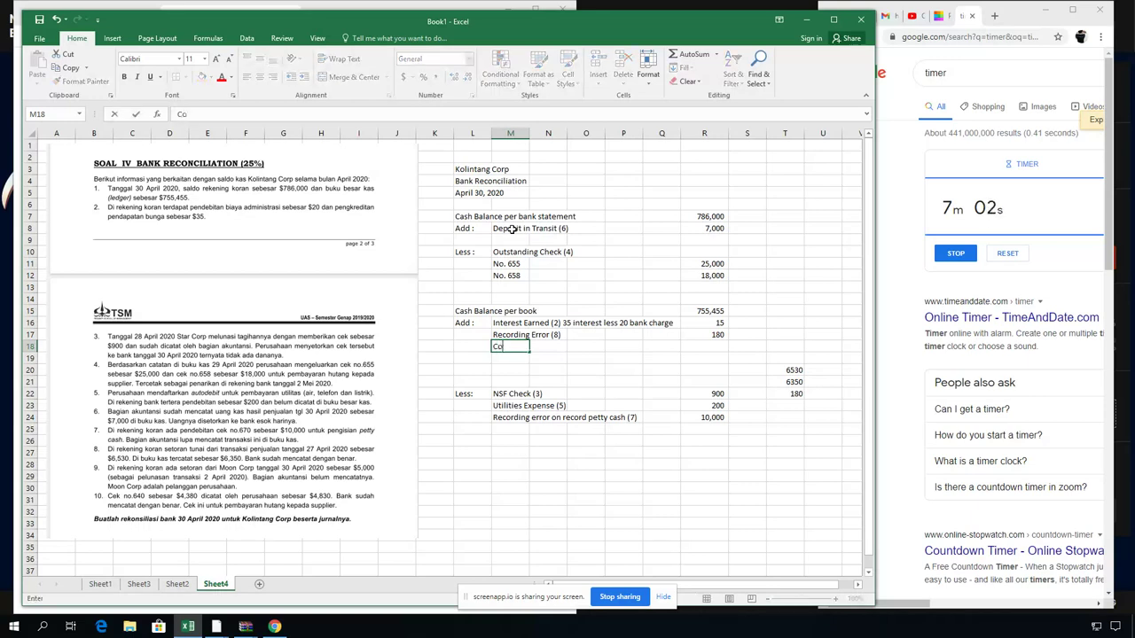
type("llection of Account Receivable")
Enter 50,000 in R18 as the amount of the receivable collection.
key("Right")
key("Right")
key("Right")
key("Right")
key("Right")
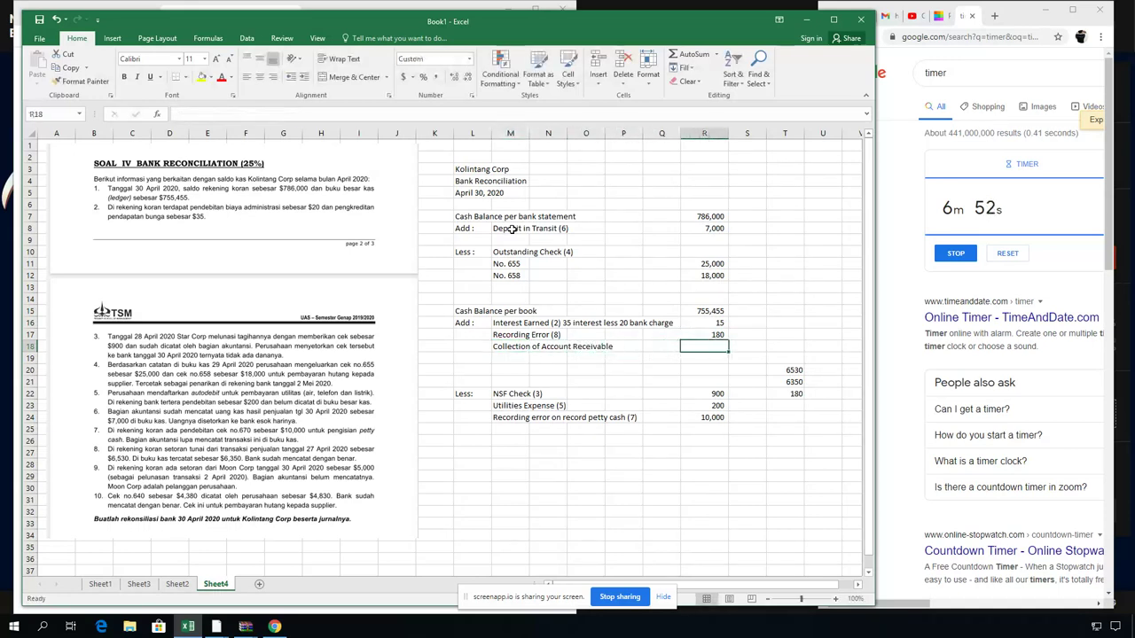
type("50,000")
key("Right")
Append the item reference (9) to the Collection of Account Receivable label in M18.
key("Down")
key("Left")
key("Left")
key("Left")
key("Left")
key("Left")
key("Left")
key("Up")
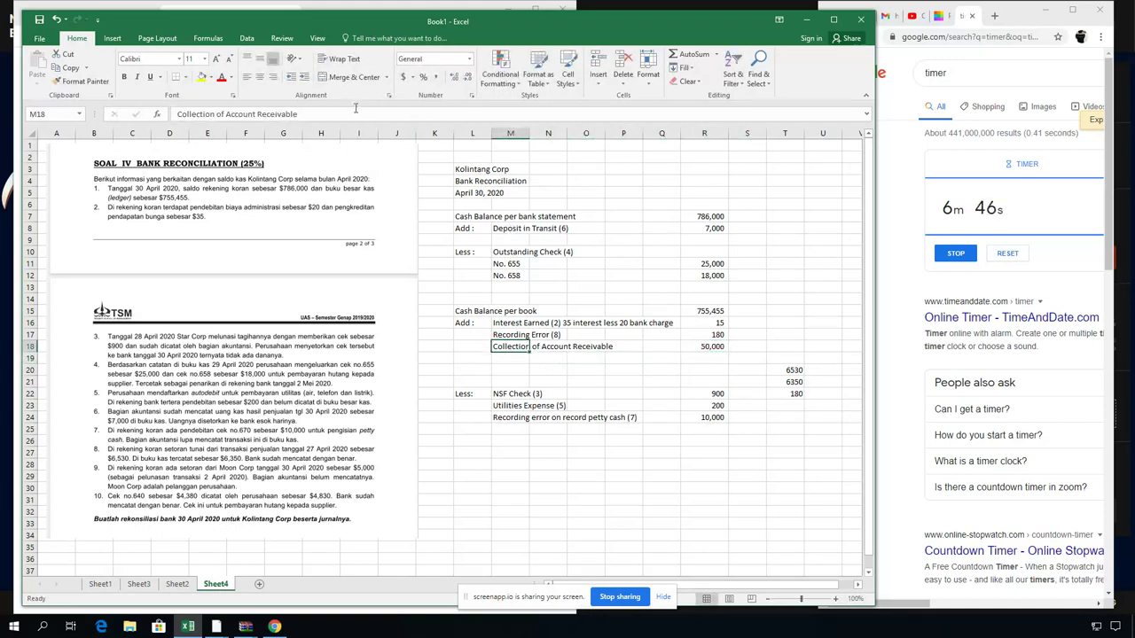
left_click(353, 113)
type("9(0")
key("BackSpace")
key("BackSpace")
key("BackSpace")
type("9")
key("BackSpace")
type("(9")
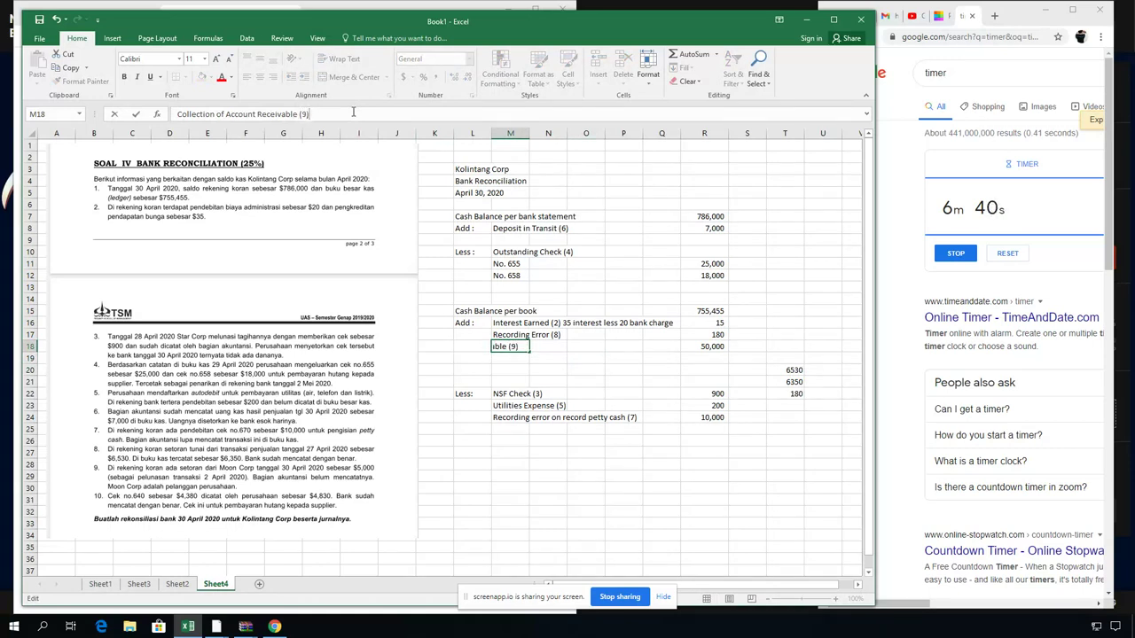
left_click(518, 363)
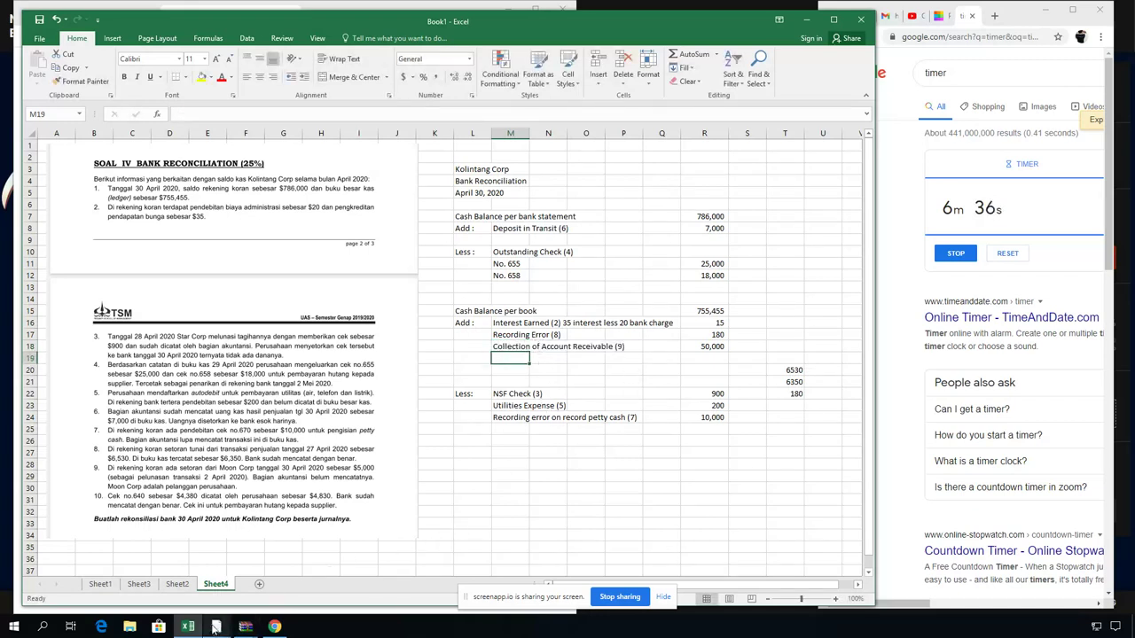
mouse_move(216, 627)
left_click(196, 597)
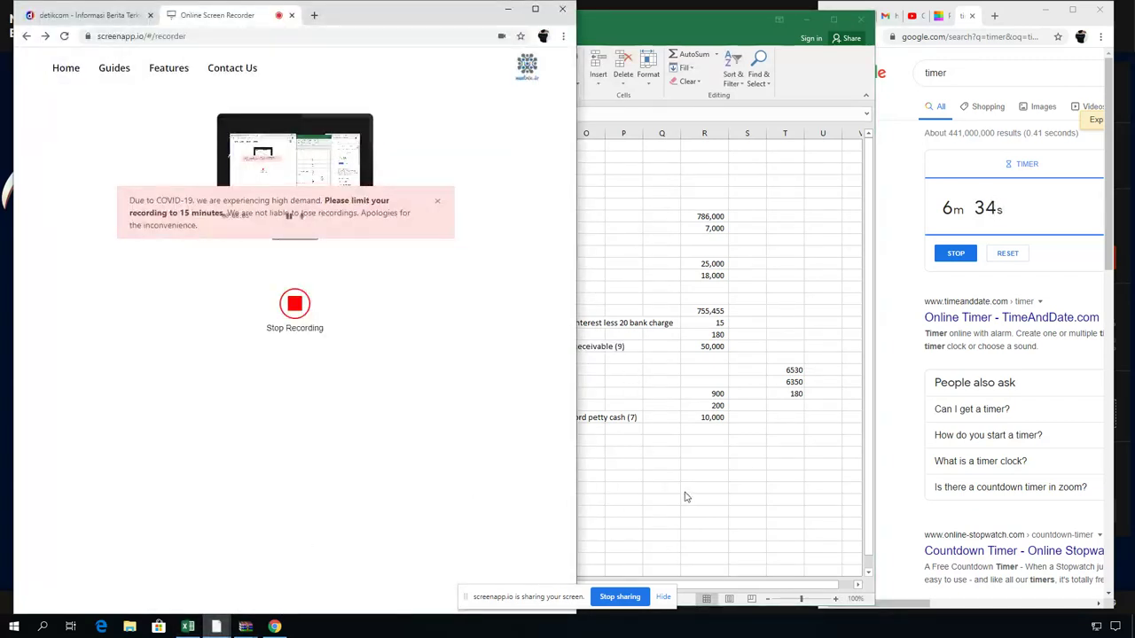
key("alt+Tab")
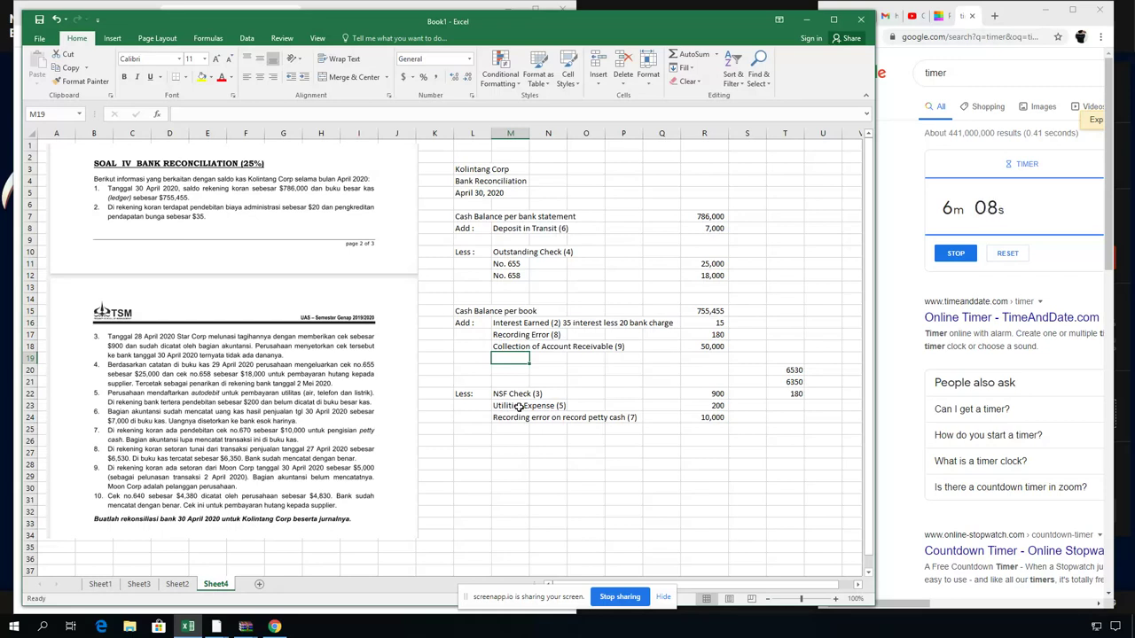
Replace the side calculation's amounts with those of check no. 640, entering 4830 in T20 and 4380 in T21.
key("Right")
key("Right")
key("Right")
key("Right")
key("Right")
key("Right")
key("Right")
key("Down")
key("F2")
key("BackSpace")
key("BackSpace")
key("BackSpace")
key("BackSpace")
type("4830")
key("Return")
type("4")
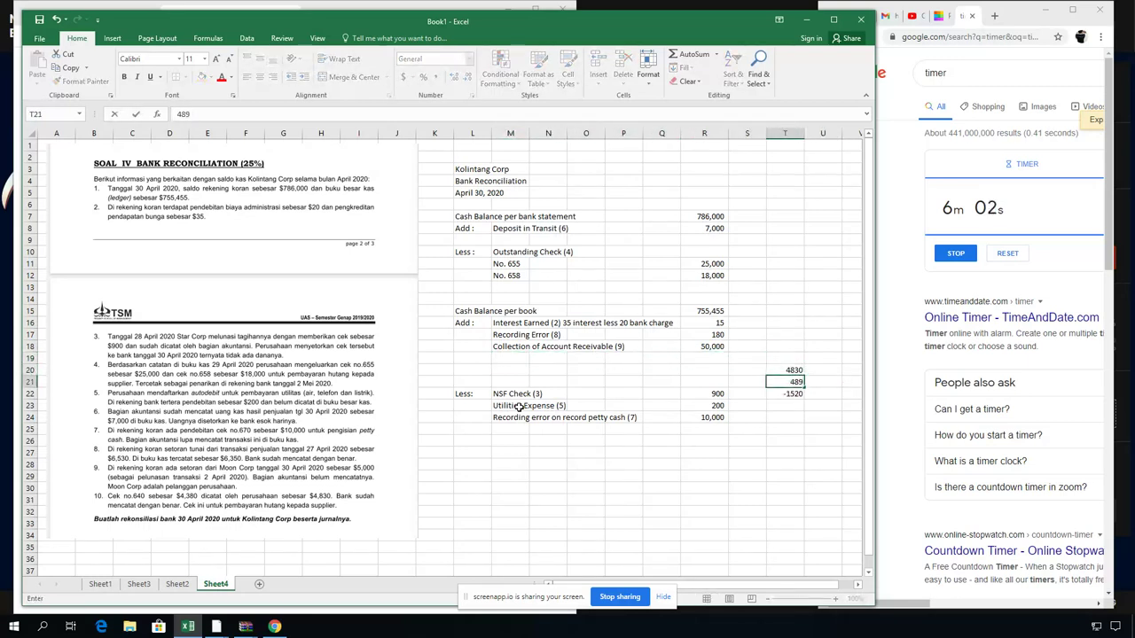
type("380")
key("Return")
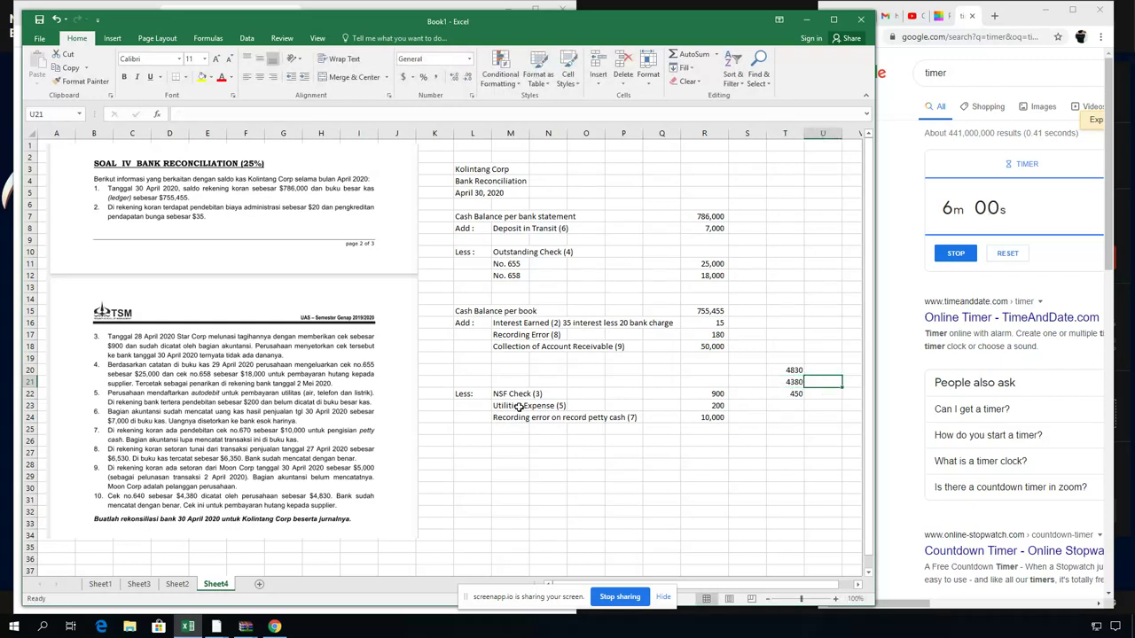
Enter Recording Error (10) in M19 as an addition to the book balance.
key("Up")
key("Up")
key("Up")
key("Left")
key("Left")
key("Left")
key("Left")
key("Left")
key("Left")
key("Left")
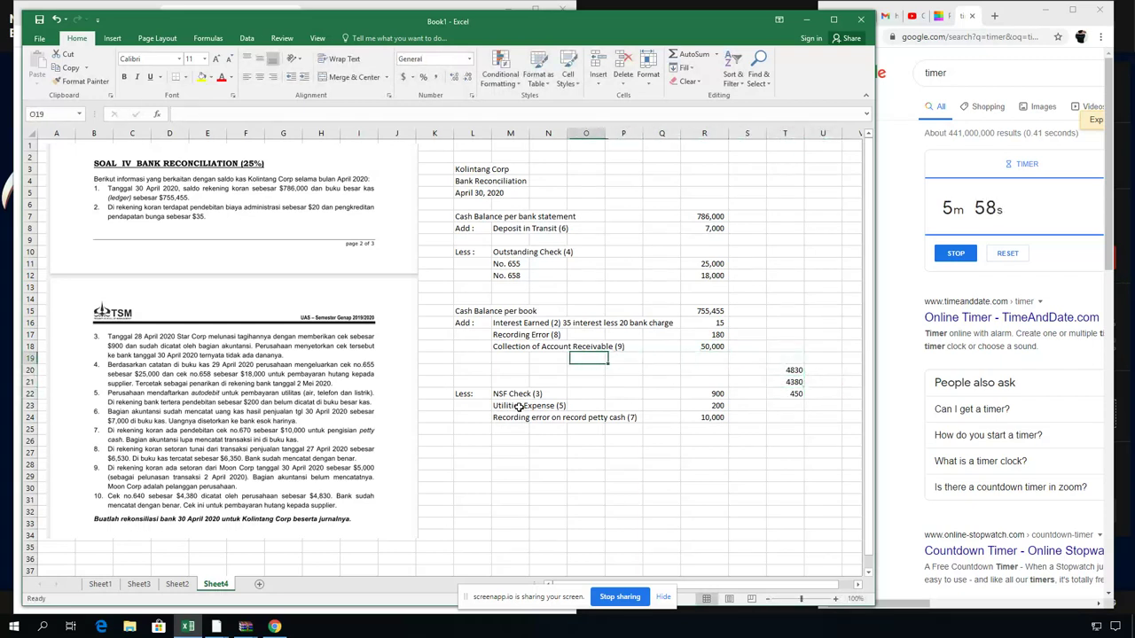
type("Recording Error (8)")
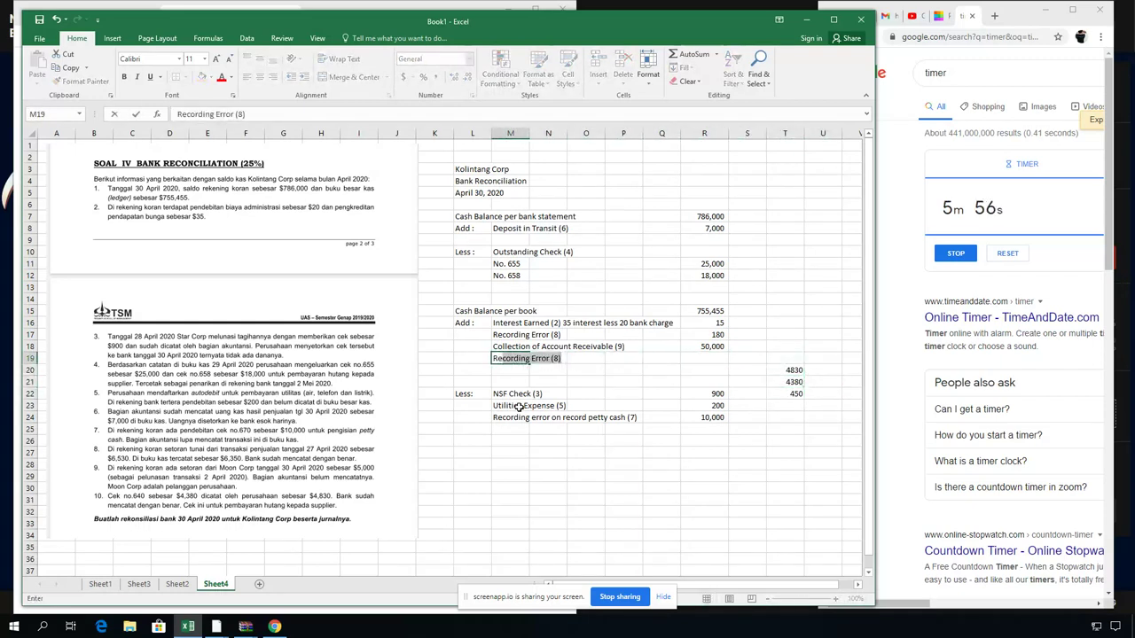
left_click(264, 119)
key("BackSpace")
type("10")
Enter 450 in R19 as the amount of recording error (10).
key("Tab")
key("Tab")
key("Tab")
key("Tab")
key("Tab")
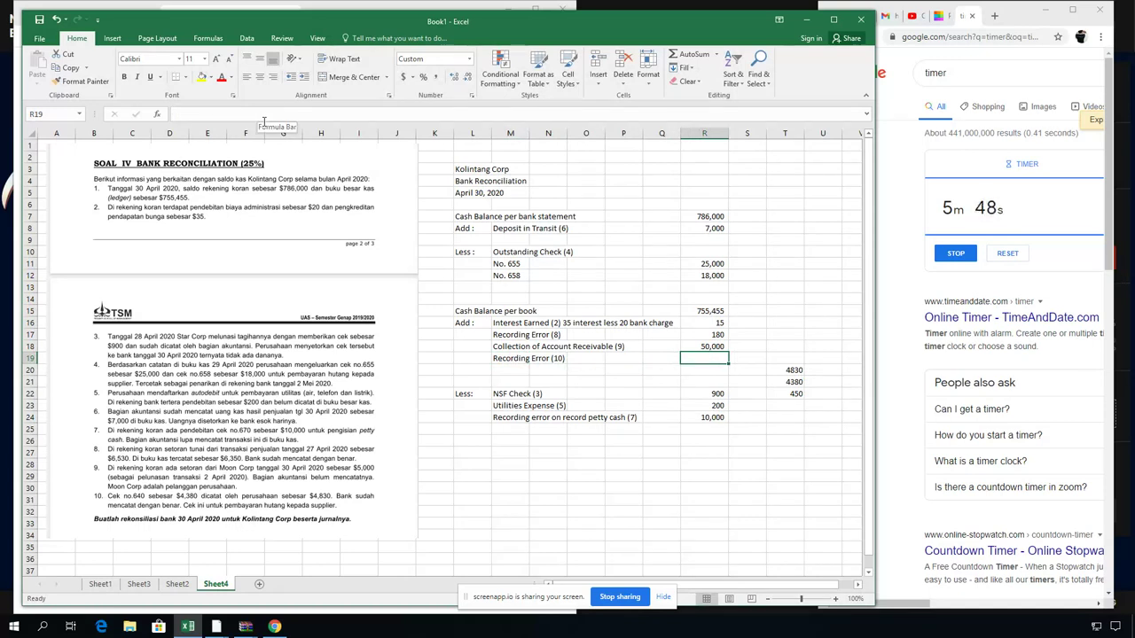
type("450")
key("Tab")
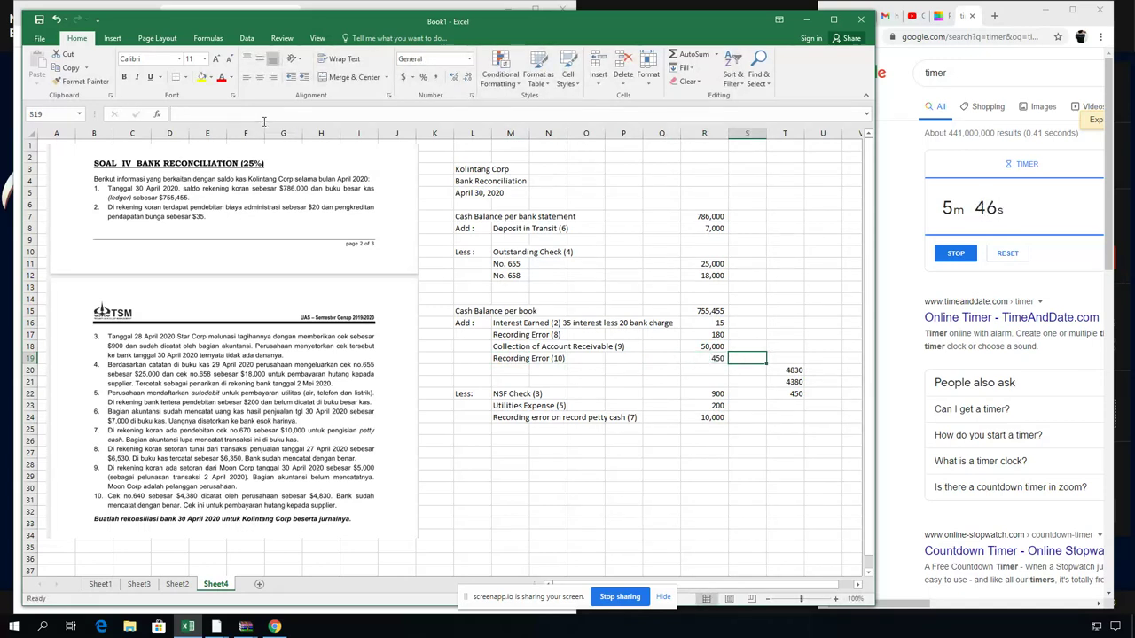
Clear the side calculation for check no. 640 from cells T20 to T22.
key("Right")
key("Down")
key("Delete")
key("Down")
key("Delete")
key("Down")
key("Delete")
Enter the label Adjusted Balance per bank in L13, below the outstanding checks.
key("Up")
key("Down")
key("Down")
key("Up")
key("Up")
key("Up")
key("Up")
key("Up")
key("Up")
key("Up")
key("Left")
key("Left")
key("Up")
key("Up")
key("Up")
key("Left")
key("Left")
key("Left")
key("Left")
key("Left")
key("Left")
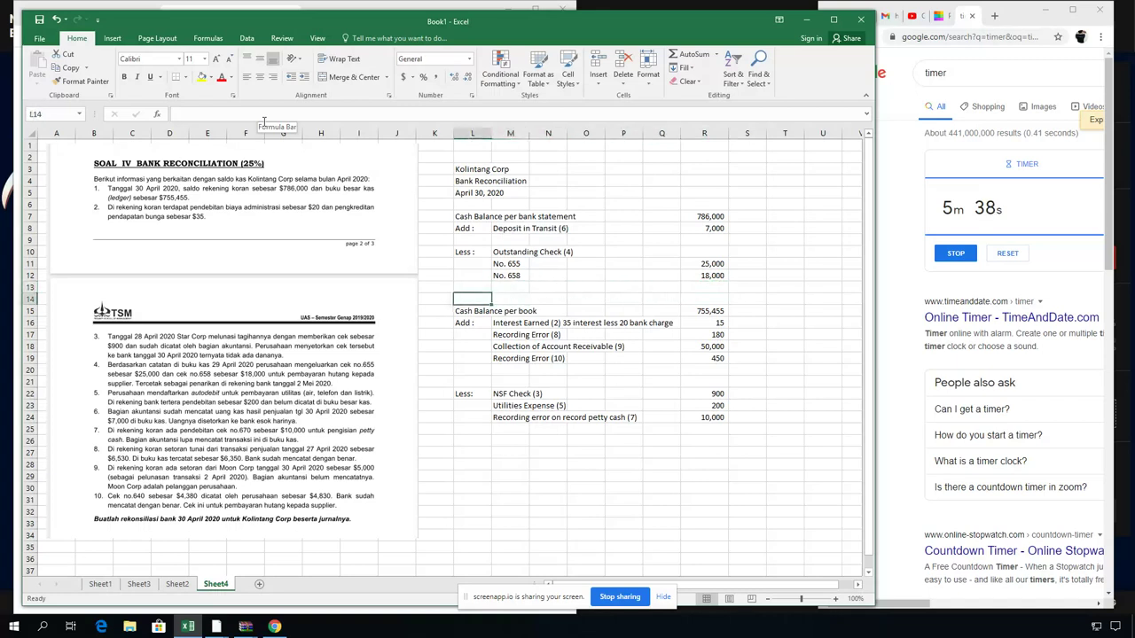
type("Adjusted Ba;a")
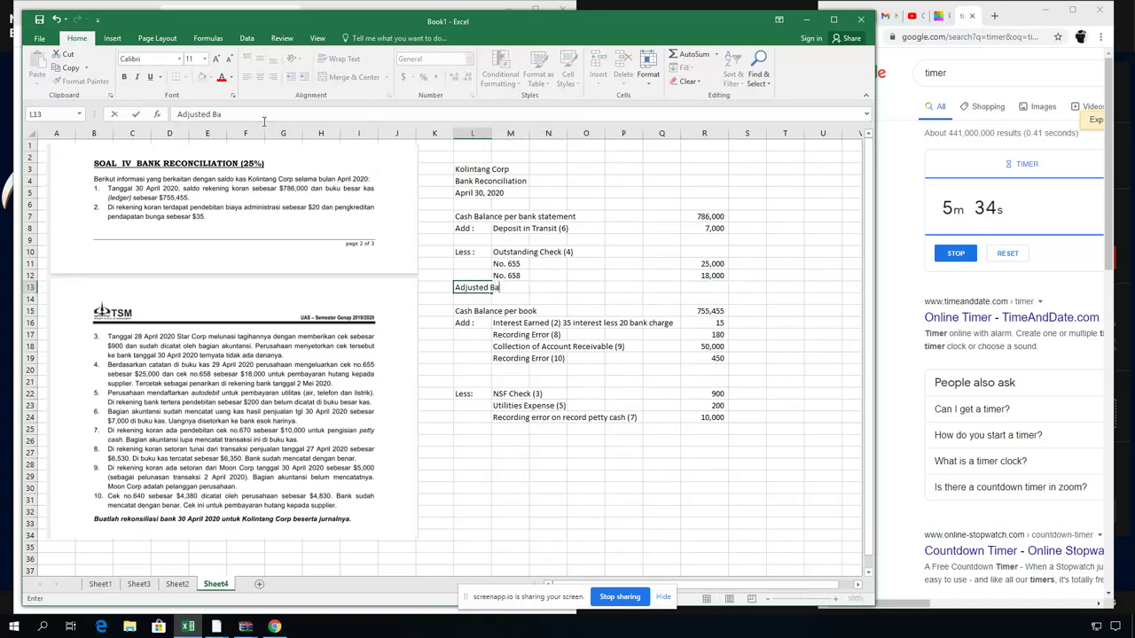
key("BackSpace")
key("BackSpace")
type("lance per bank s")
key("BackSpace")
key("Return")
Copy the label from L13 to L25 and change the copy to Adjusted Balance per book.
key("Up")
key("ctrl+c")
key("Down")
key("Down")
key("Down")
key("Down")
key("Down")
key("Down")
key("Down")
key("Down")
key("Down")
key("Down")
key("Down")
key("Down")
key("Down")
key("ctrl+v")
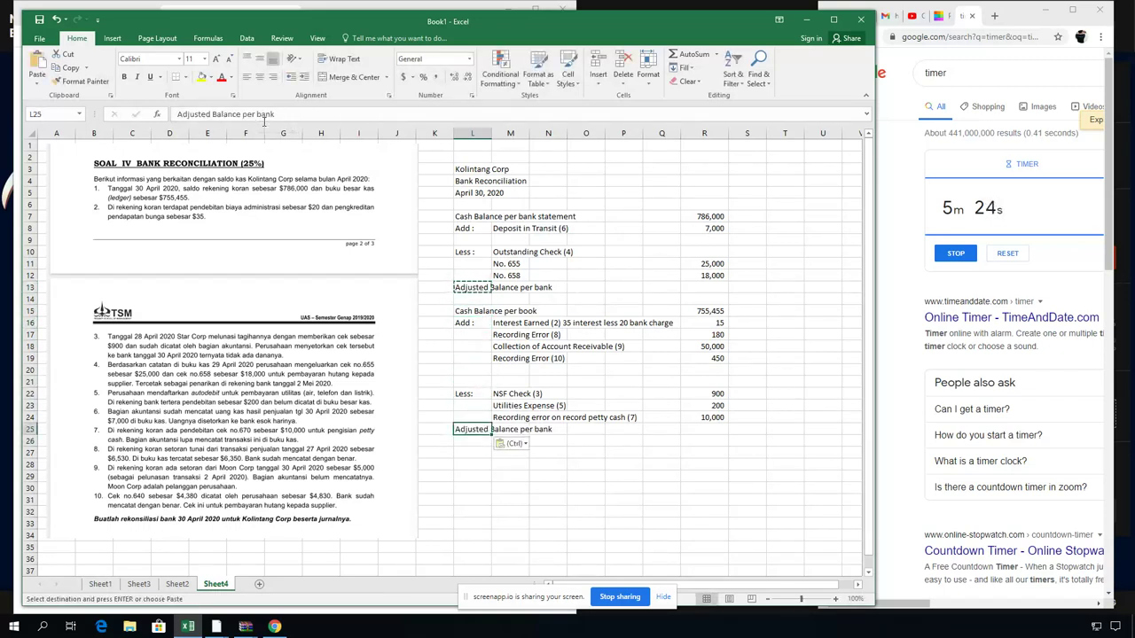
left_click(277, 115)
key("BackSpace")
key("BackSpace")
key("BackSpace")
type("ook")
Start the adjusted book balance formula in S25 by adding the book balance and its additions, =R15+R16+R17+R18+R19.
key("Tab")
key("Tab")
key("Tab")
key("Tab")
key("Tab")
key("Tab")
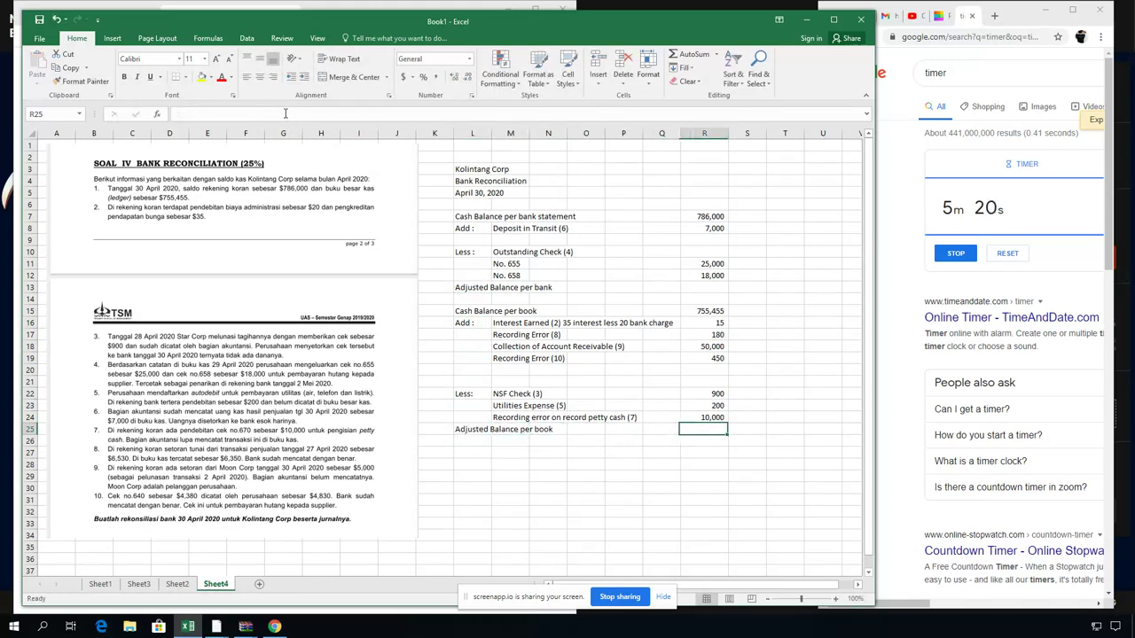
key("Tab")
type("=")
key("Up")
key("Up")
key("Up")
key("Up")
key("Up")
key("Up")
key("Up")
key("Up")
key("Up")
key("Up")
key("Up")
key("Up")
key("Left")
key("Down")
key("Down")
type("+")
key("Up")
key("Up")
key("Up")
key("Up")
key("Up")
key("Up")
key("Up")
key("Up")
key("Up")
key("Left")
type("+")
key("Up")
key("Up")
key("Up")
key("Up")
key("Up")
key("Up")
key("Up")
key("Up")
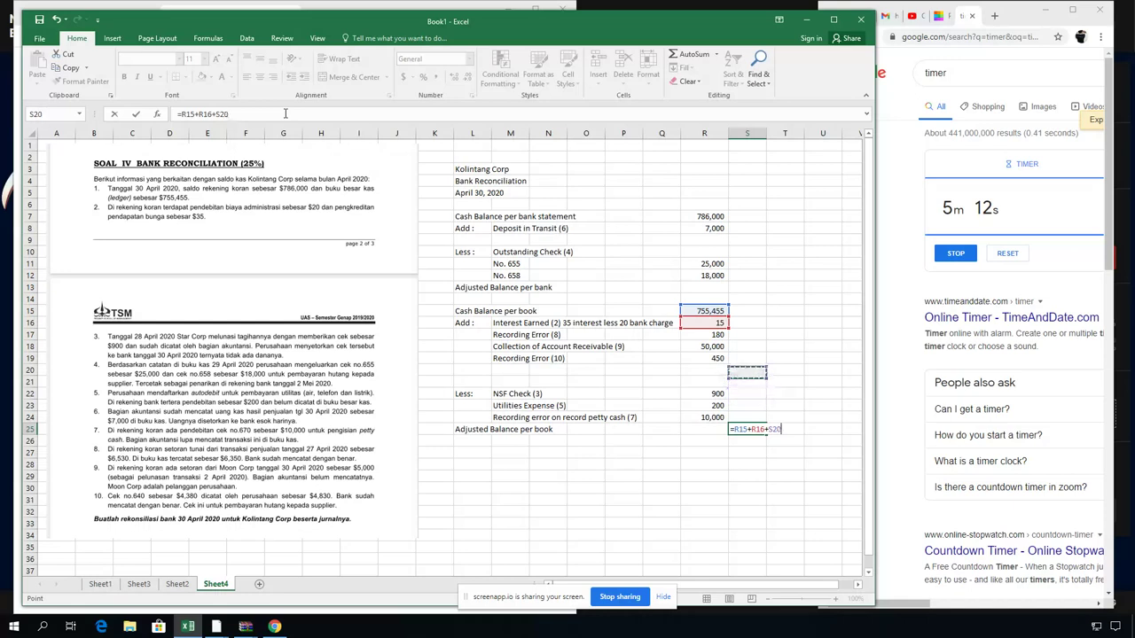
key("Left")
type("+")
key("Up")
key("Up")
key("Up")
key("Up")
key("Up")
key("Up")
key("Up")
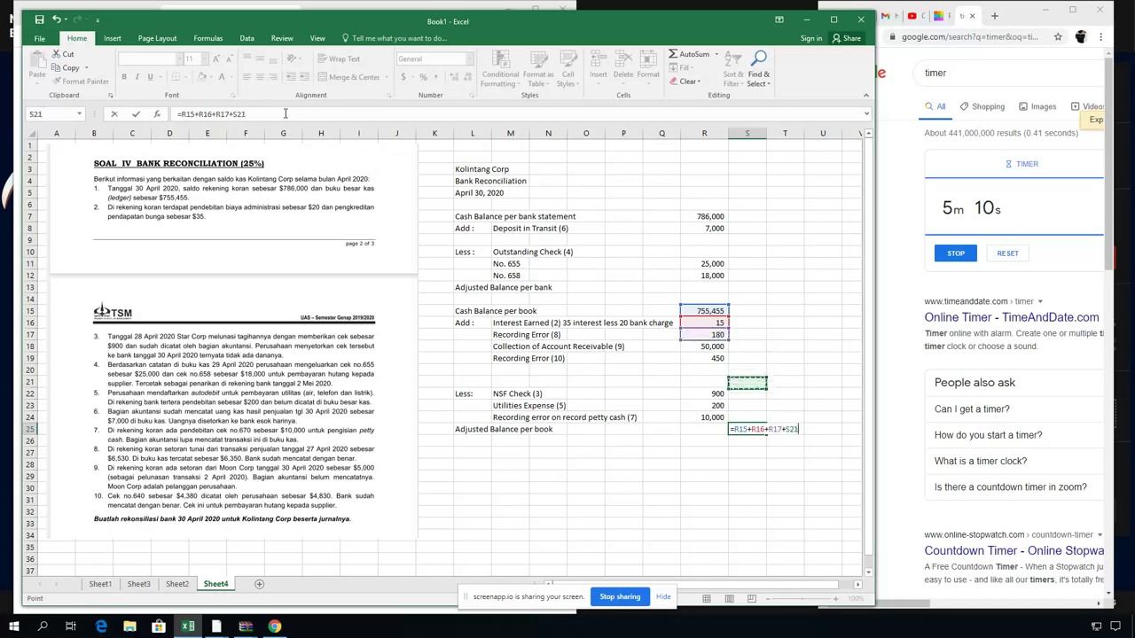
key("Left")
type("+")
key("Up")
key("Up")
key("Up")
key("Up")
key("Up")
key("Up")
key("Left")
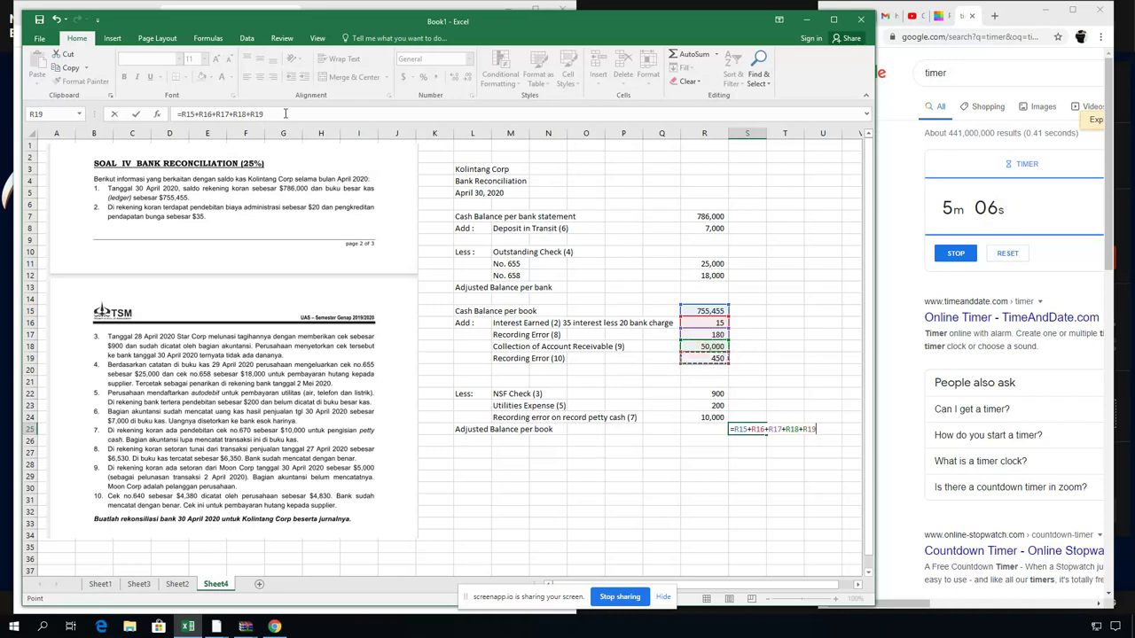
Complete the formula in S25 by subtracting the deductions in R22, R23 and R24.
type("-")
key("Up")
key("Up")
key("Up")
key("Left")
type("-")
key("Up")
key("Up")
key("Left")
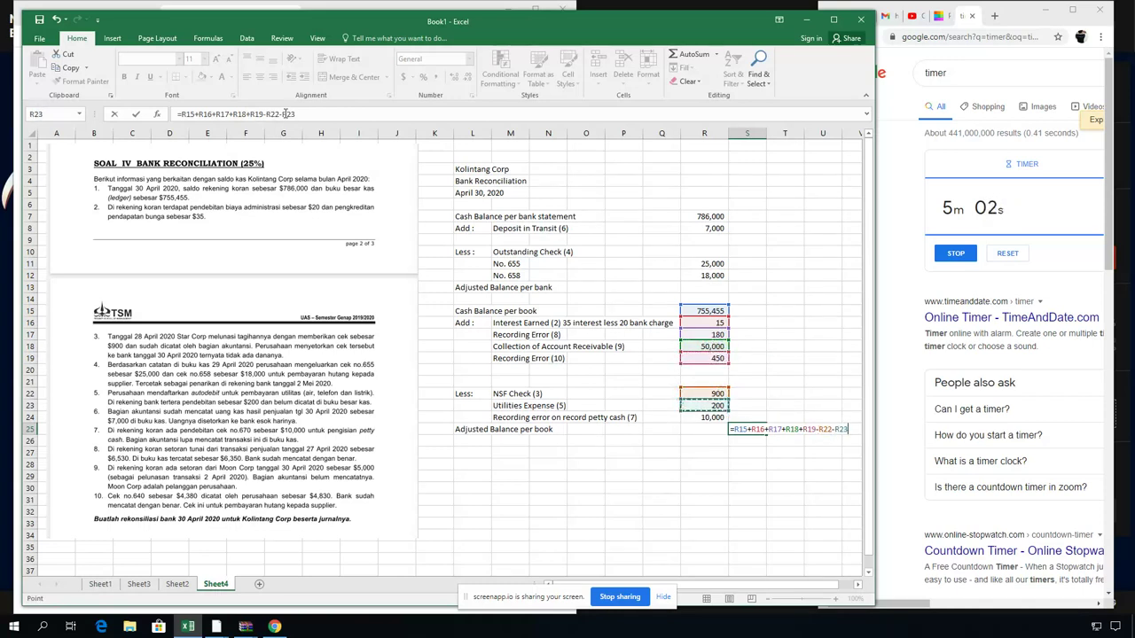
type("-")
key("Up")
key("Up")
key("Left")
key("Down")
key("Return")
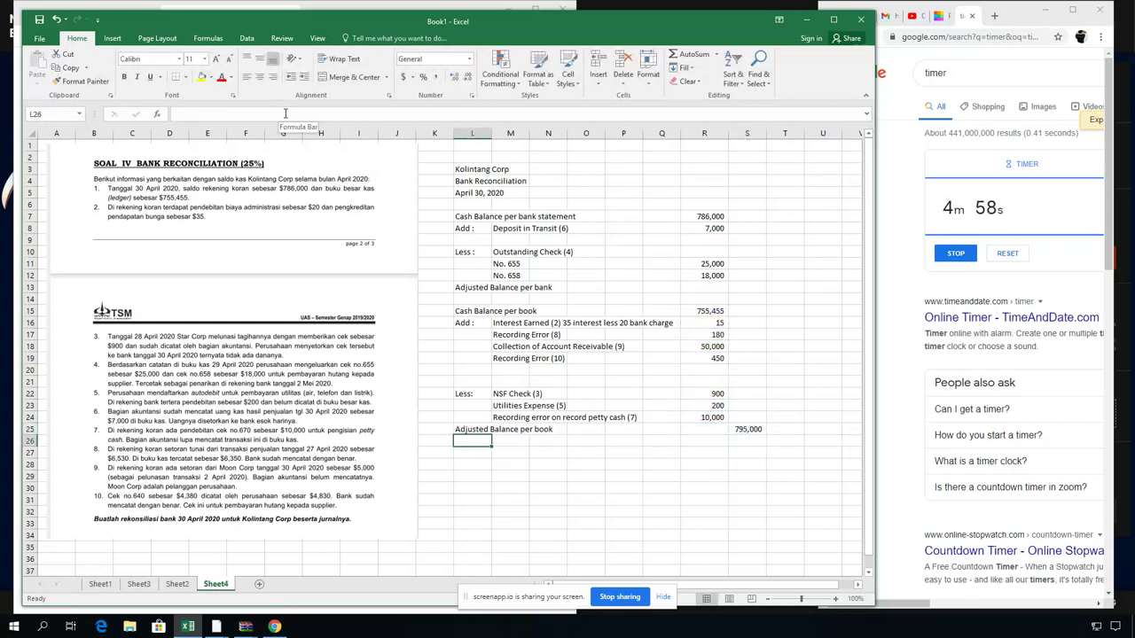
Review the adjusted book balance formula in S25 and the cells it references.
key("Right")
key("Right")
key("Right")
key("Right")
key("Right")
key("Right")
key("Right")
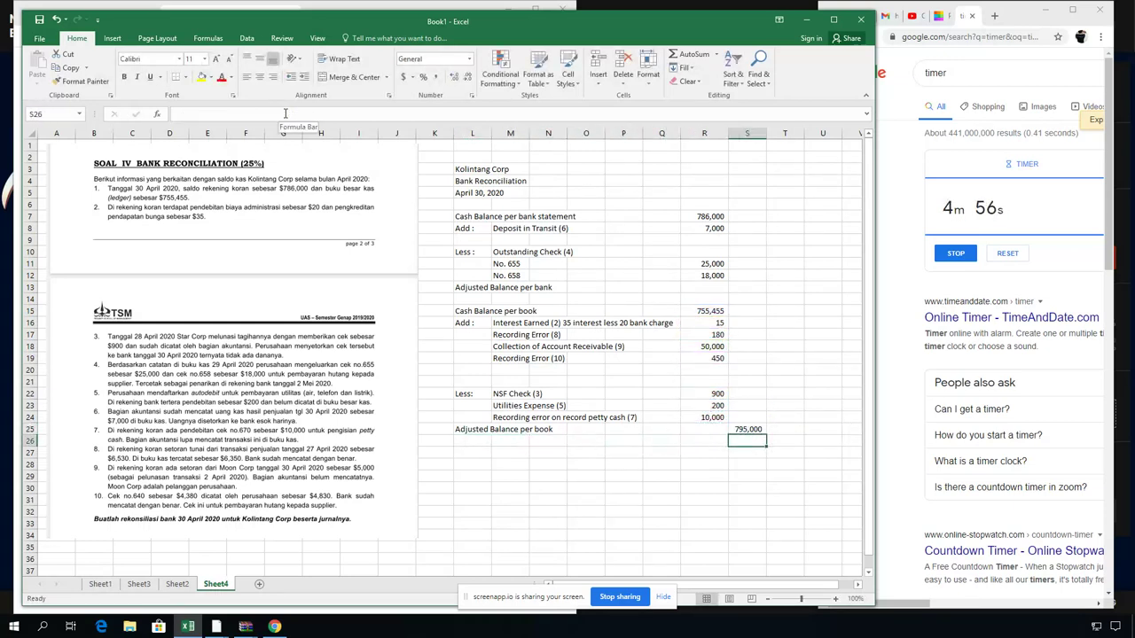
key("Up")
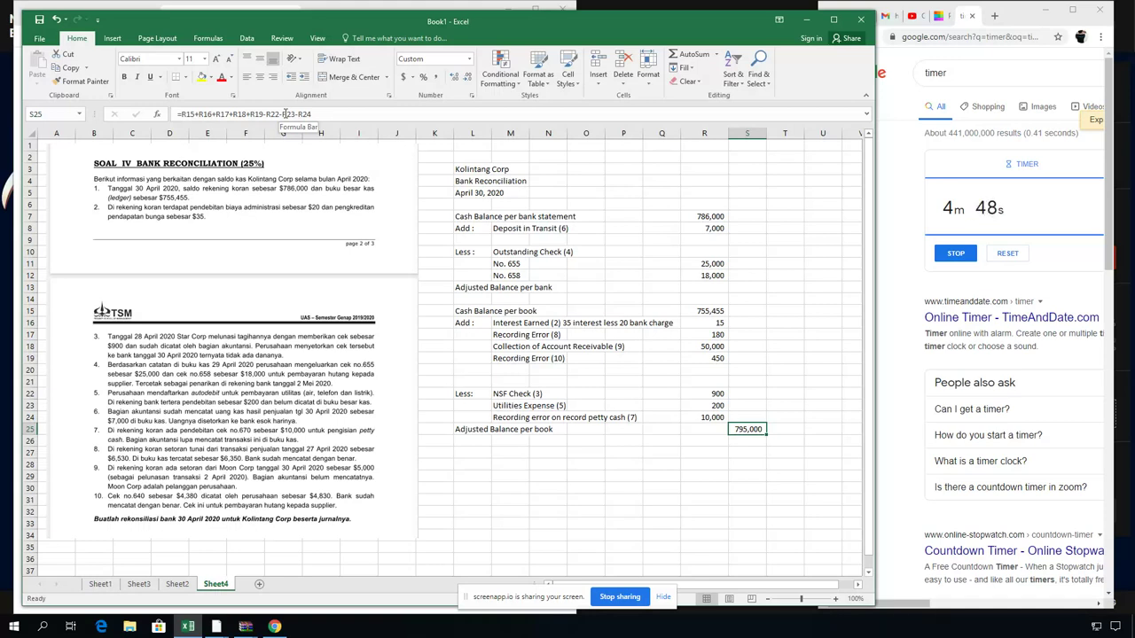
double_click(762, 429)
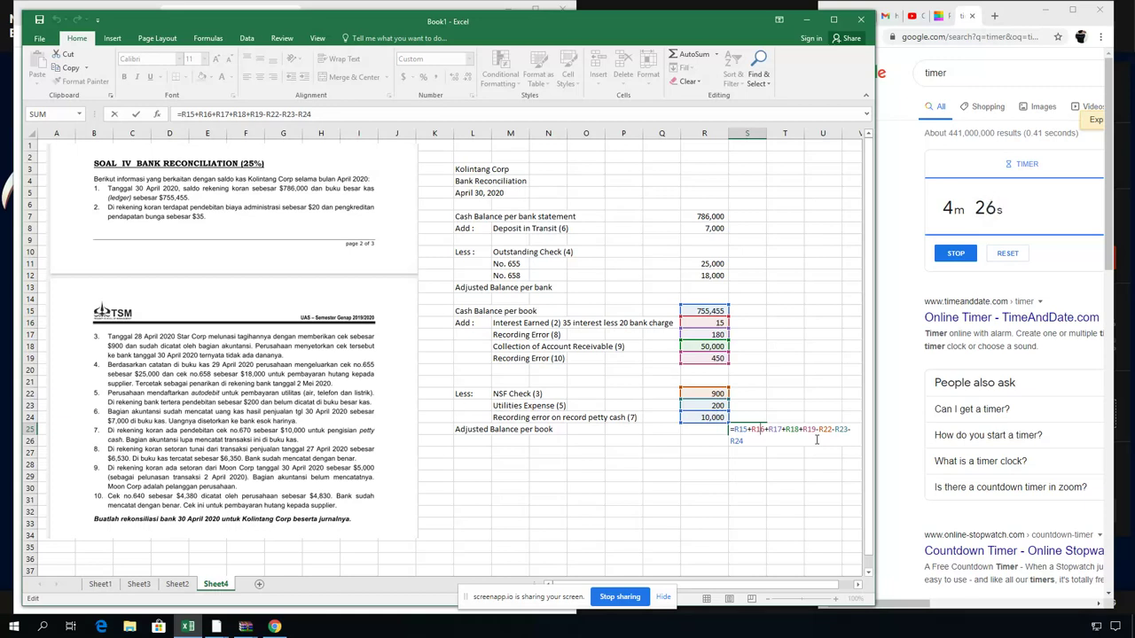
left_click(780, 434)
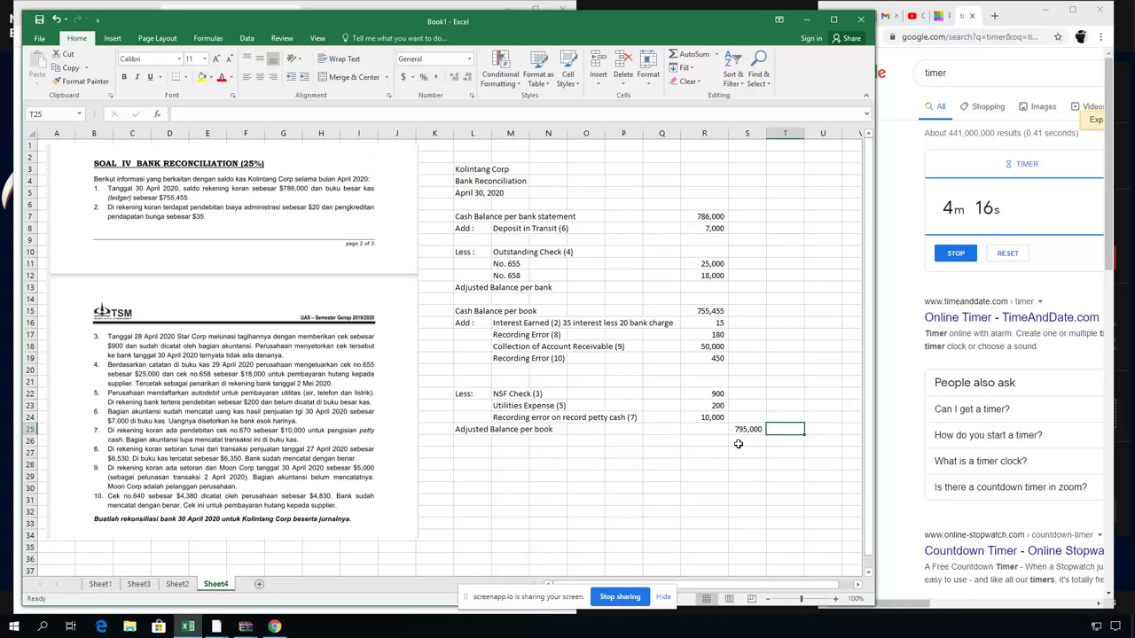
Correct the Collection of Account Receivable (9) amount in R18 to 5000.
left_click(713, 354)
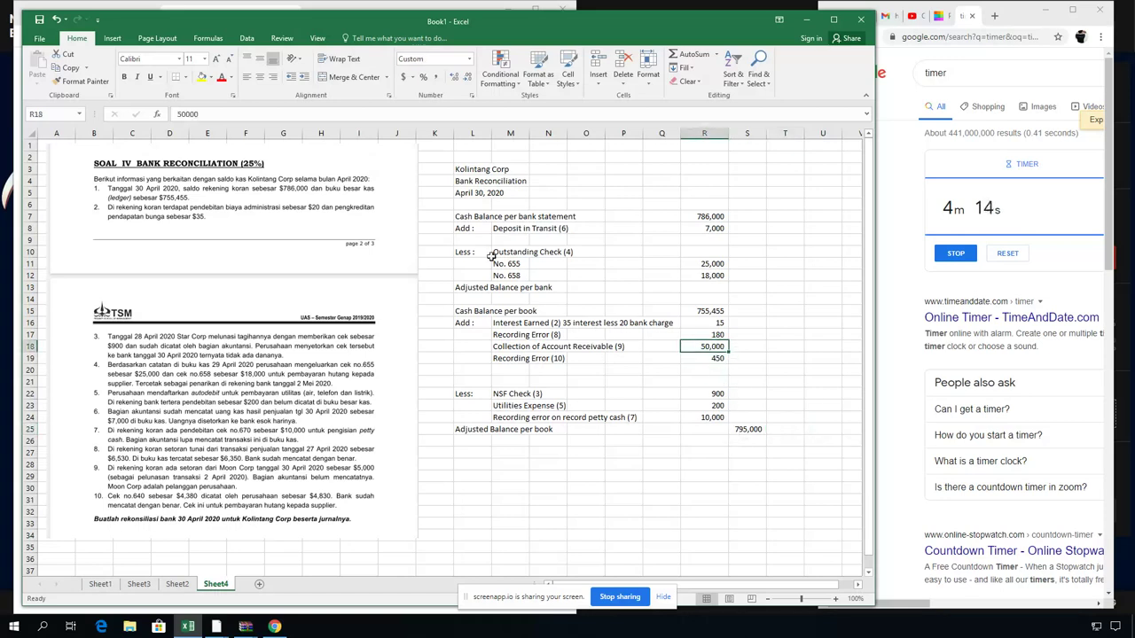
left_click(215, 115)
key("BackSpace")
key("ctrl+Return")
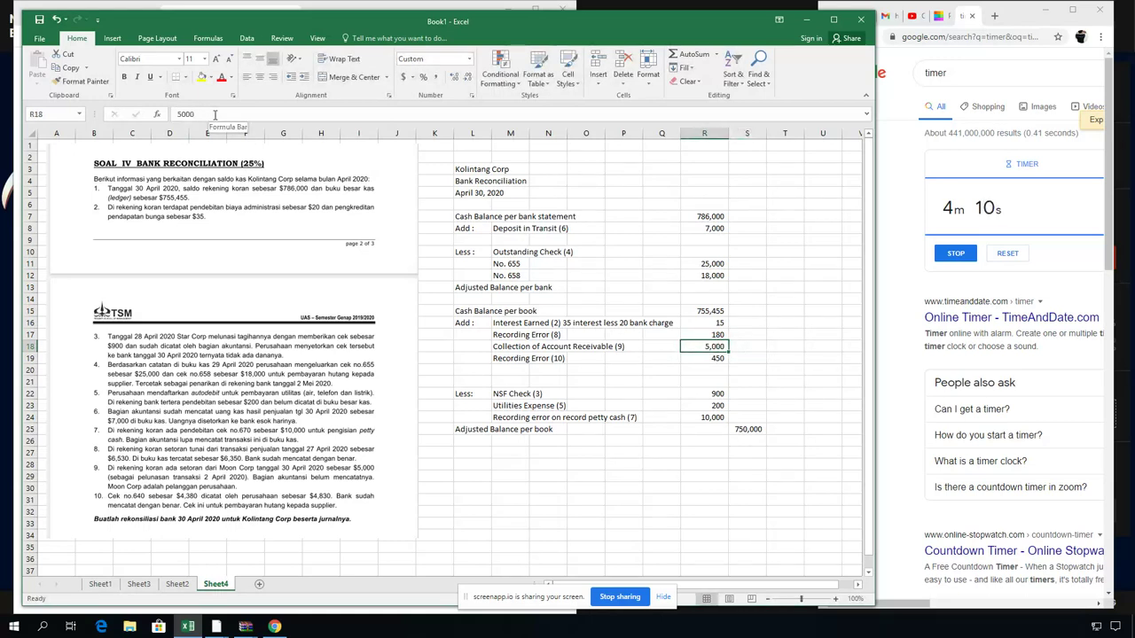
Make the adjusted book balance in S25 bold.
left_click(752, 430)
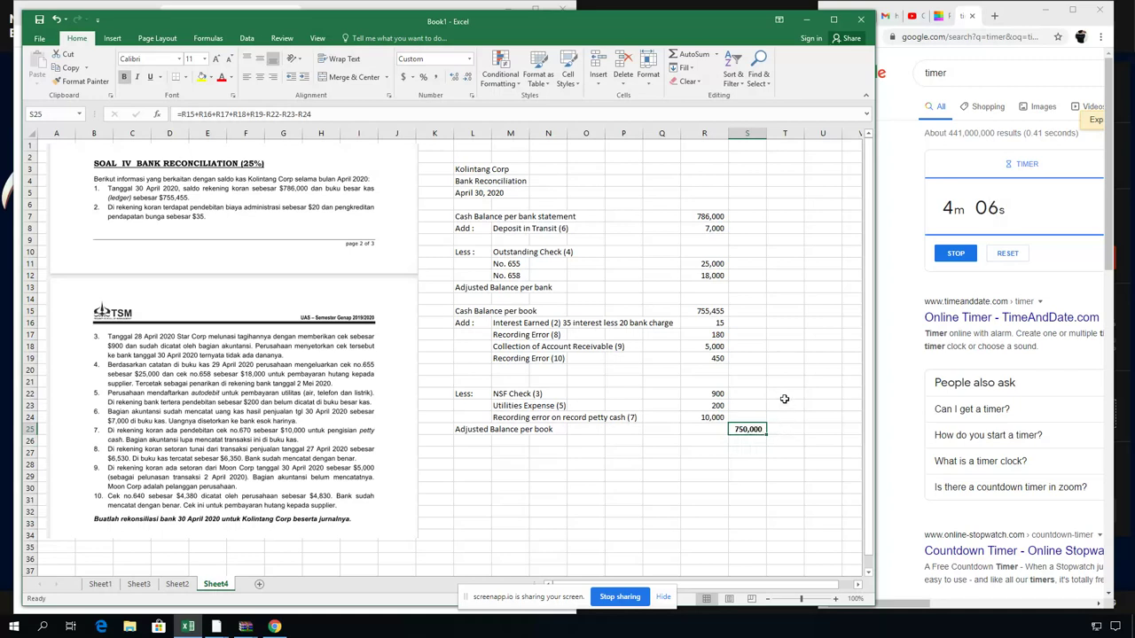
left_click(785, 394)
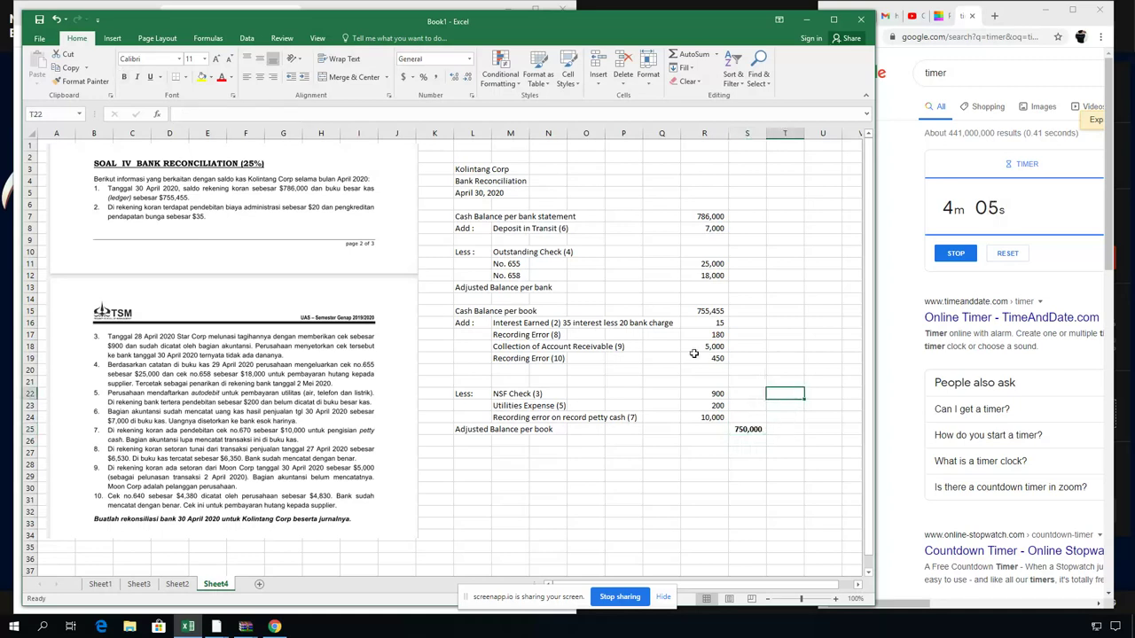
Calculate the adjusted bank balance in S13 as R7 plus R8 minus the outstanding checks in R11 and R12.
left_click(747, 287)
type("=")
key("Up")
key("Up")
key("Up")
key("Up")
key("Up")
key("Up")
key("Left")
type("+")
key("Up")
key("Up")
key("Up")
key("Up")
key("Up")
key("Left")
type("-")
key("Up")
key("Up")
key("Left")
type("-")
key("Up")
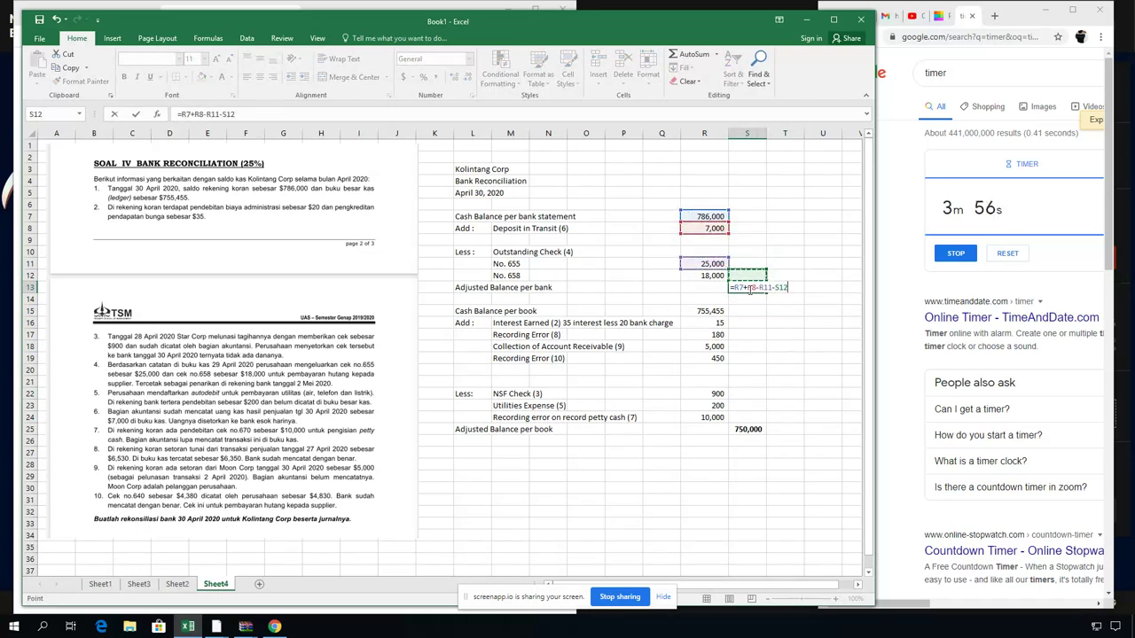
key("Return")
key("Right")
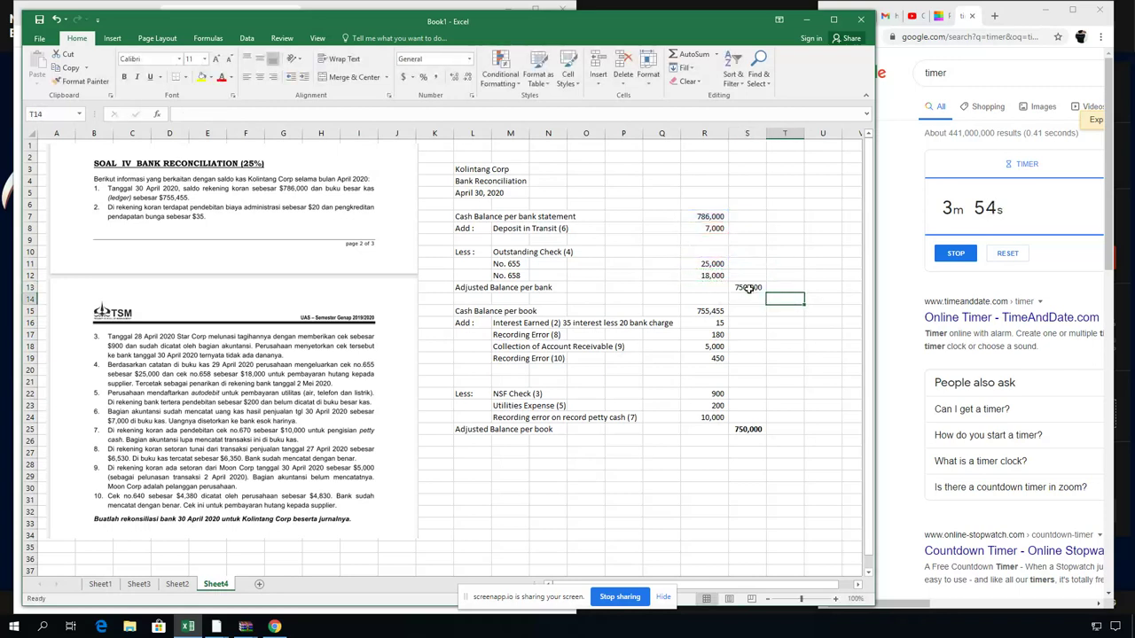
Make the adjusted bank balance in S13 and the adjusted balance labels in L13 and L25 bold.
left_click(749, 289)
key("ctrl+b")
left_click(486, 287)
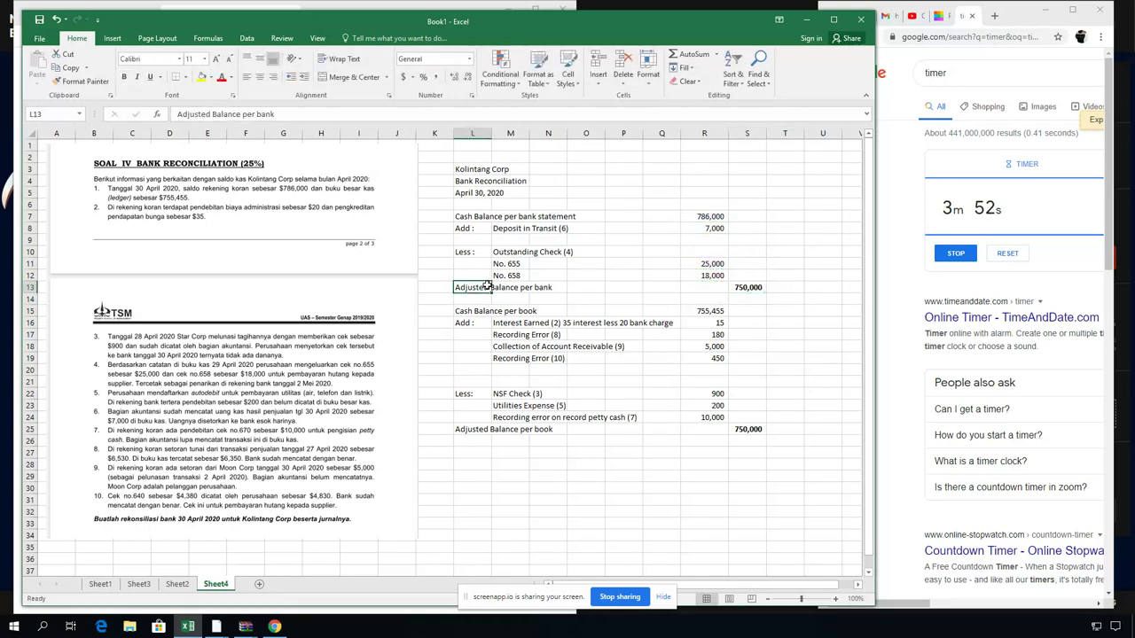
key("ctrl+b")
left_click(474, 428)
key("ctrl+b")
left_click(551, 462)
Make the Kolintang Corp title bold and merge and center it across L3:S3.
left_click_drag(473, 169, 714, 170)
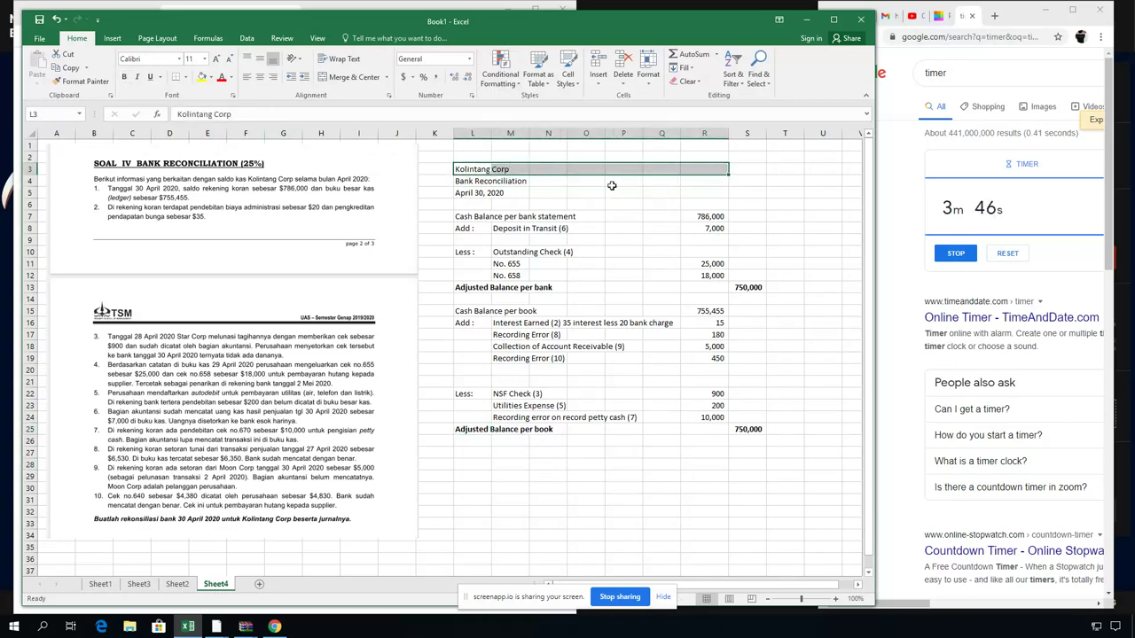
left_click_drag(470, 168, 750, 170)
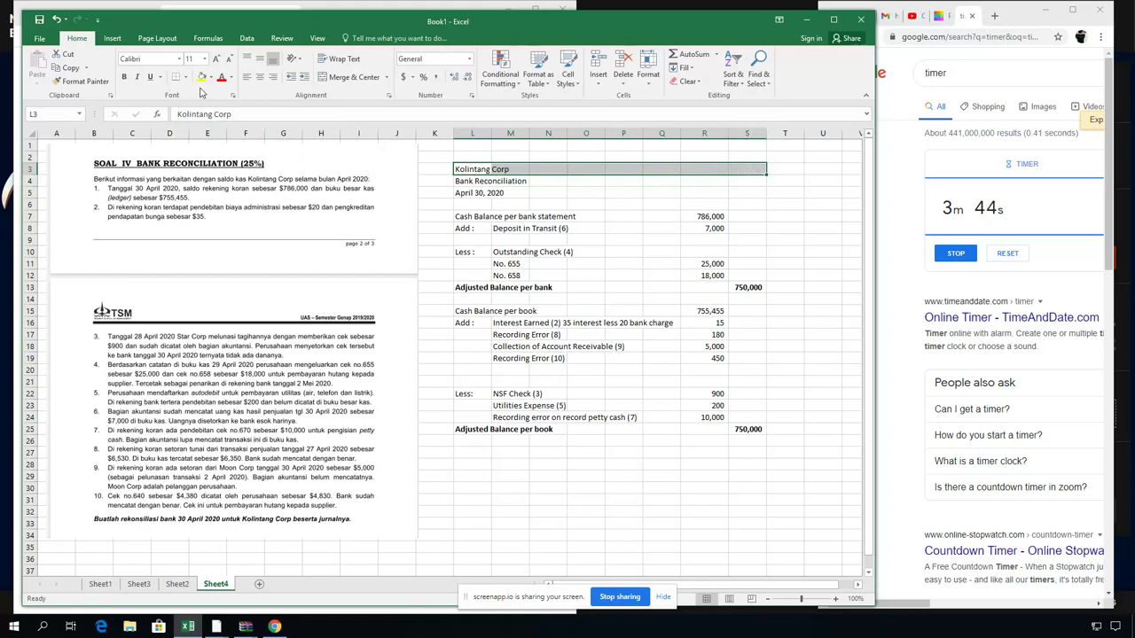
left_click(124, 77)
left_click(354, 77)
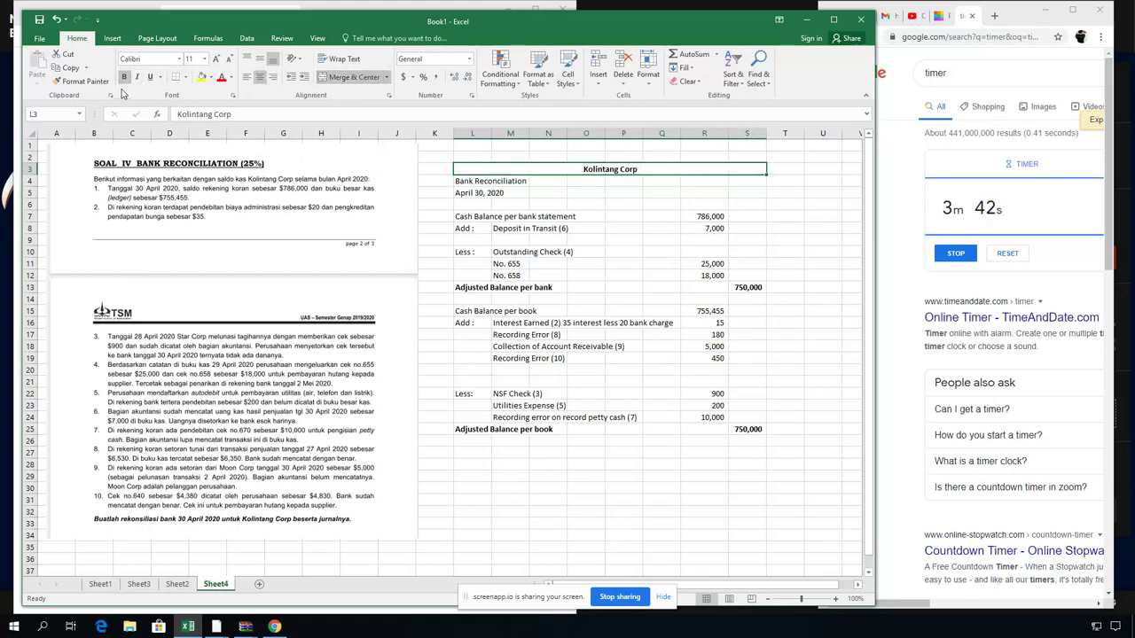
Copy the company title's formatting to the Bank Reconciliation and April 30, 2020 lines below it.
left_click(81, 81)
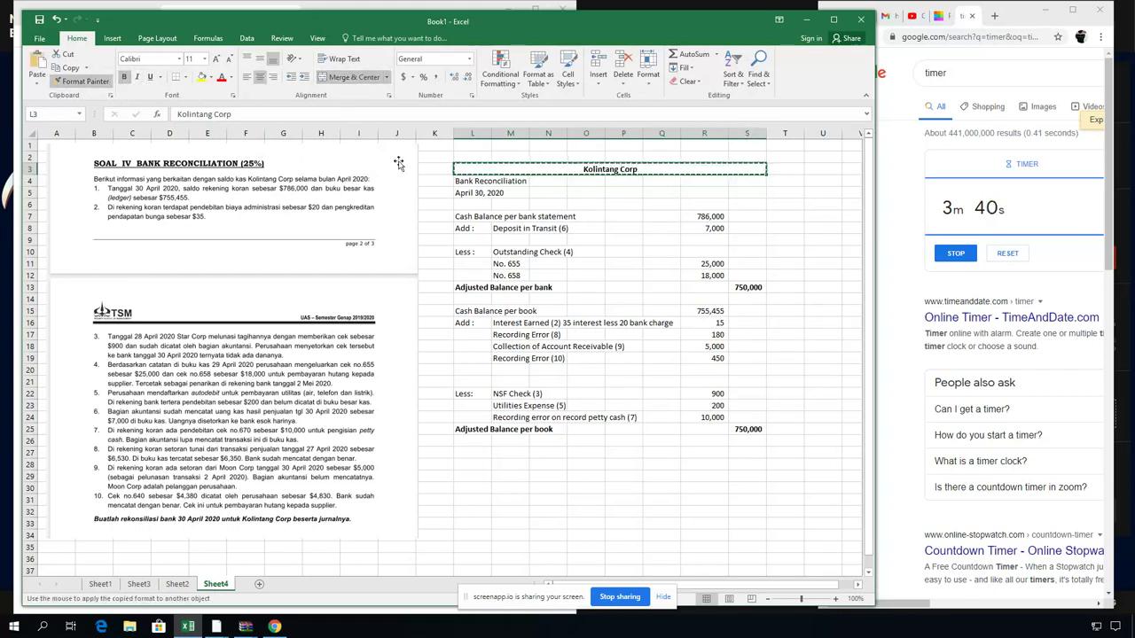
left_click(469, 180)
left_click(81, 81)
left_click(471, 190)
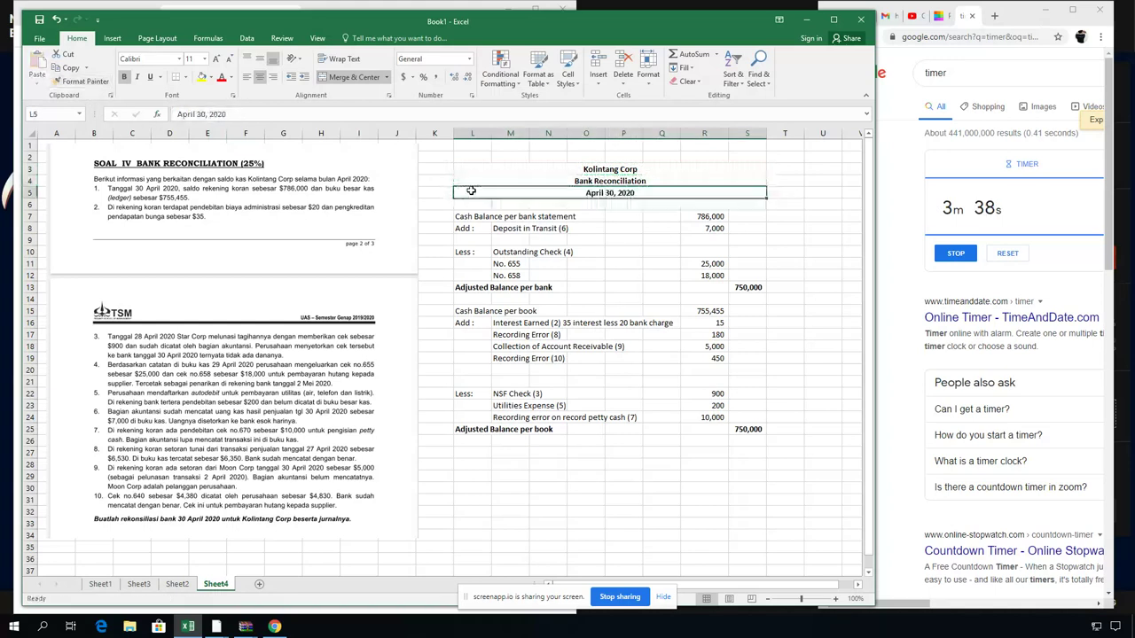
Hide the worksheet's gridlines.
left_click(650, 477)
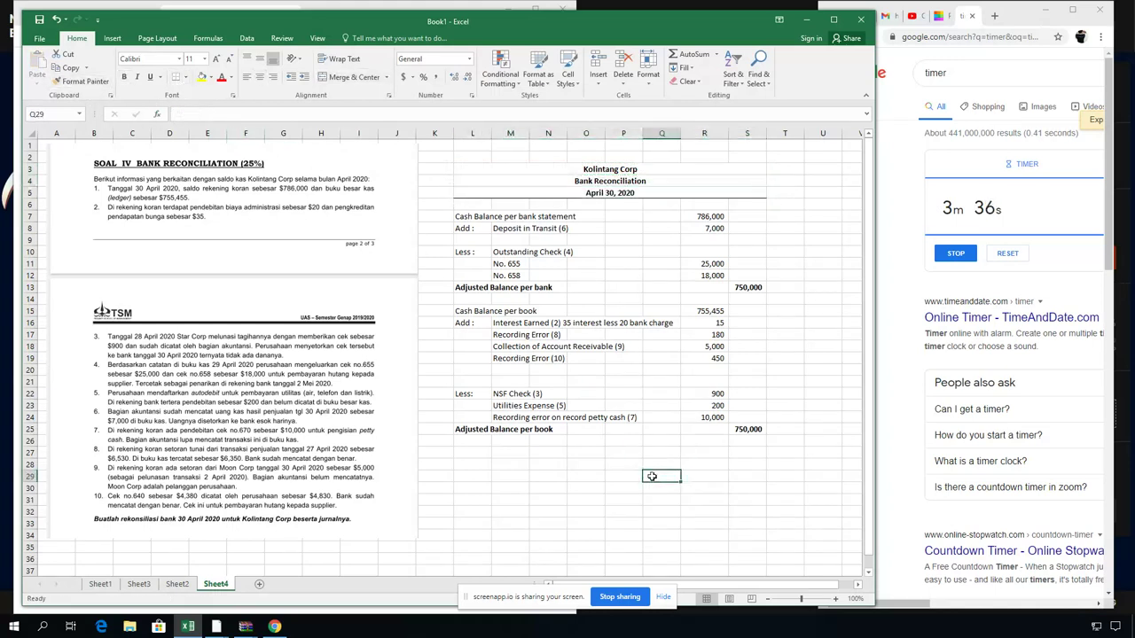
left_click(316, 38)
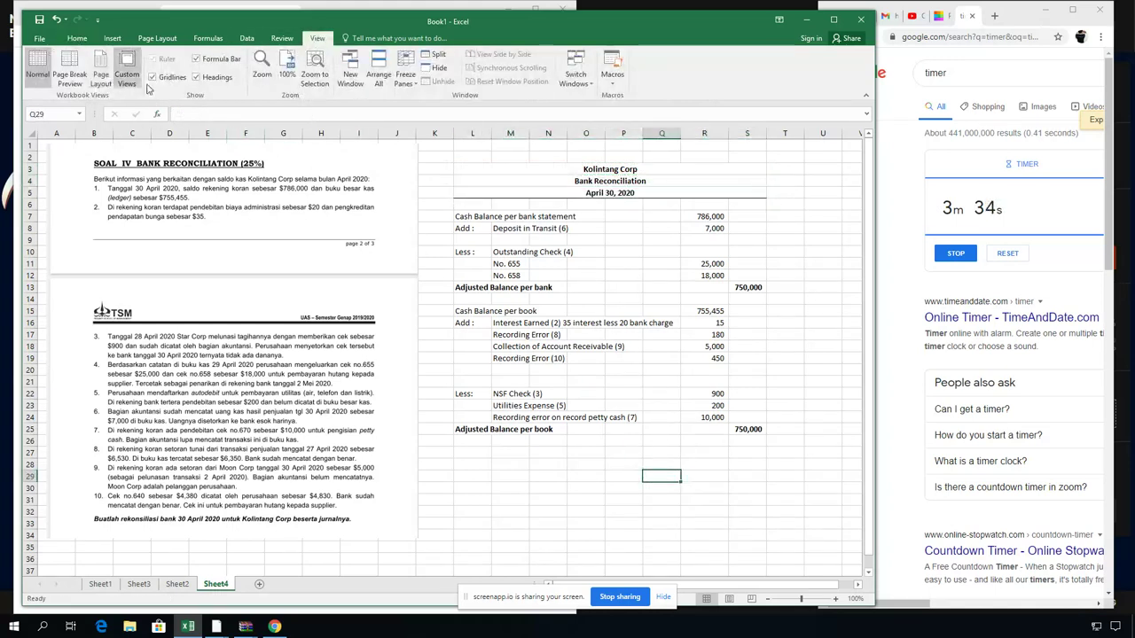
left_click(172, 78)
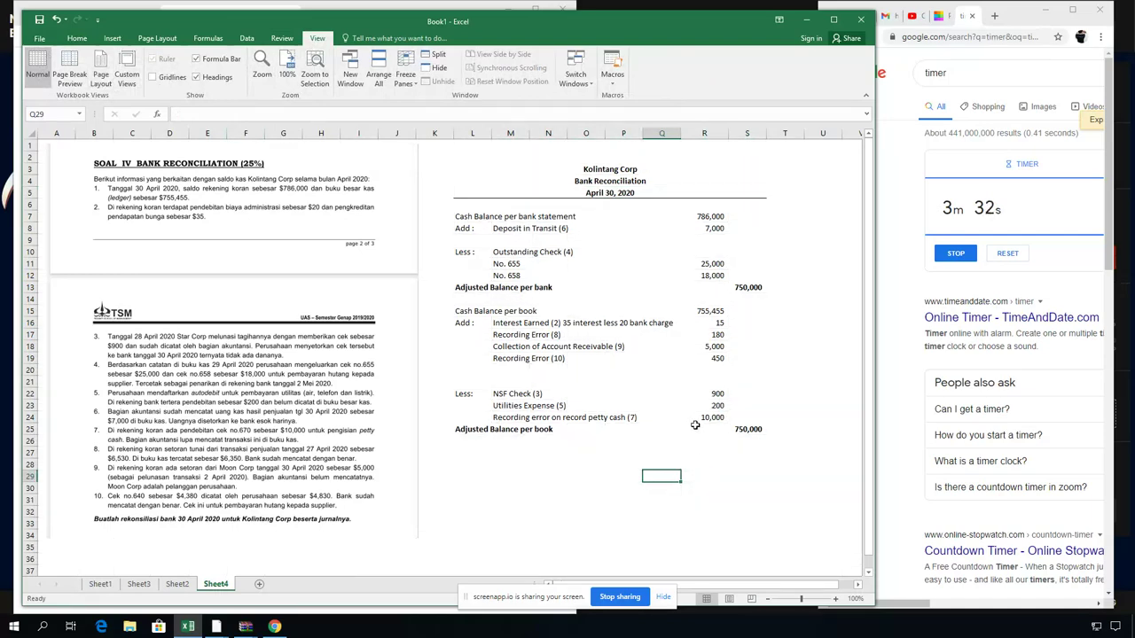
scroll(695, 423, "down", 1)
scroll(697, 417, "up", 1)
scroll(699, 413, "down", 2)
scroll(700, 413, "down", 2)
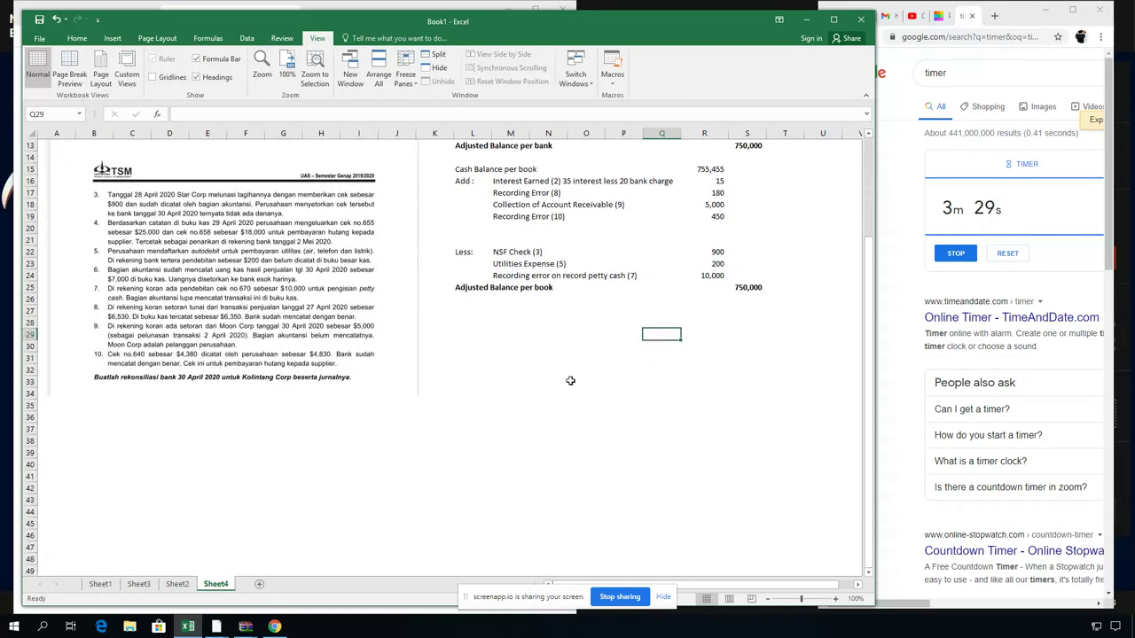
left_click(462, 356)
left_click(459, 337)
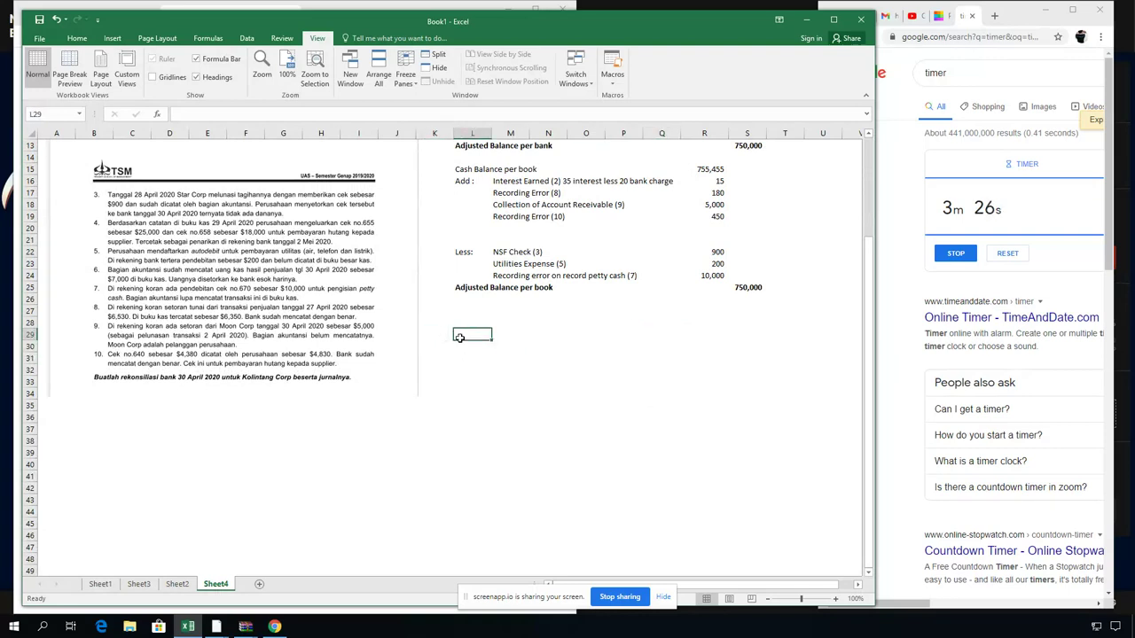
key("ctrl+z")
key("ctrl+z")
key("ctrl+z")
key("ctrl+z")
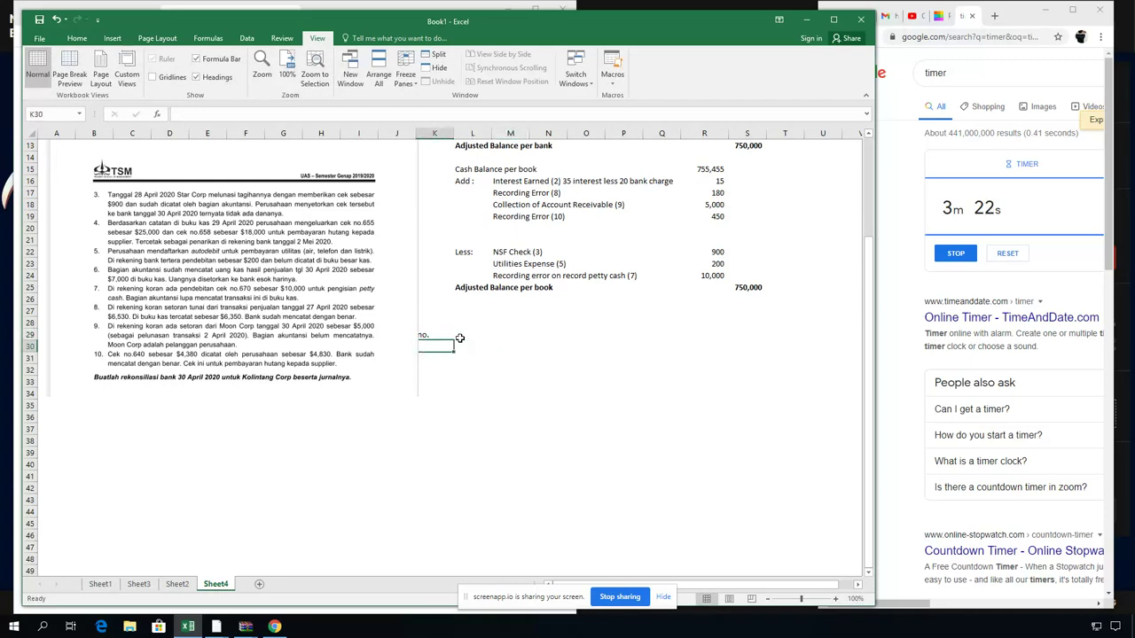
Start the journal below the reconciliation with the heading "No." in L29 and item number 2 in L30.
type("No")
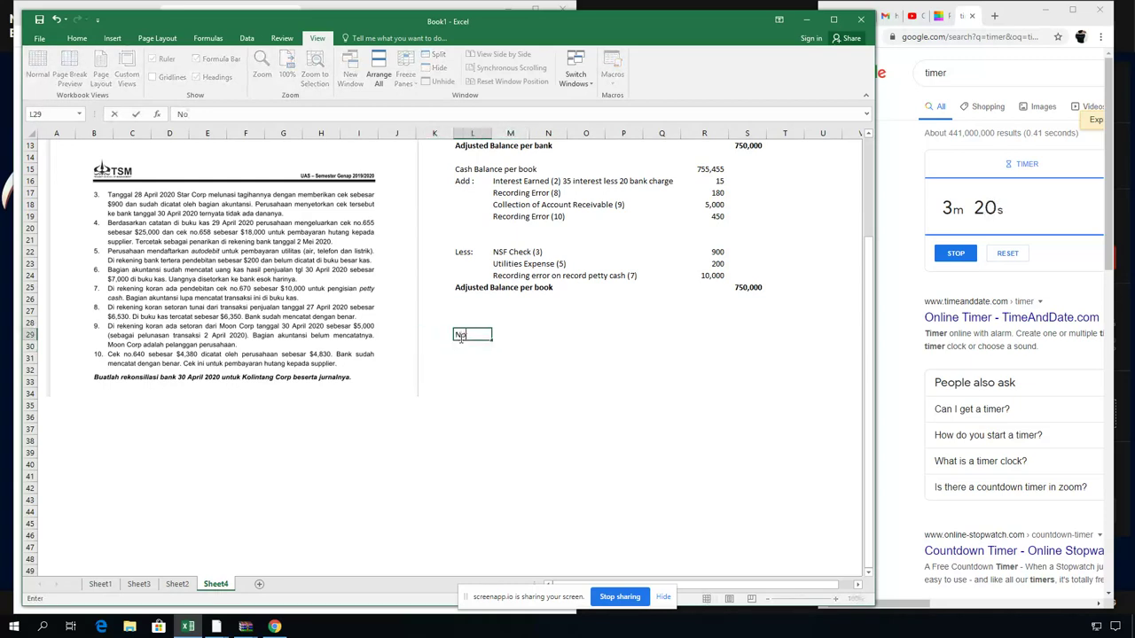
type(".")
key("Return")
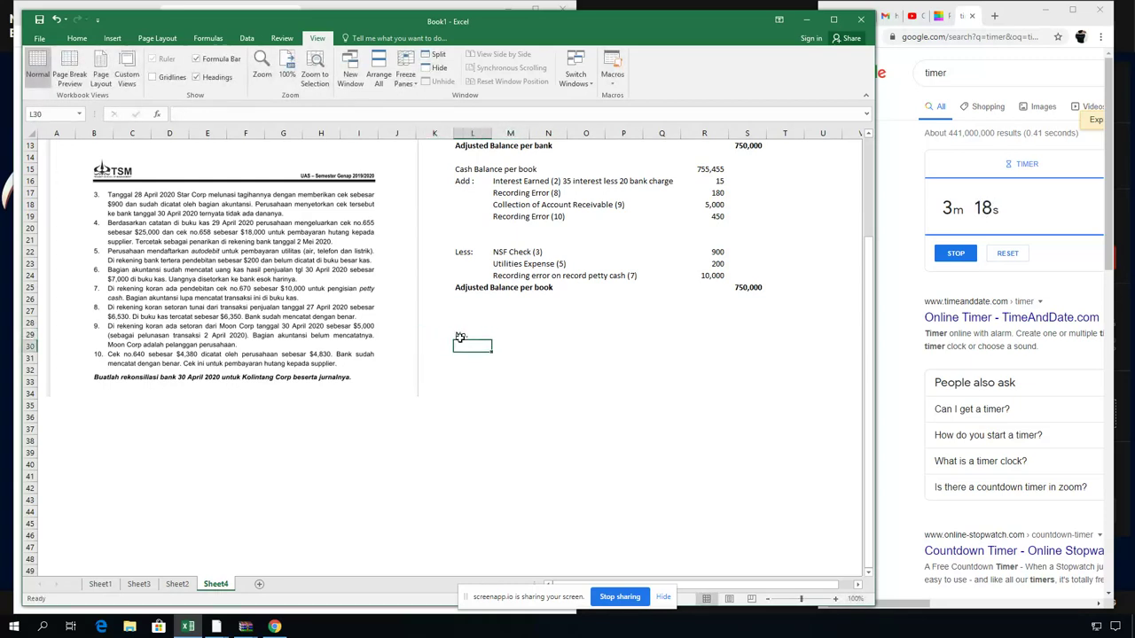
type("1")
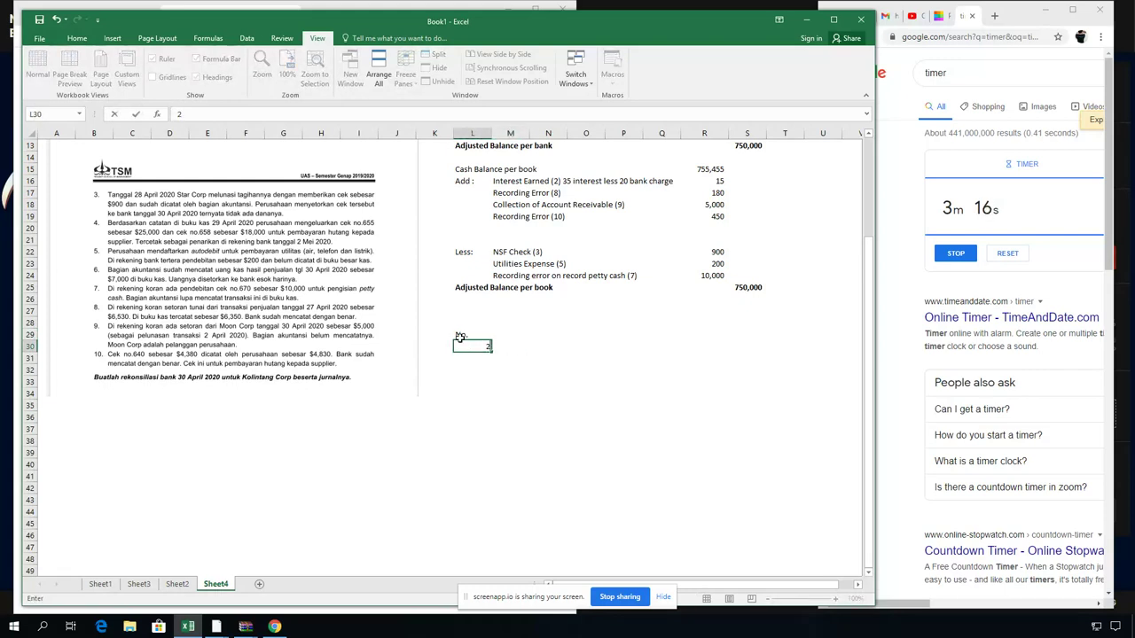
key("Tab")
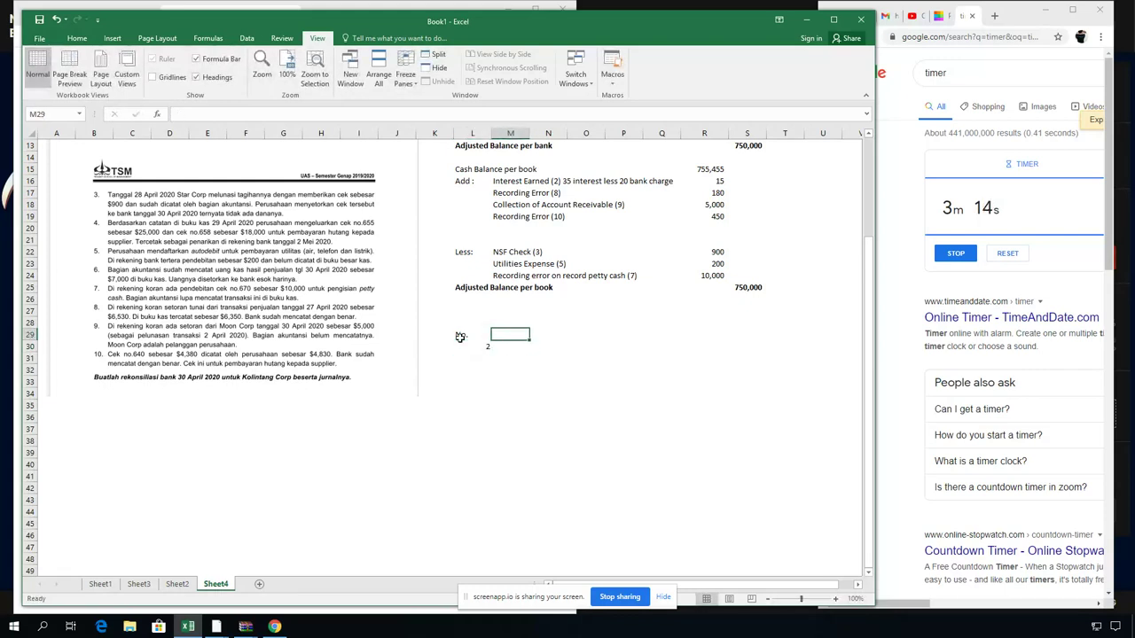
Add the heading "Date" in M29 and "April 30 2020" in M30, and widen column M to fit the date.
key("Up")
type("Datew")
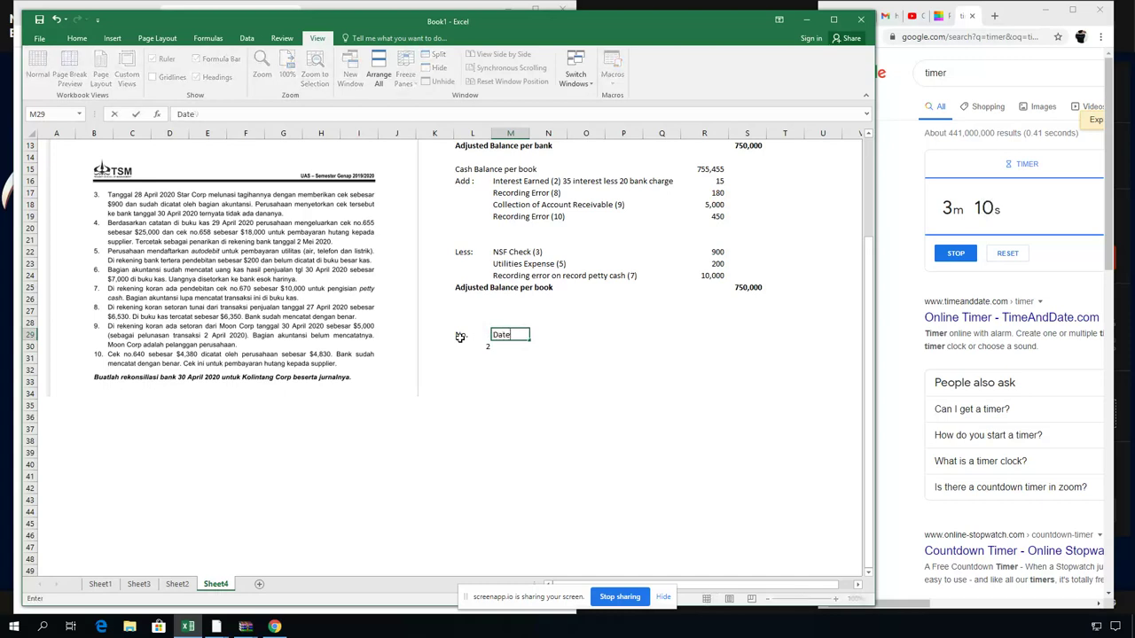
key("Return")
type("'A")
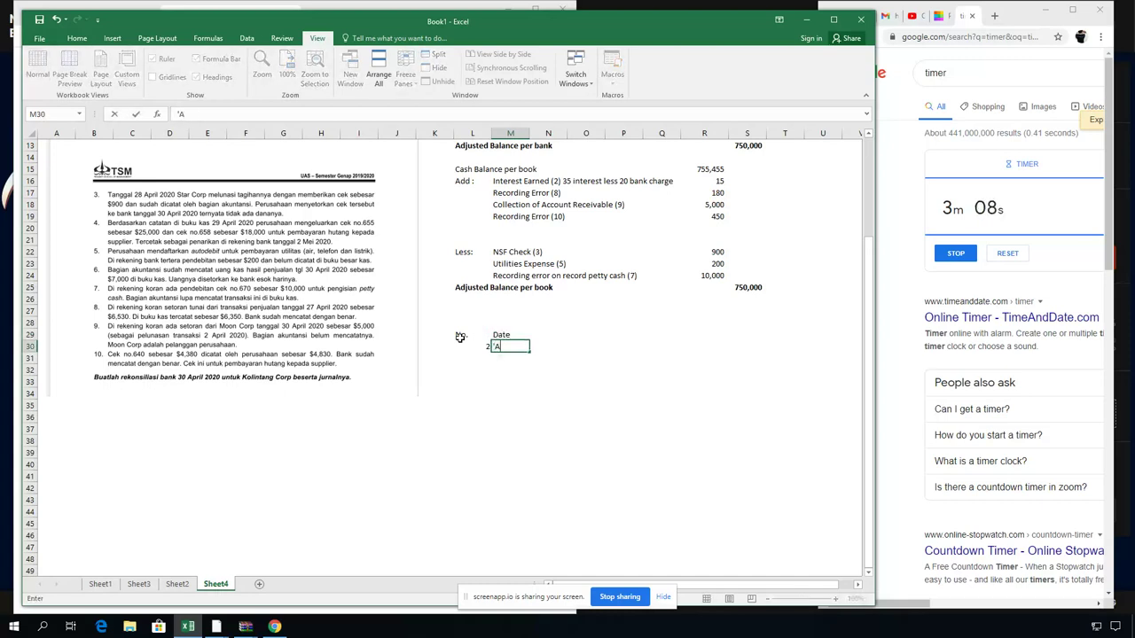
type("oril 30 2020")
key("Tab")
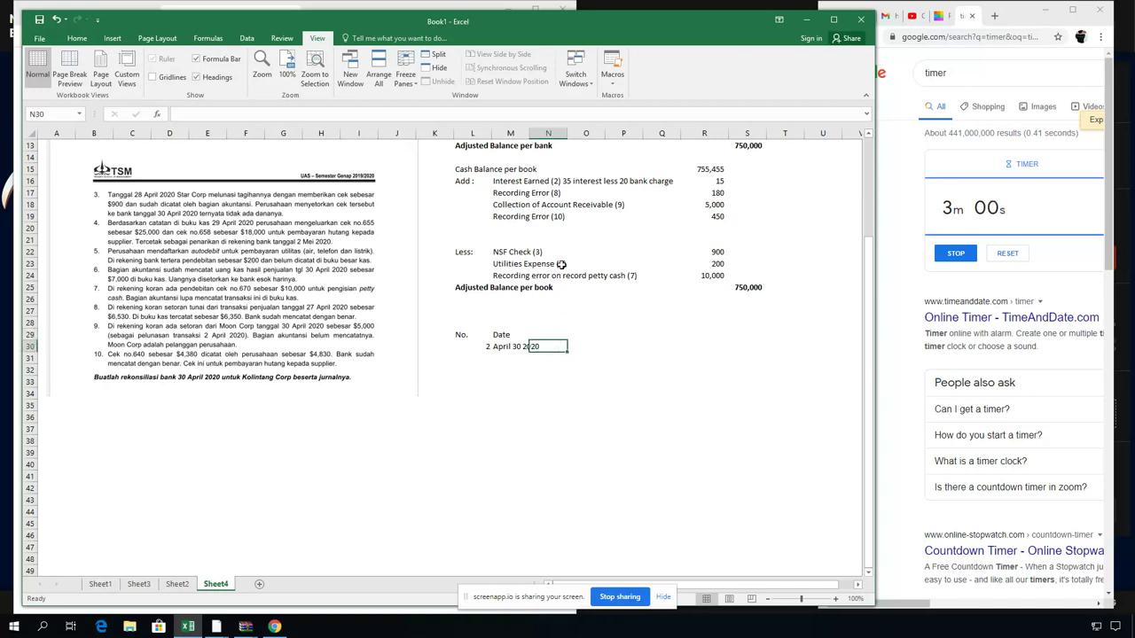
left_click_drag(529, 133, 544, 133)
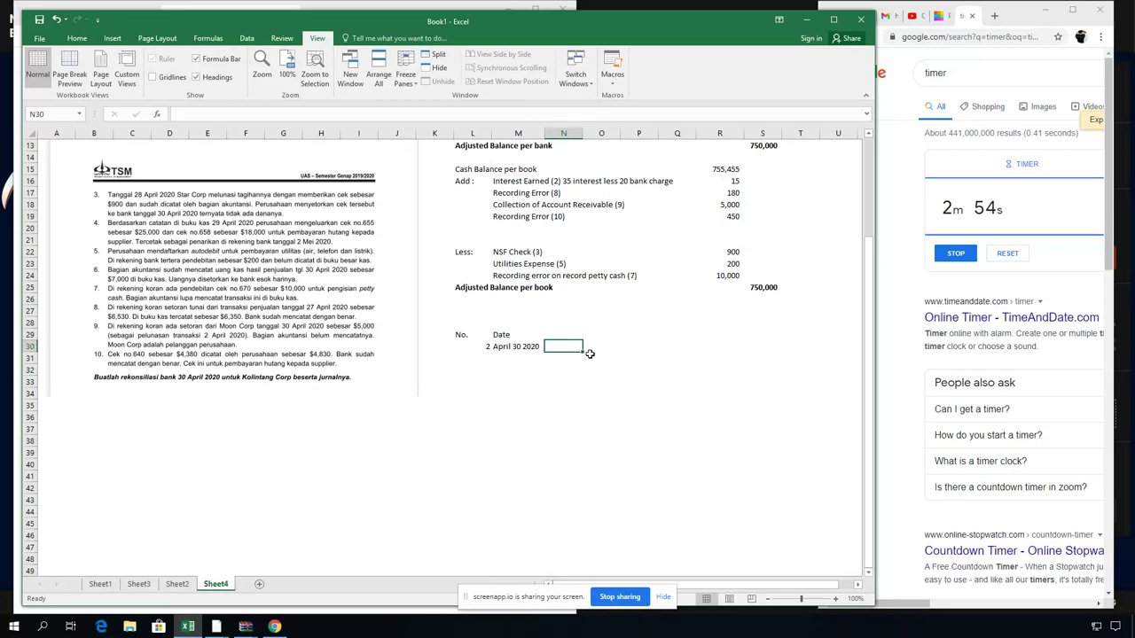
Enter Cash as the first account of journal item 2 in N30.
key("Left")
key("Left")
key("Right")
key("Right")
type("Cas")
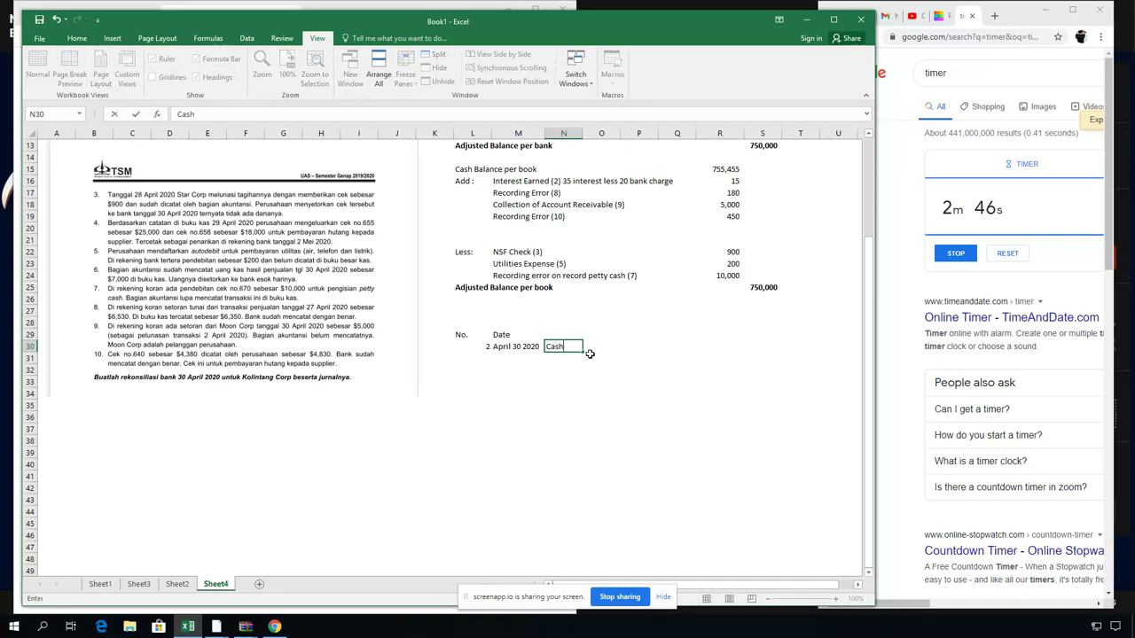
key("Return")
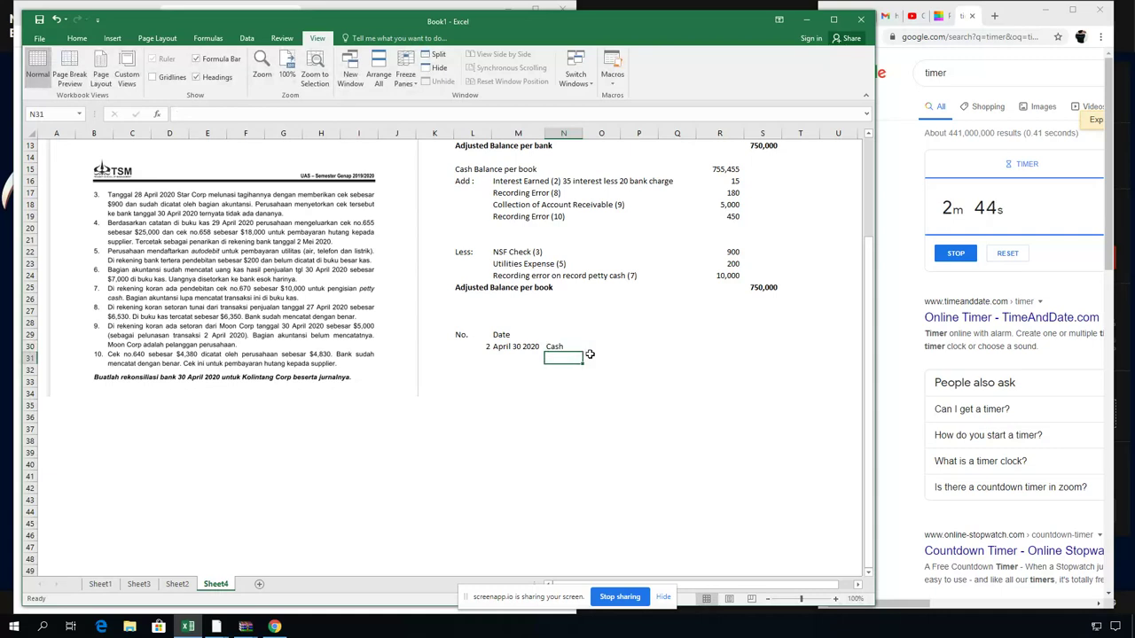
Enter Miscellaneous Expense as the second account of journal item 2 in N31.
type("Misxe")
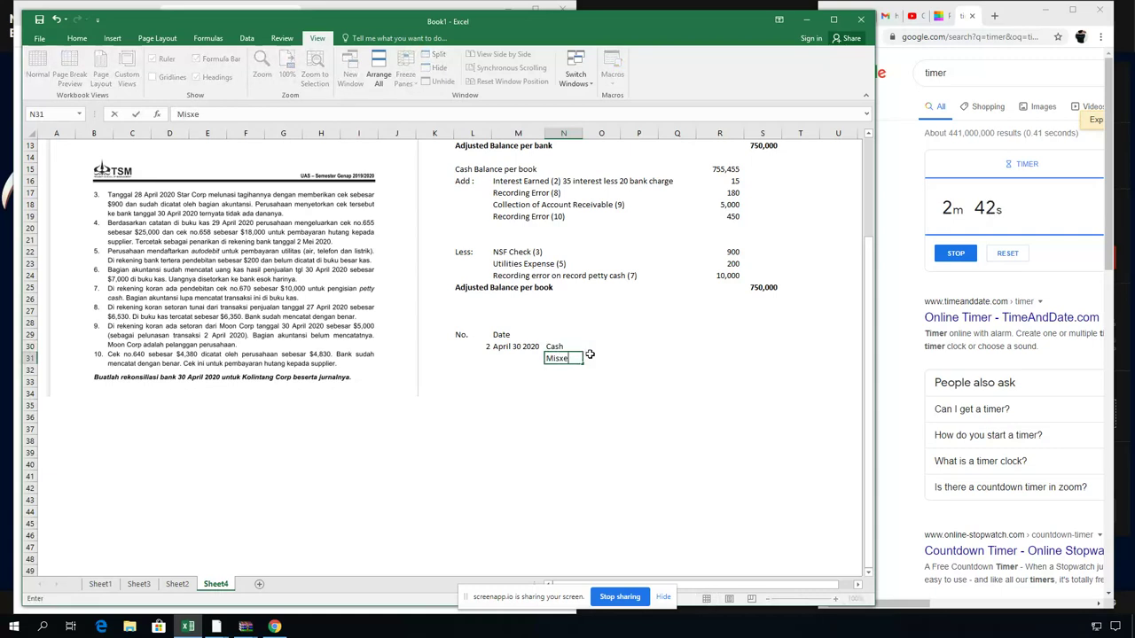
key("BackSpace")
key("BackSpace")
key("BackSpace")
key("BackSpace")
type("cellaneous")
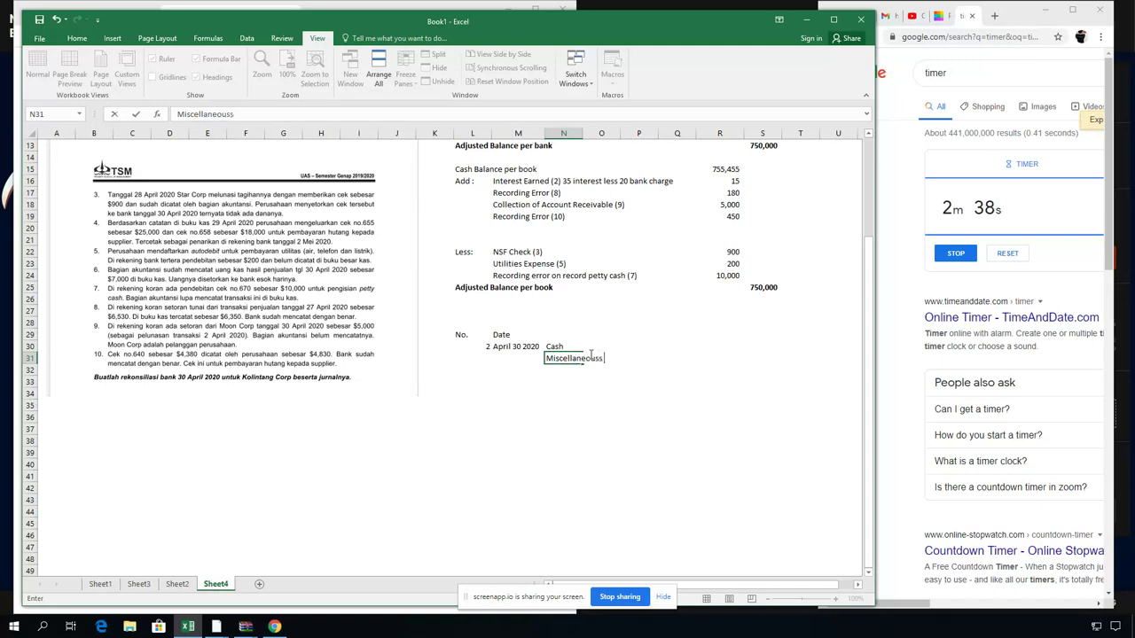
type(" Expense")
key("Return")
Enter the interest account name, indented one column, for journal item 2 in O32.
key("Right")
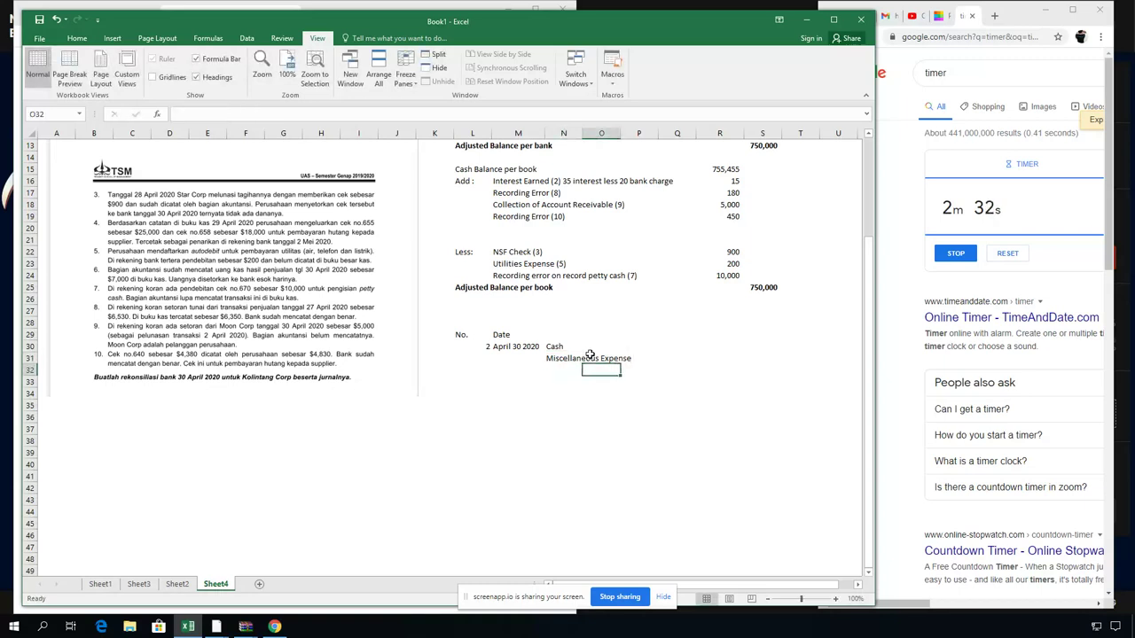
type("1nterest Va")
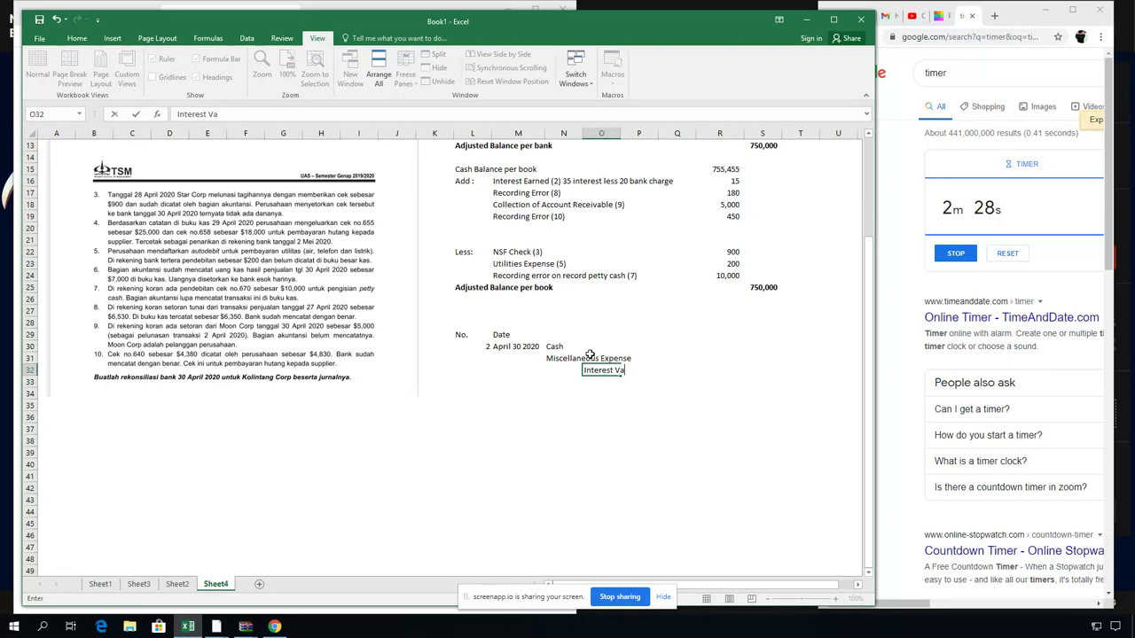